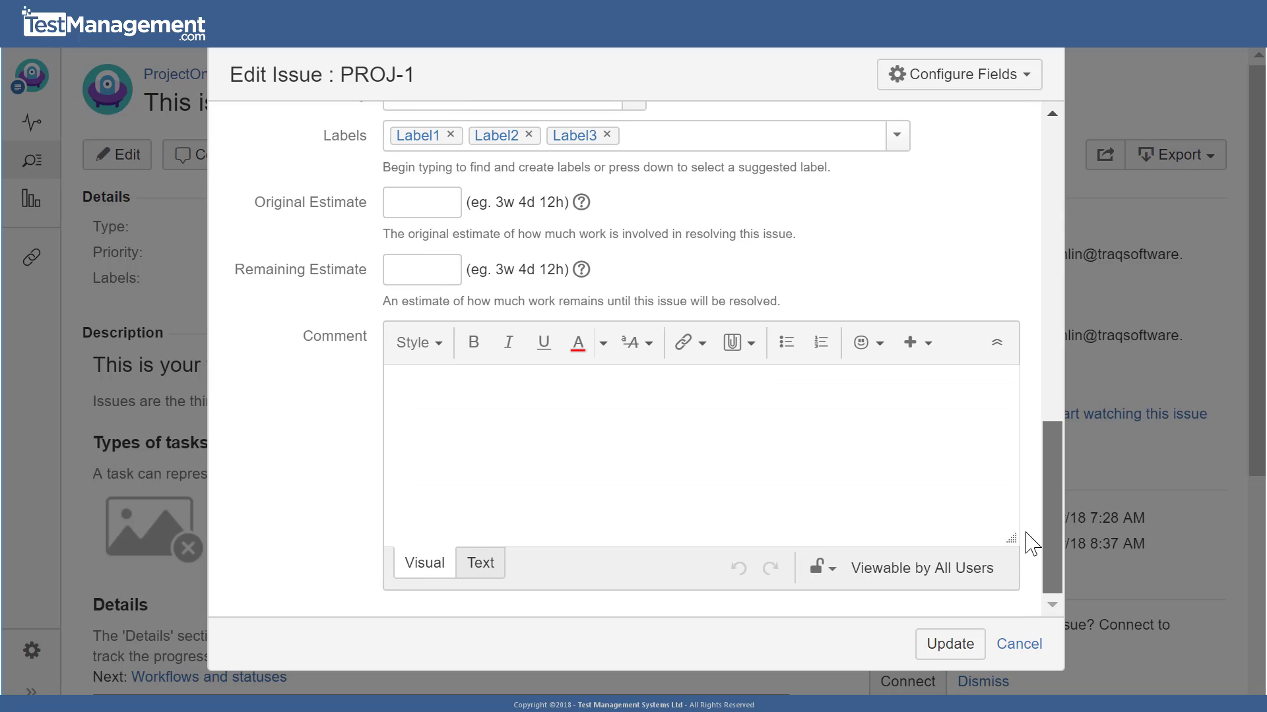
Step: Cancel editing issue PROJ-1 and open the Components page in the project settings
left_click(1018, 645)
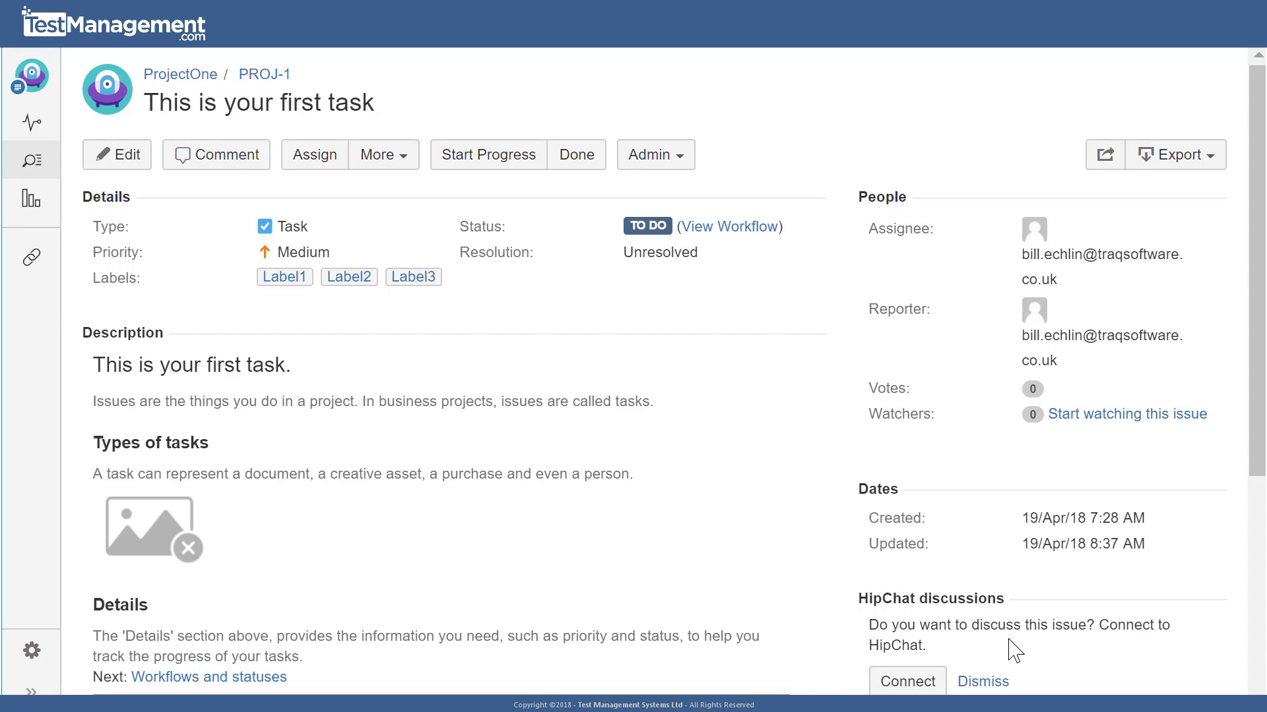
left_click(32, 654)
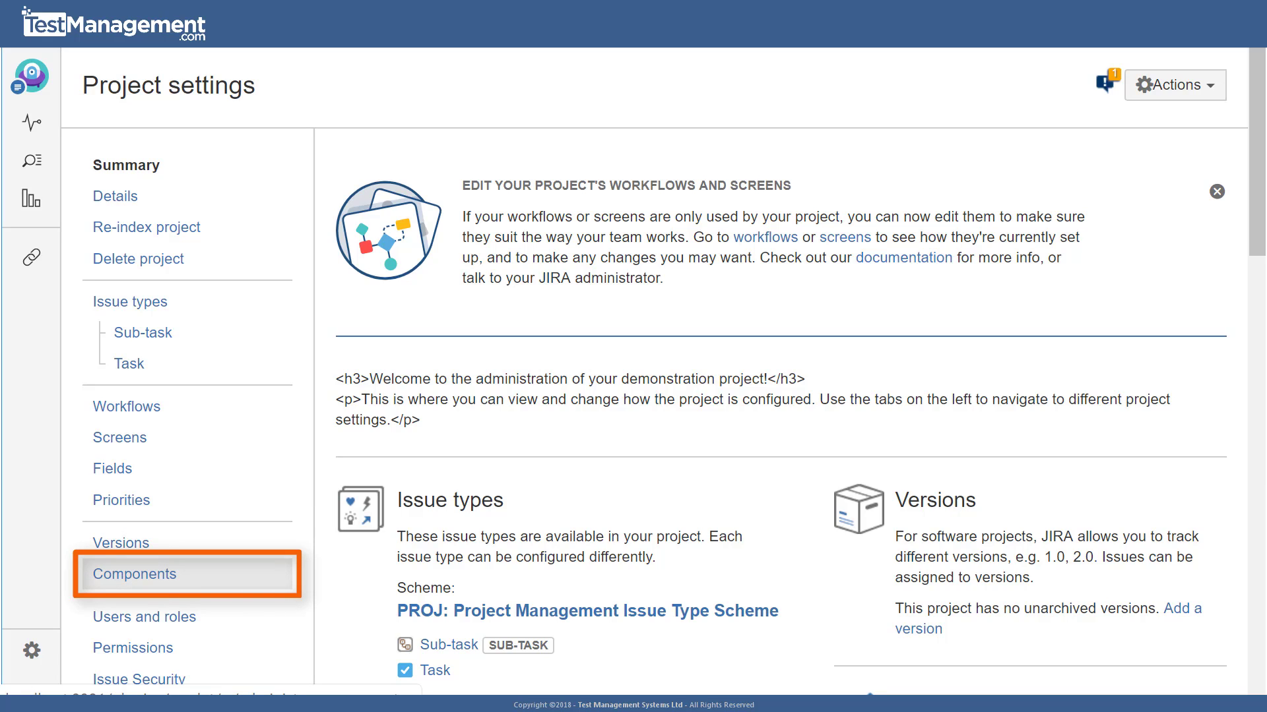
left_click(151, 573)
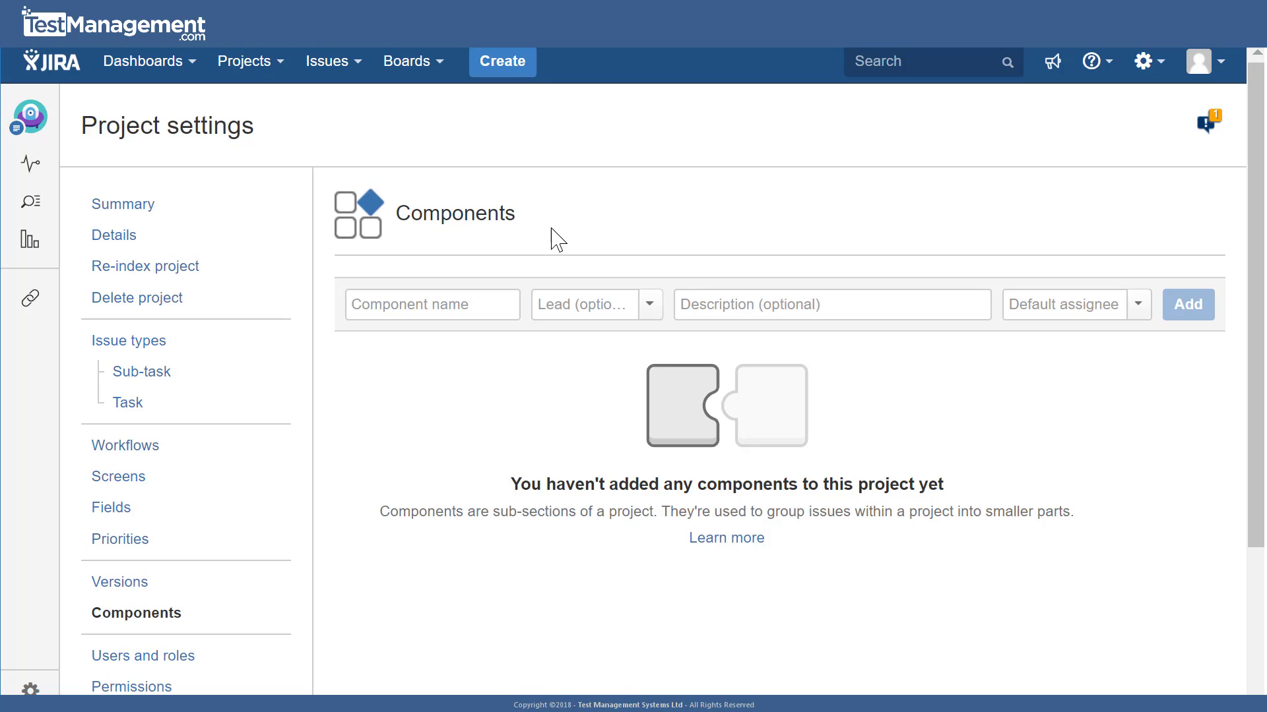
Step: Add a component named Comp1 with the description "Component 1" and the default assignee Unassigned, leaving the lead empty
left_click(436, 312)
type("Comp1")
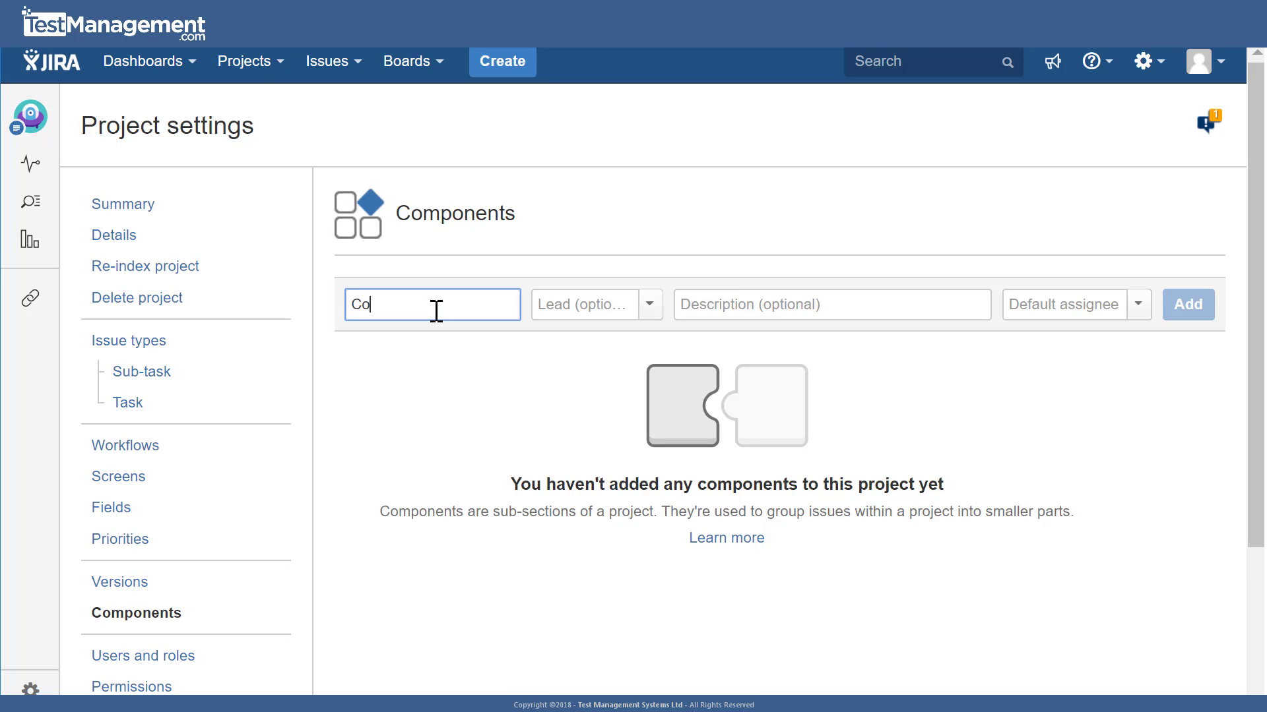
left_click(767, 292)
type("Component")
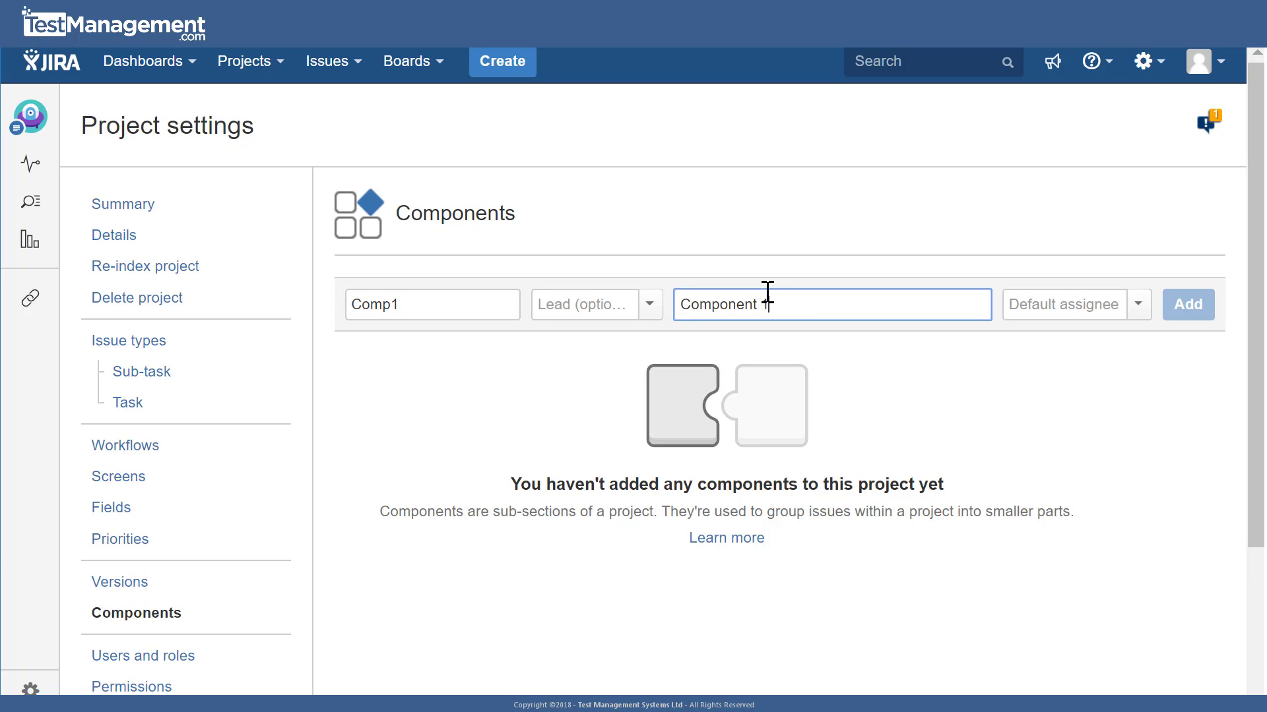
type(" 1")
left_click(650, 305)
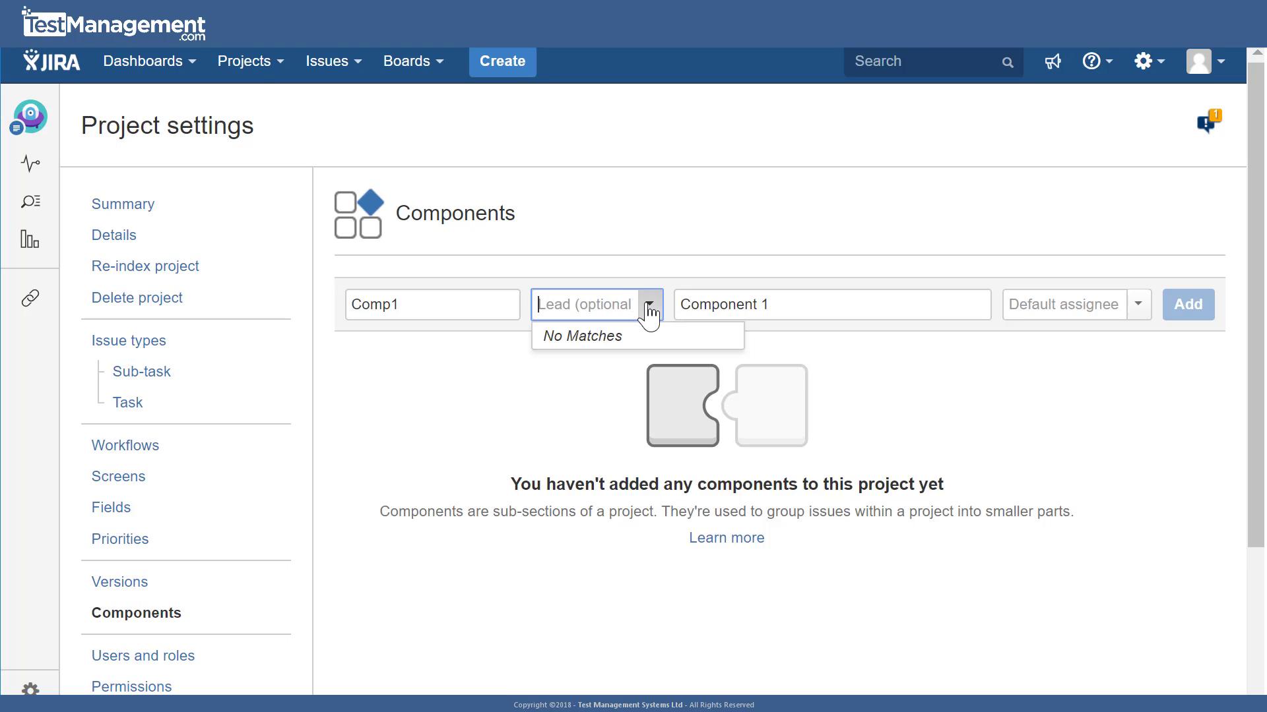
left_click(650, 306)
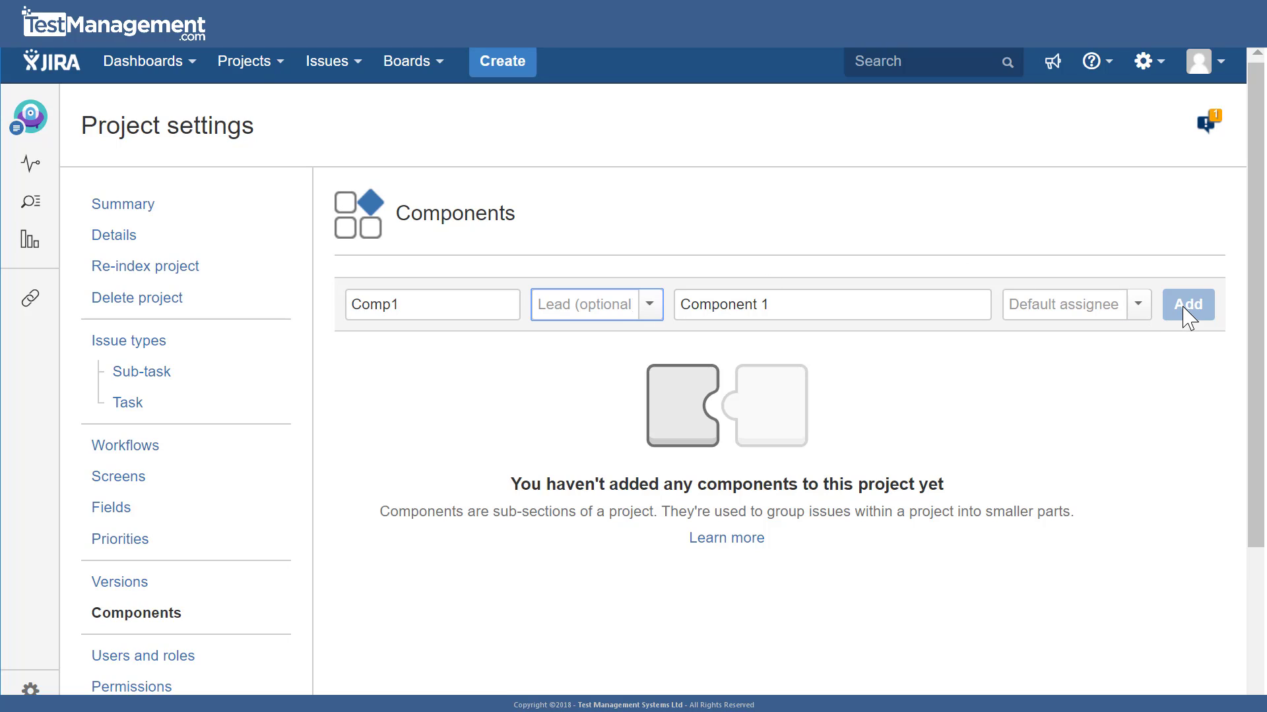
left_click(1140, 305)
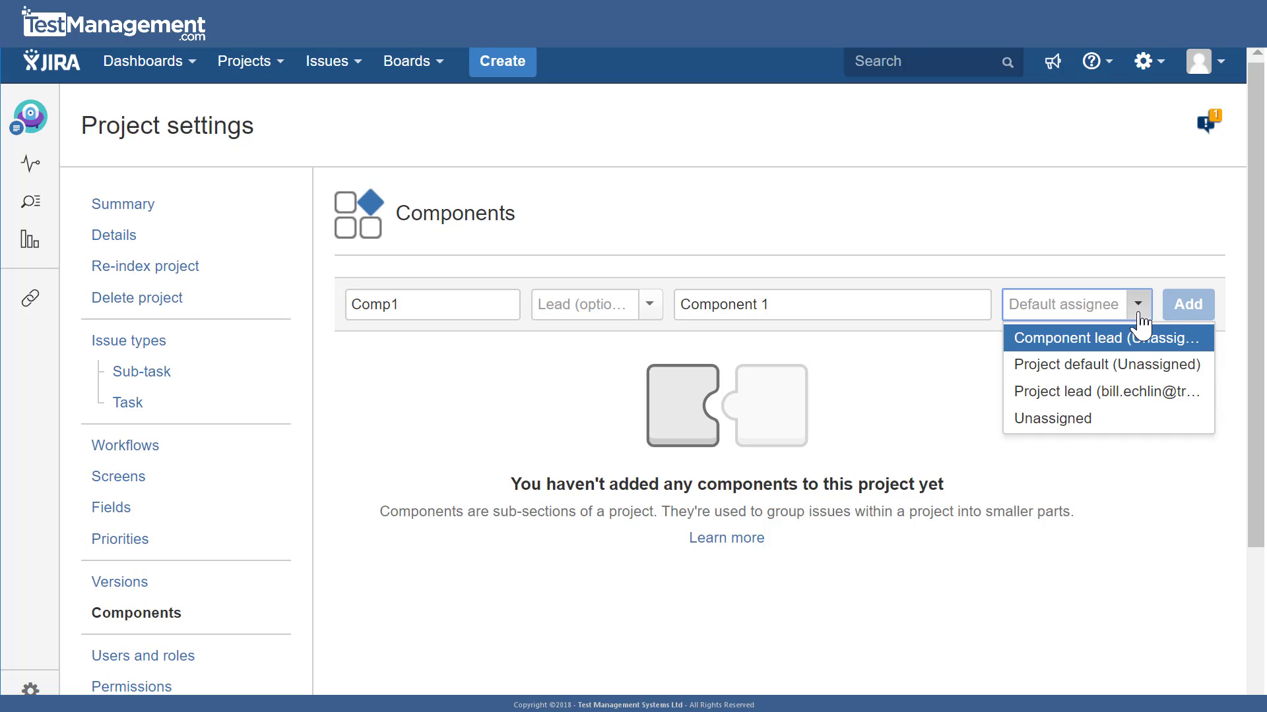
left_click(1131, 427)
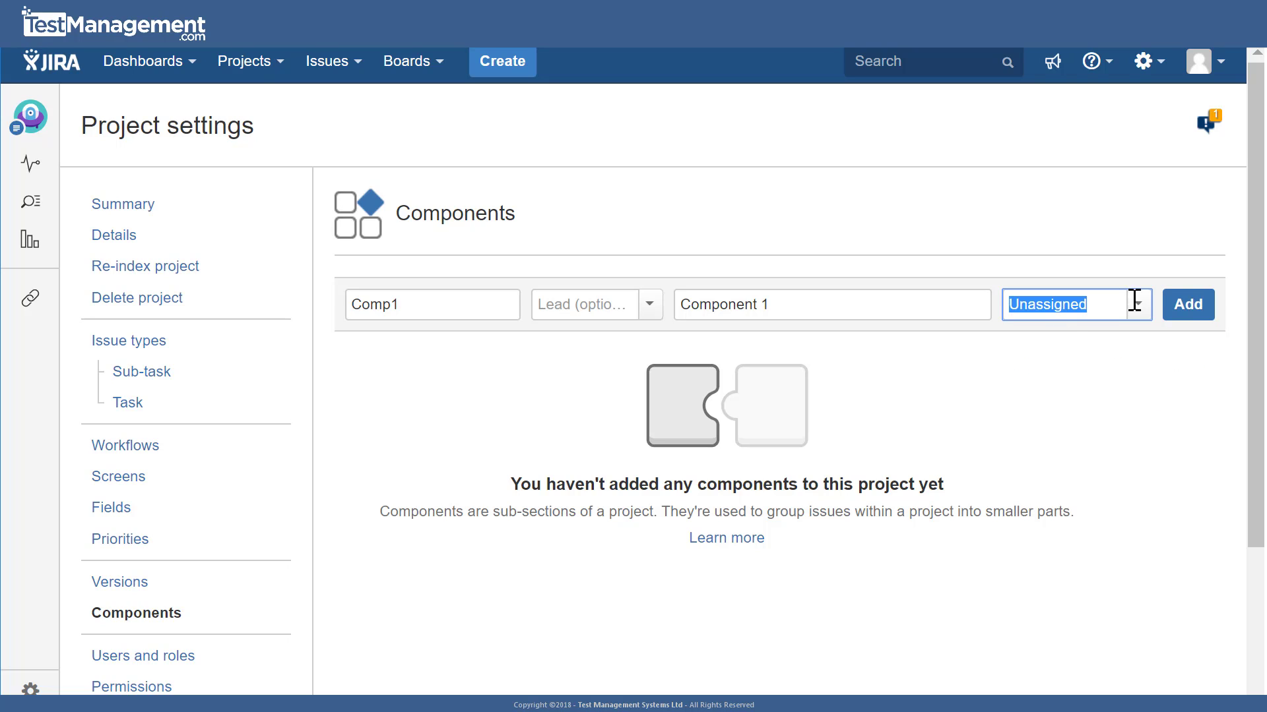
left_click(1189, 315)
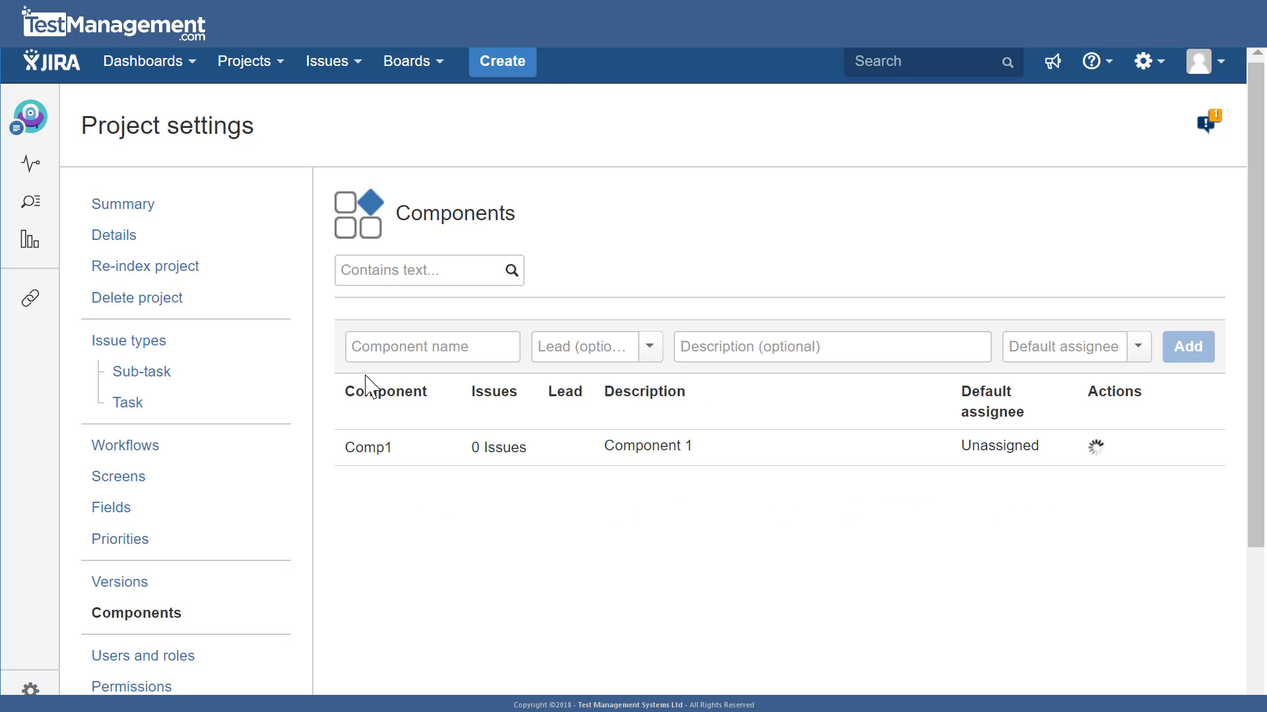
Step: Add a second component named Comp2 with the description "Component 2" and the default assignee Unassigned
left_click(413, 345)
type("C")
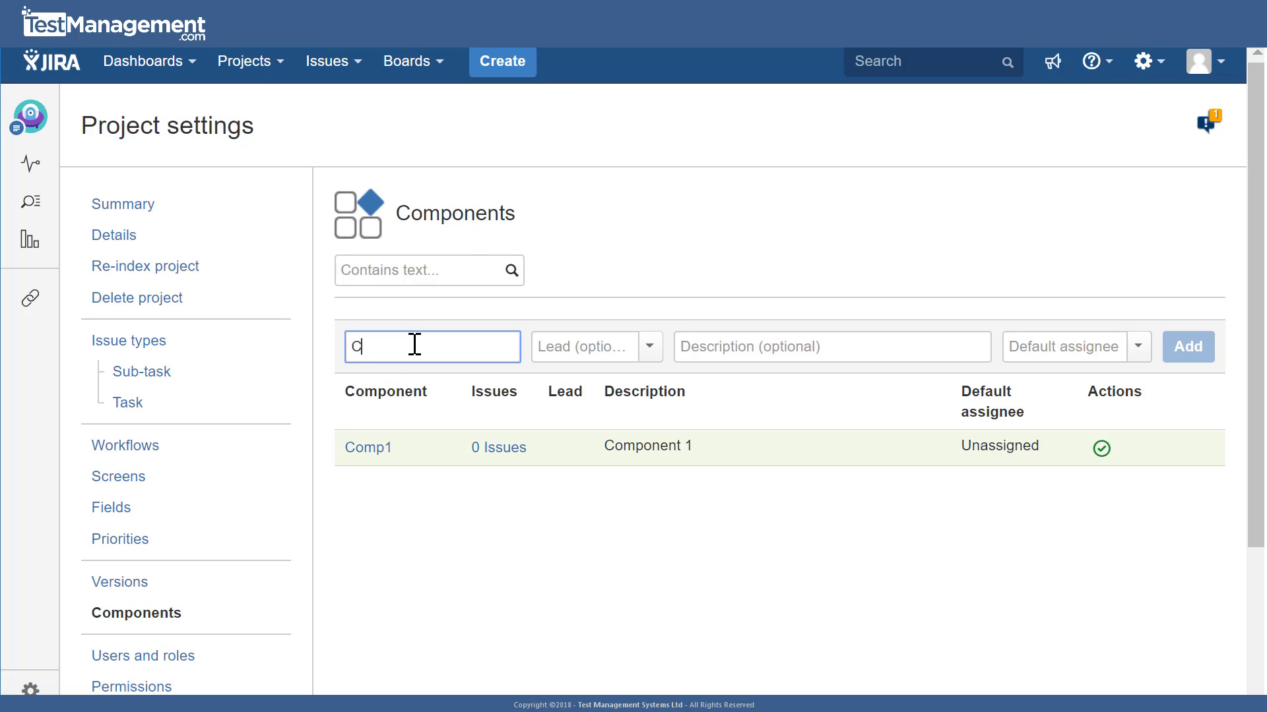
type("omp2")
left_click(750, 348)
type("Comp")
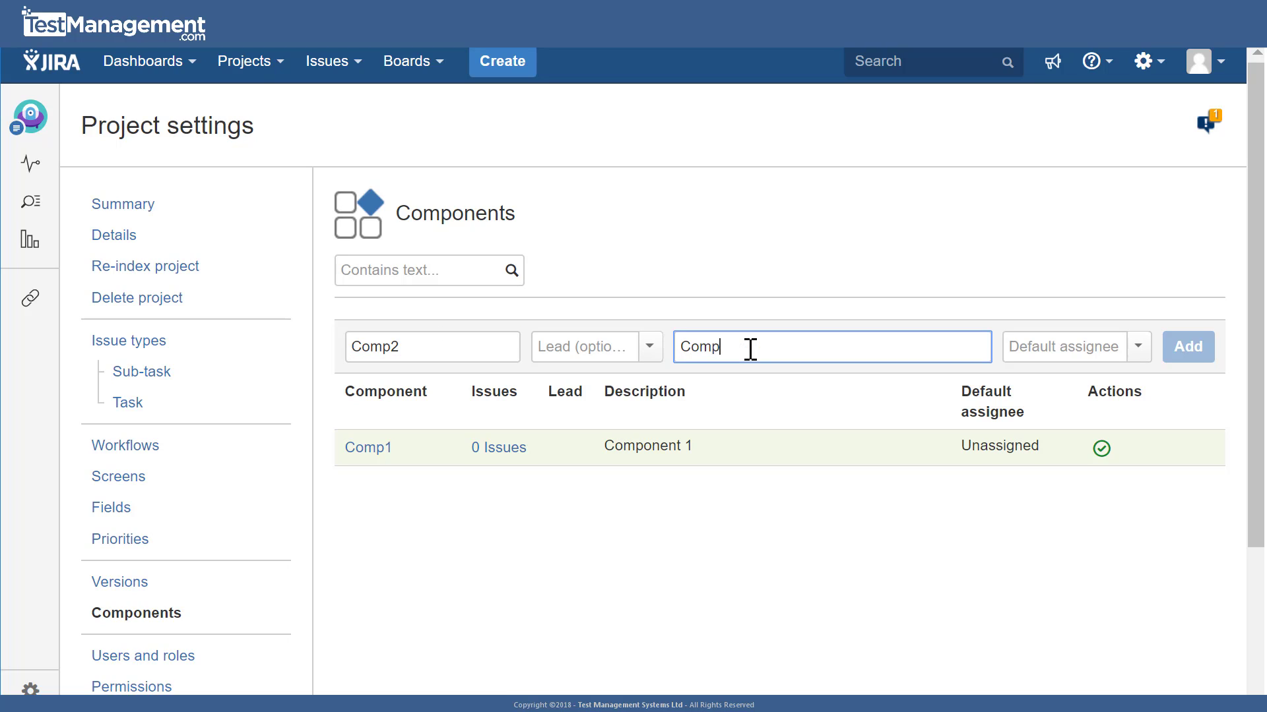
type("onent 2")
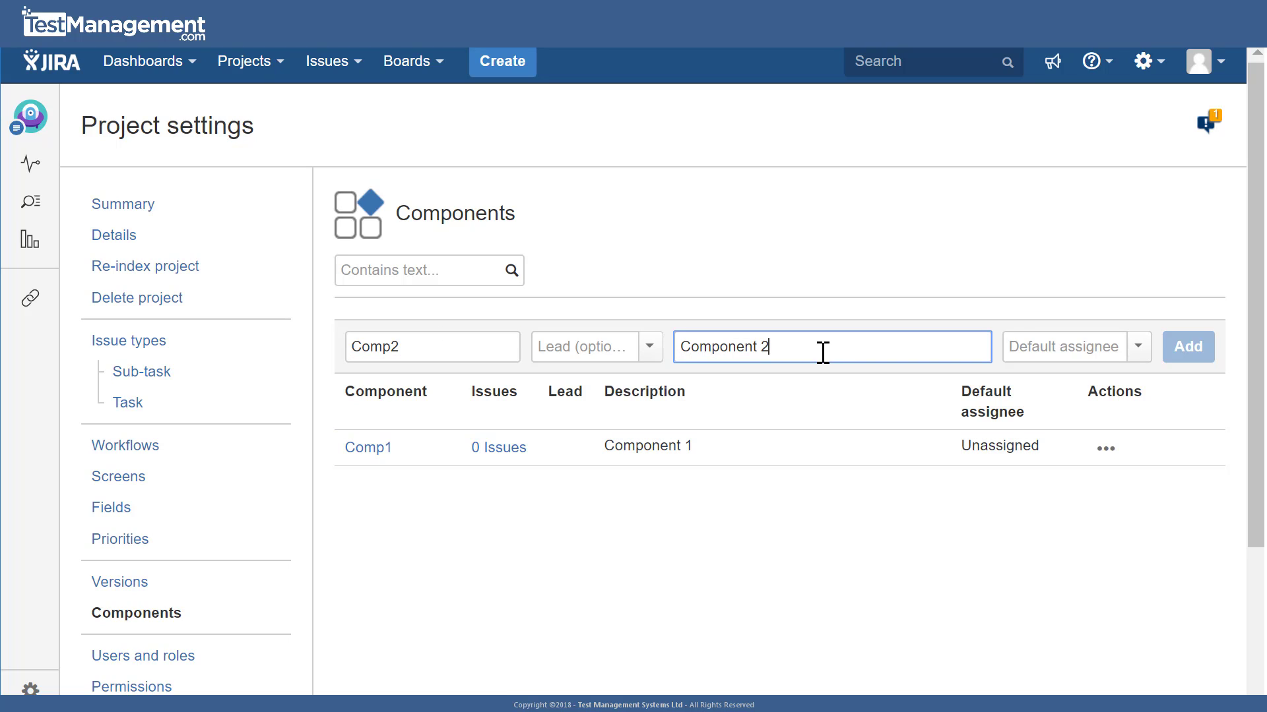
left_click(1132, 347)
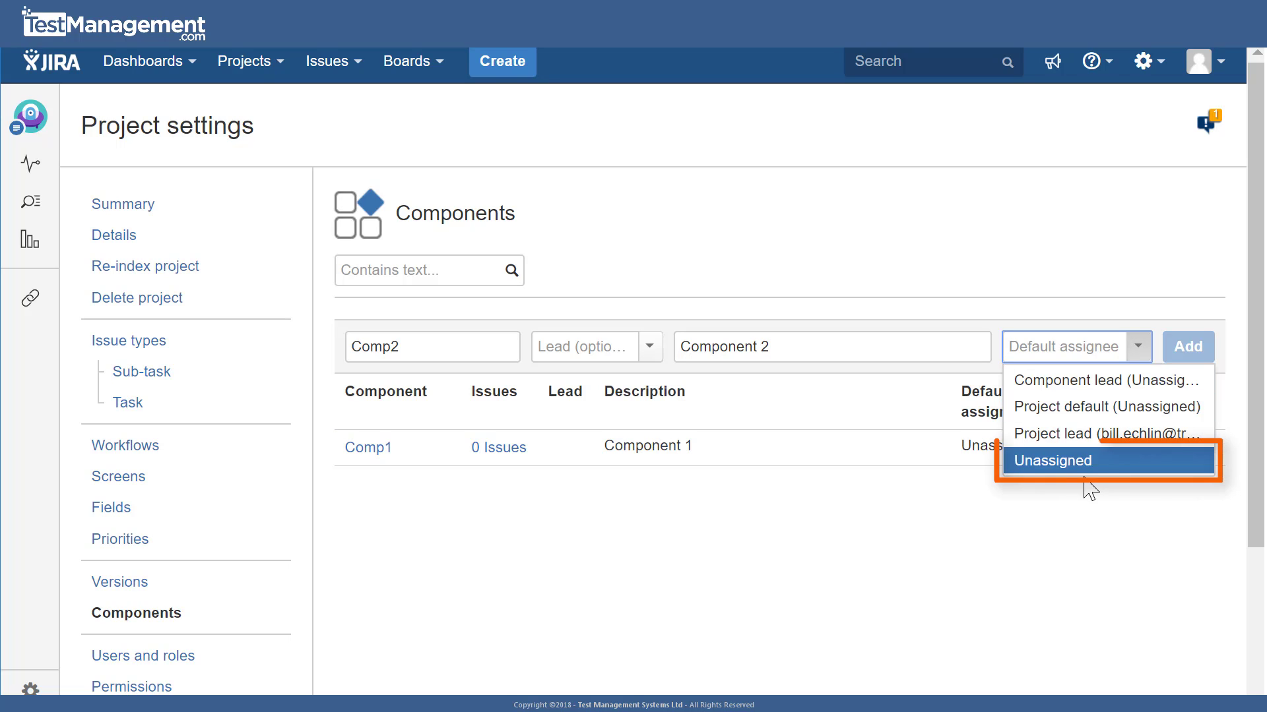
left_click(1056, 460)
left_click(1188, 348)
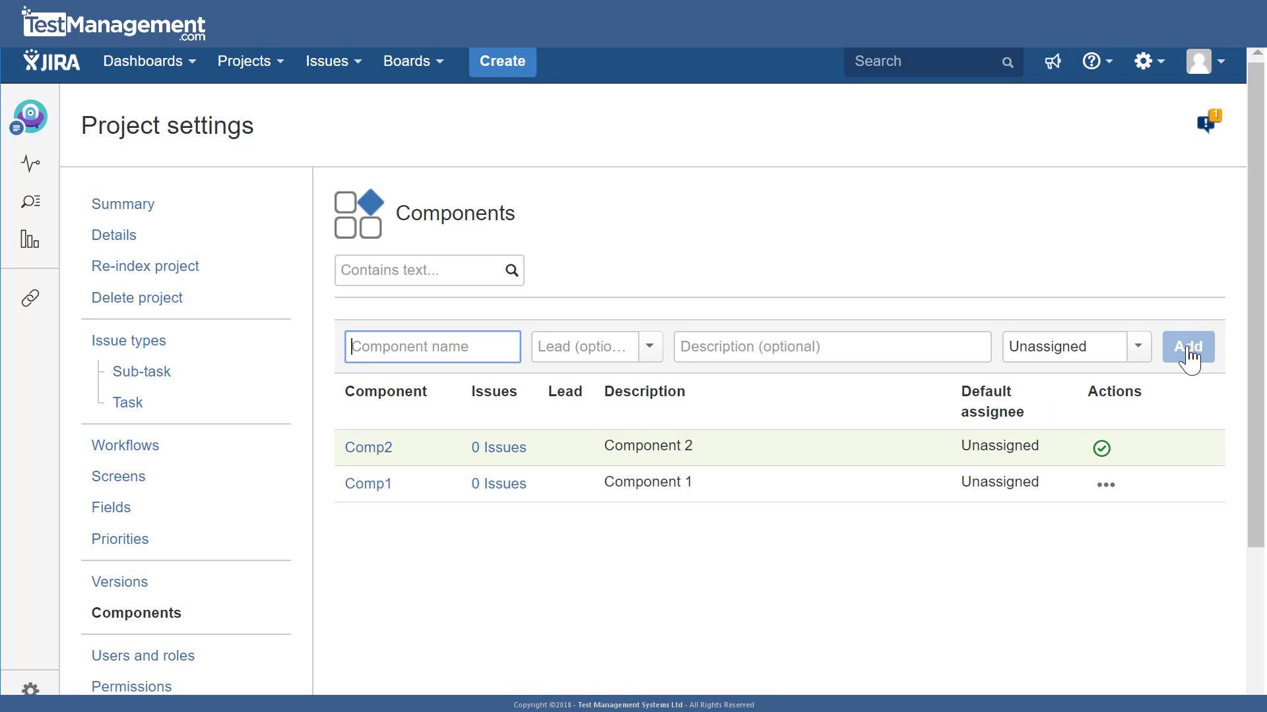
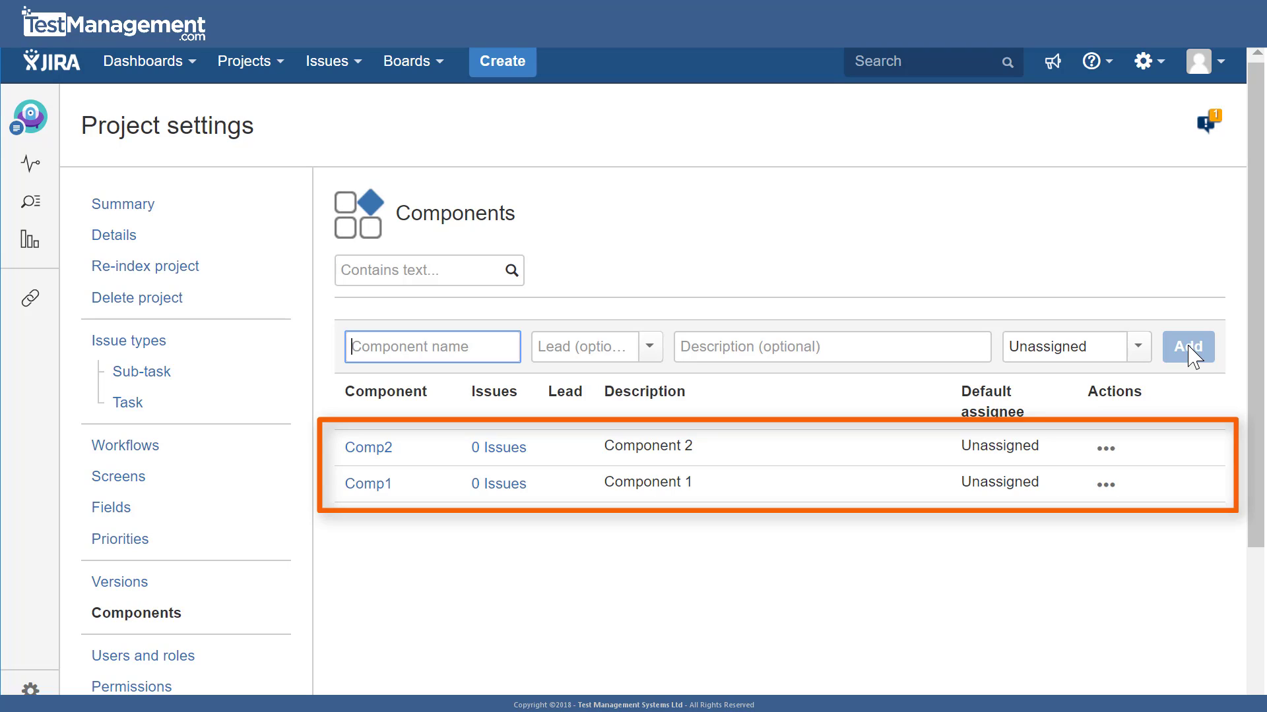
Step: In the project's Versions settings, add a version named Version1 with the description "Version One"
left_click(141, 588)
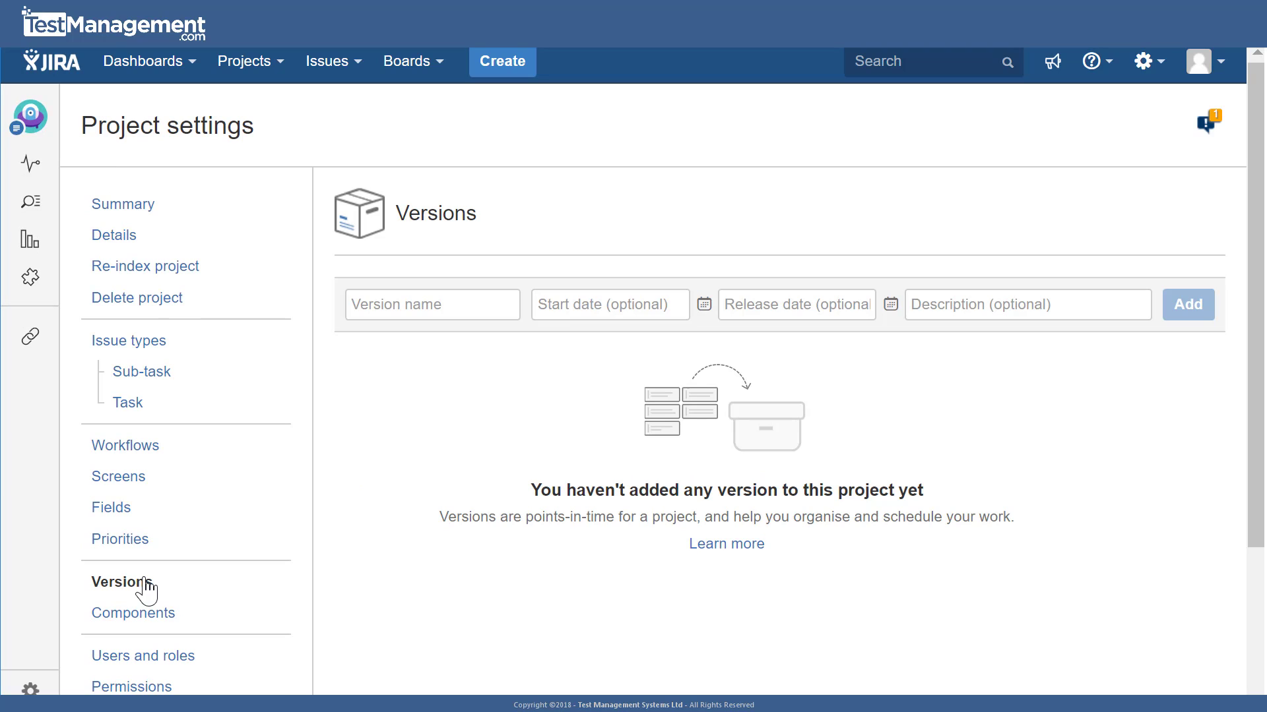
left_click(447, 293)
type("Version1")
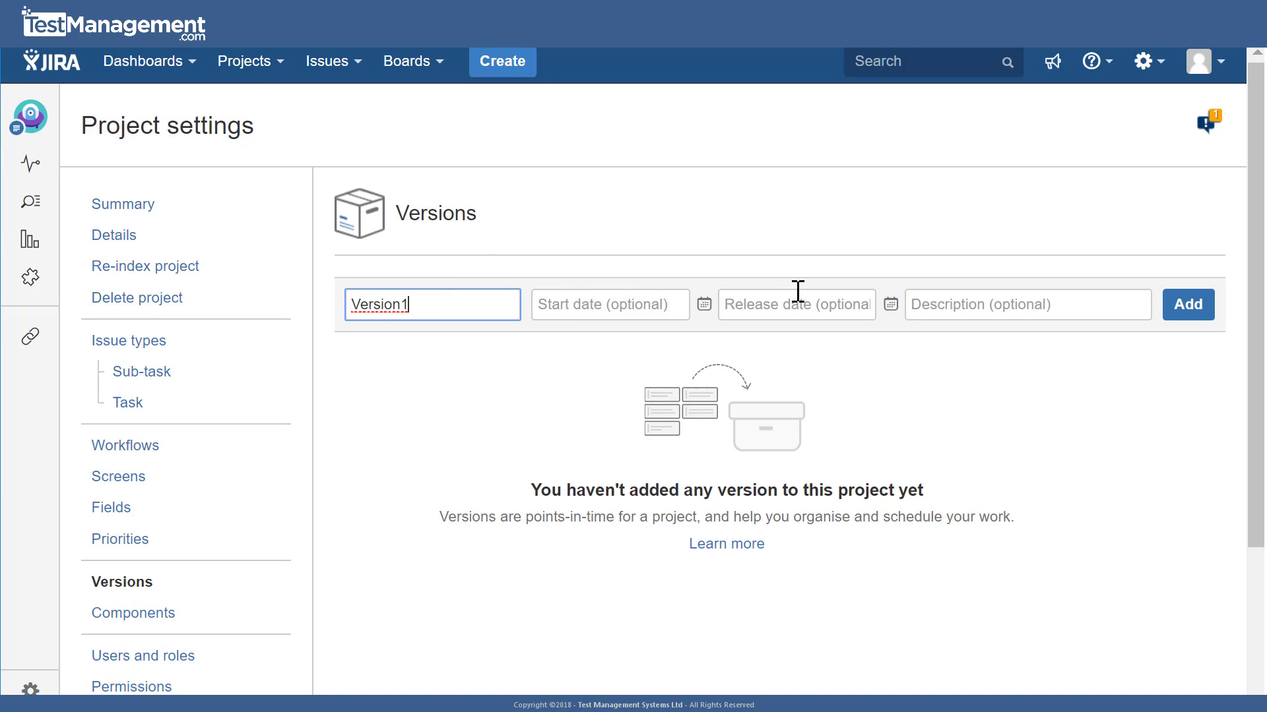
left_click(974, 304)
type("Version One")
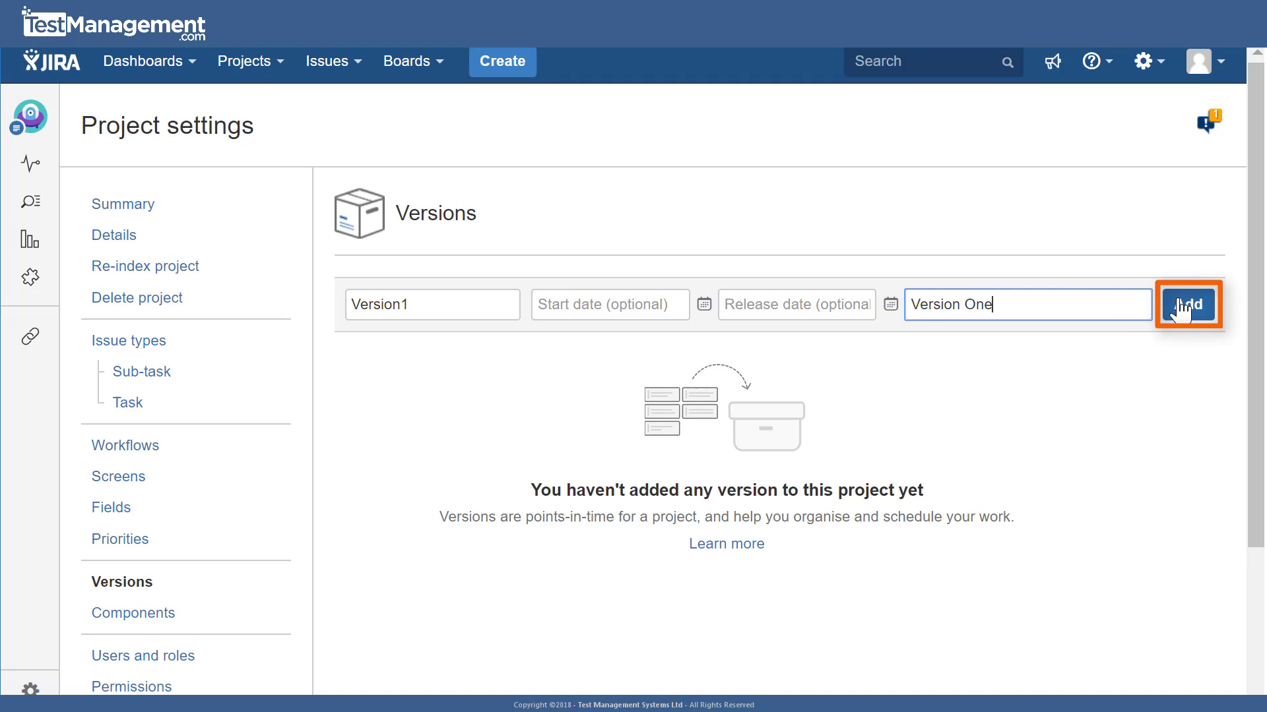
left_click(1180, 303)
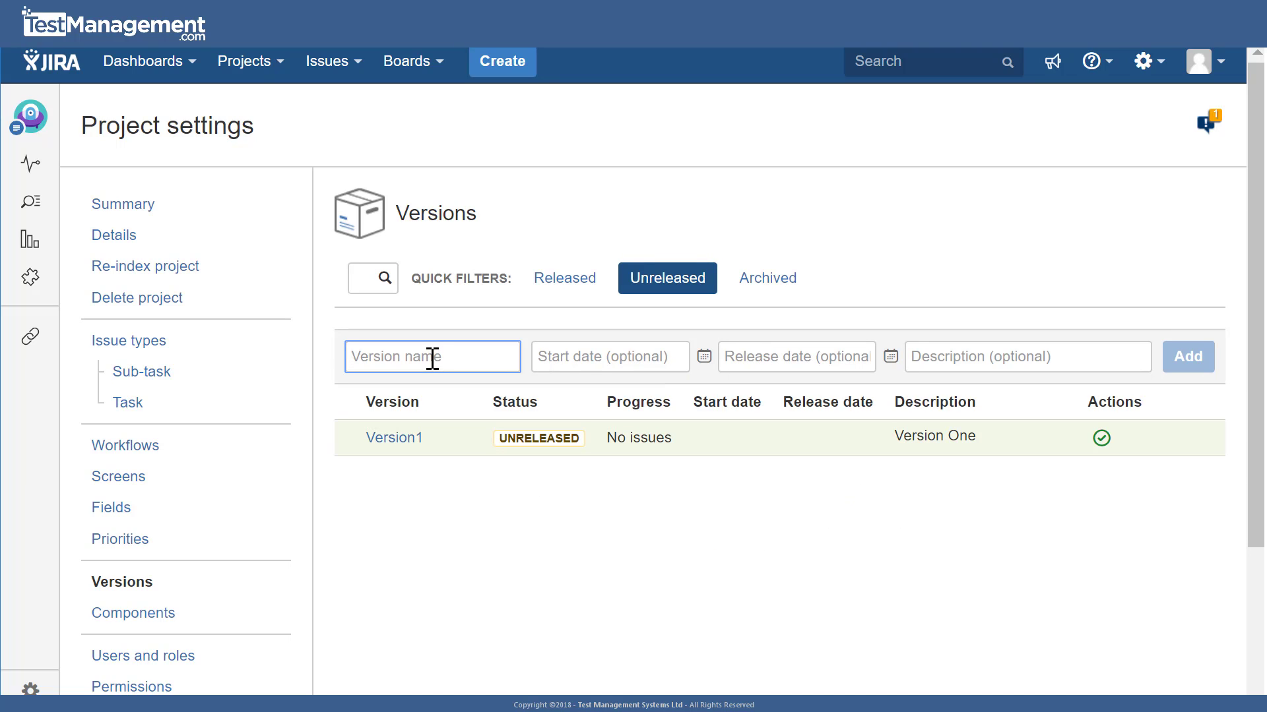
Step: Add a version named Version2 with the description "Version Two"
type("Version2")
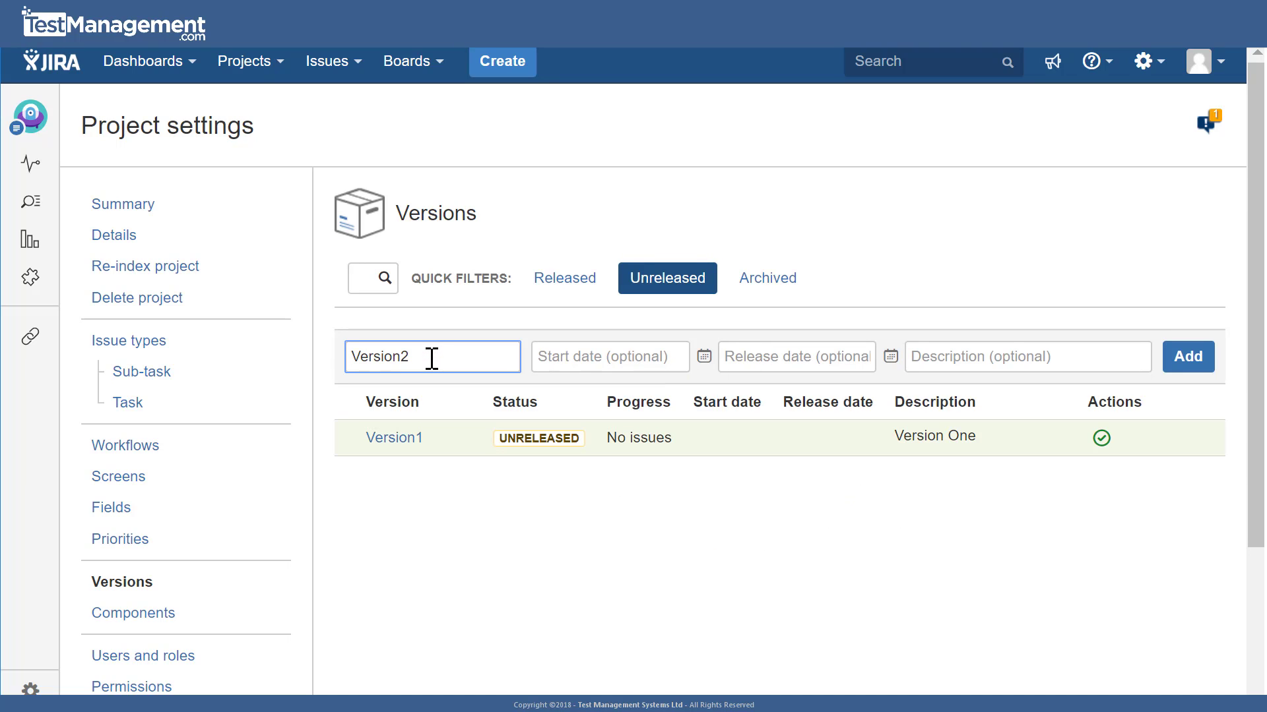
left_click(1001, 356)
type("Version Two")
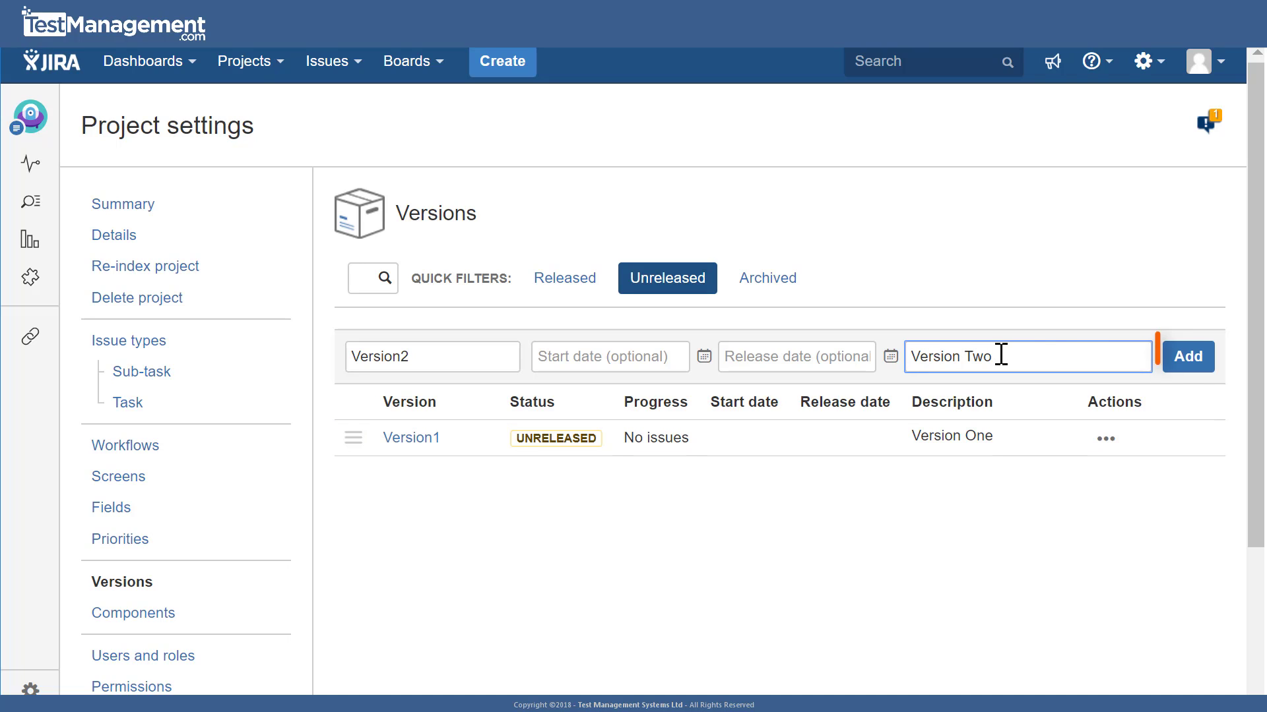
left_click(1171, 364)
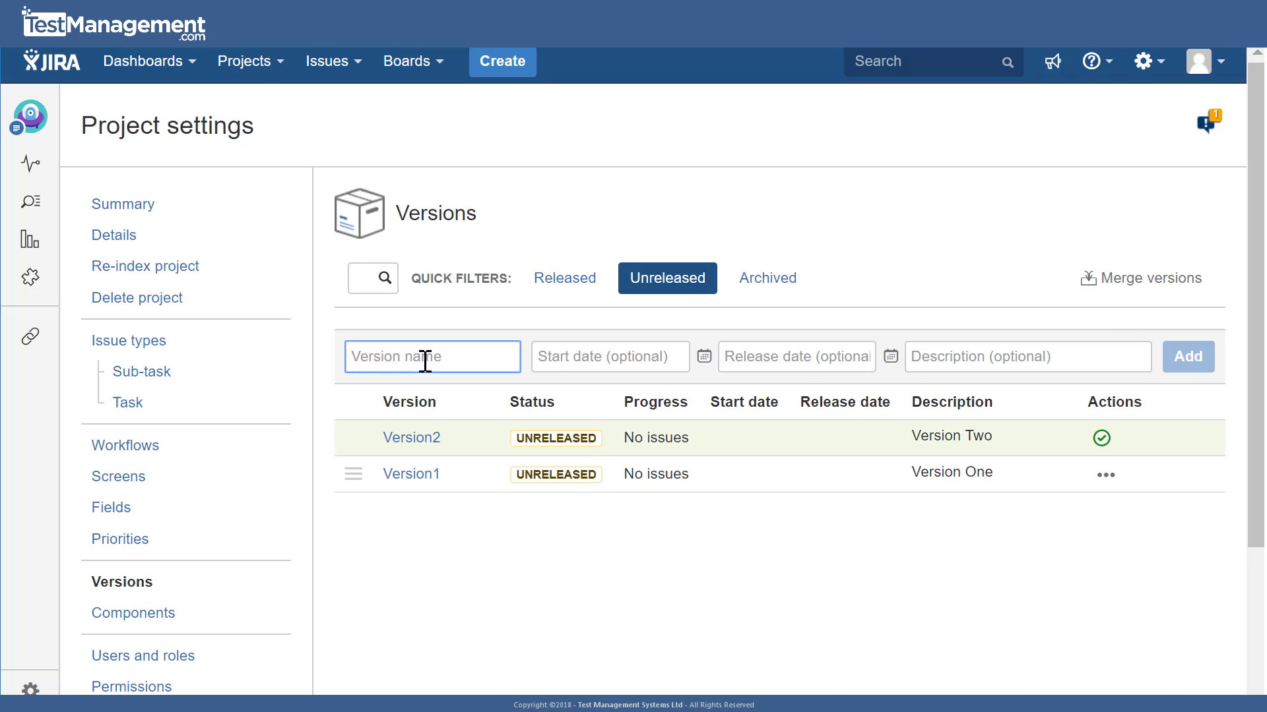
Step: Add a third version named "Version 3" with the description "Version 3"
type("Version")
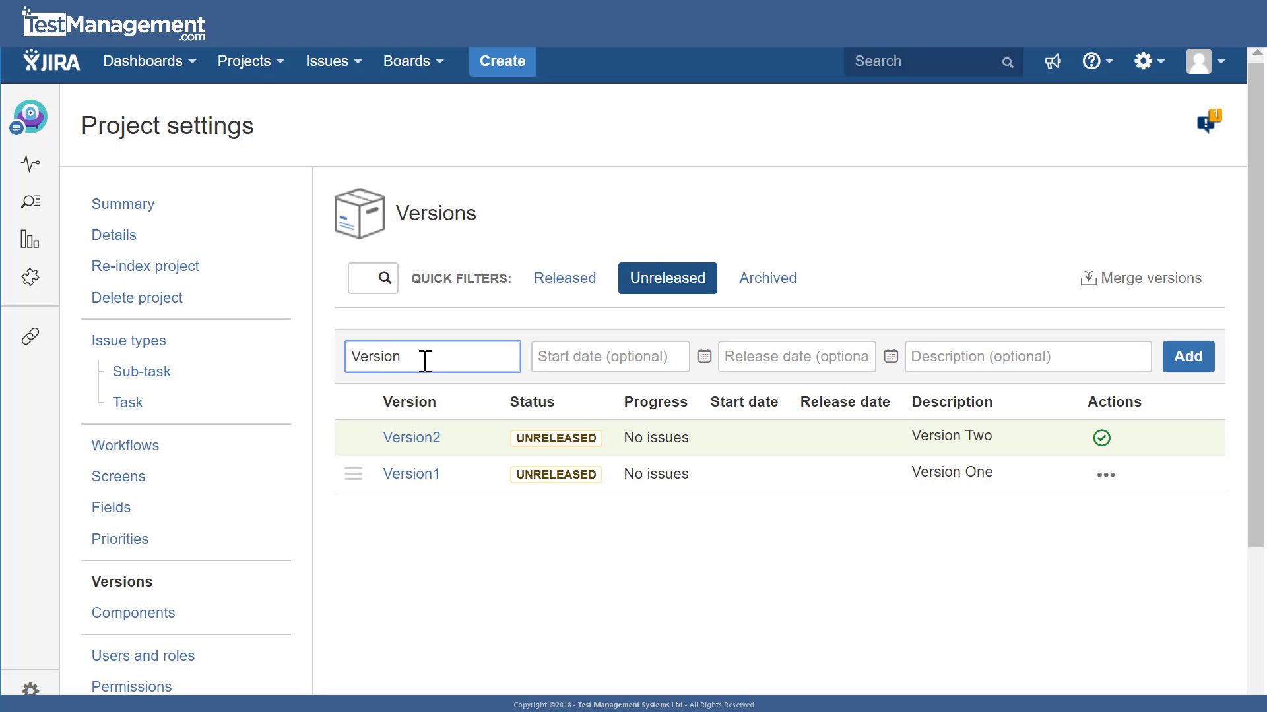
type(" 3")
left_click(1034, 357)
type("Versio")
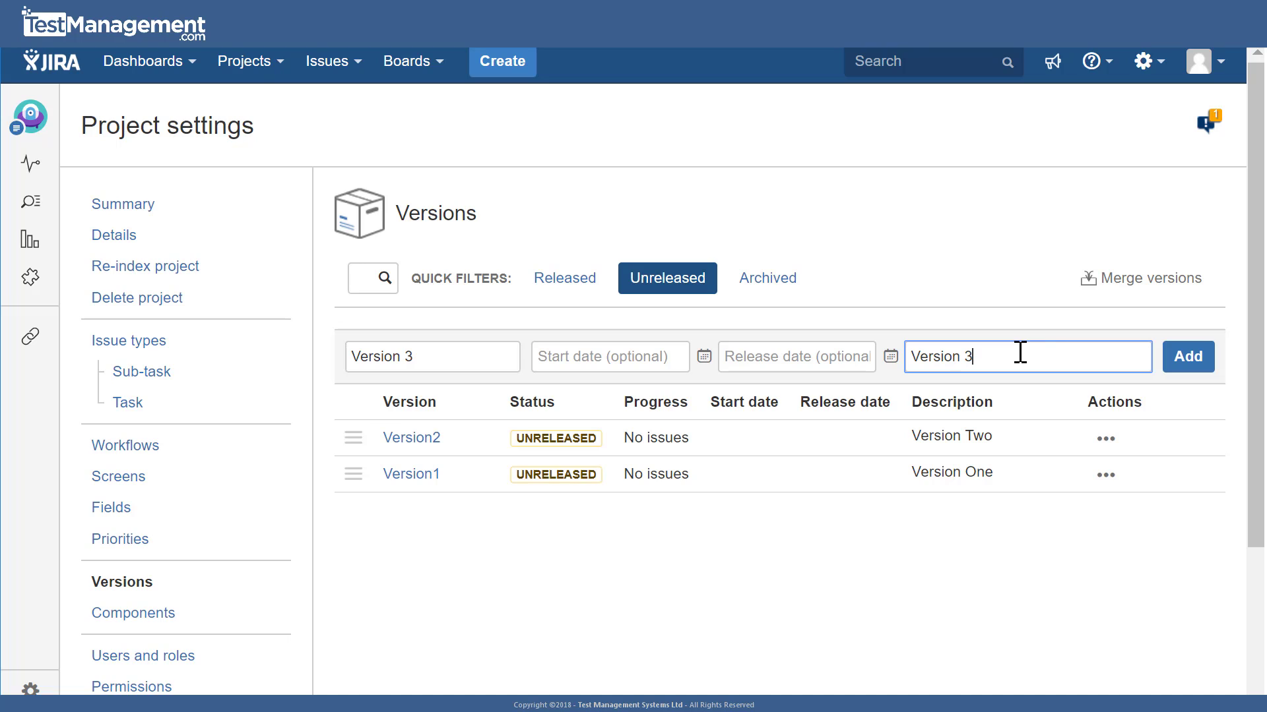
type("n 3")
left_click(1202, 365)
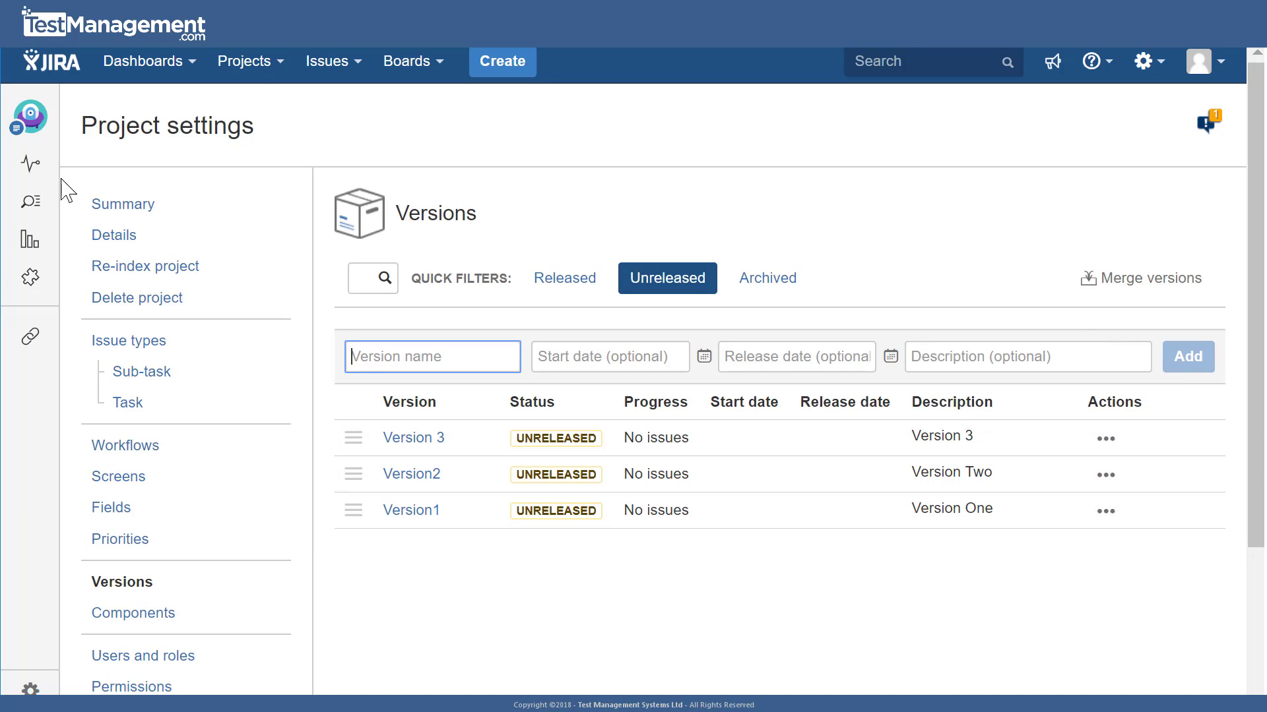
Step: In the project's open issues, assign the component Comp1 to PROJ-7 "Another Issue" and save the field
left_click(29, 206)
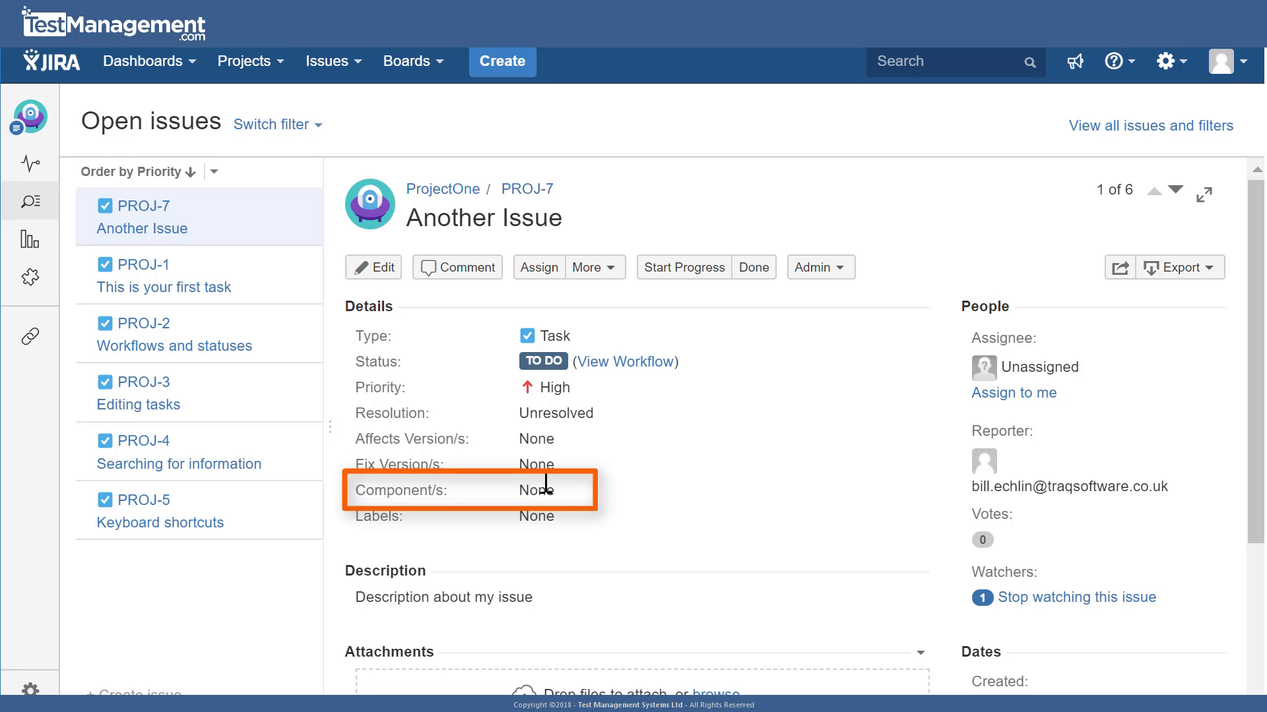
left_click(574, 489)
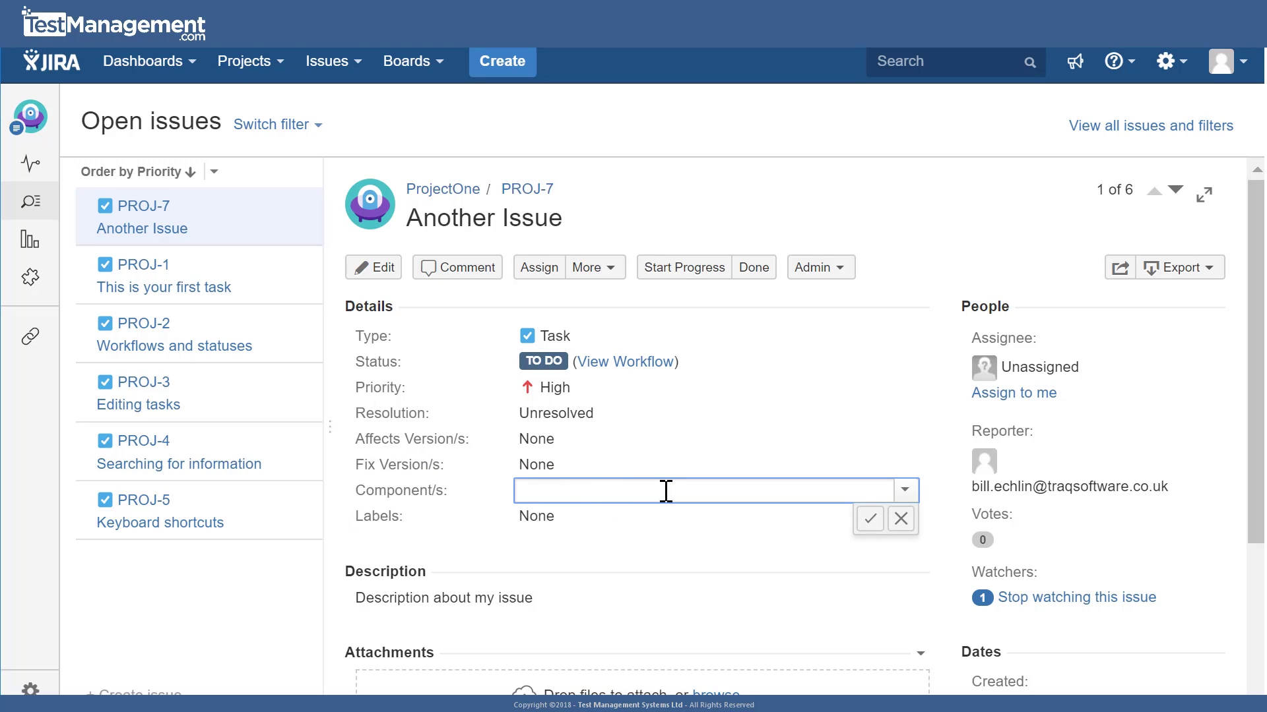
type("Copmp")
key("BackSpace")
key("BackSpace")
key("BackSpace")
type("m")
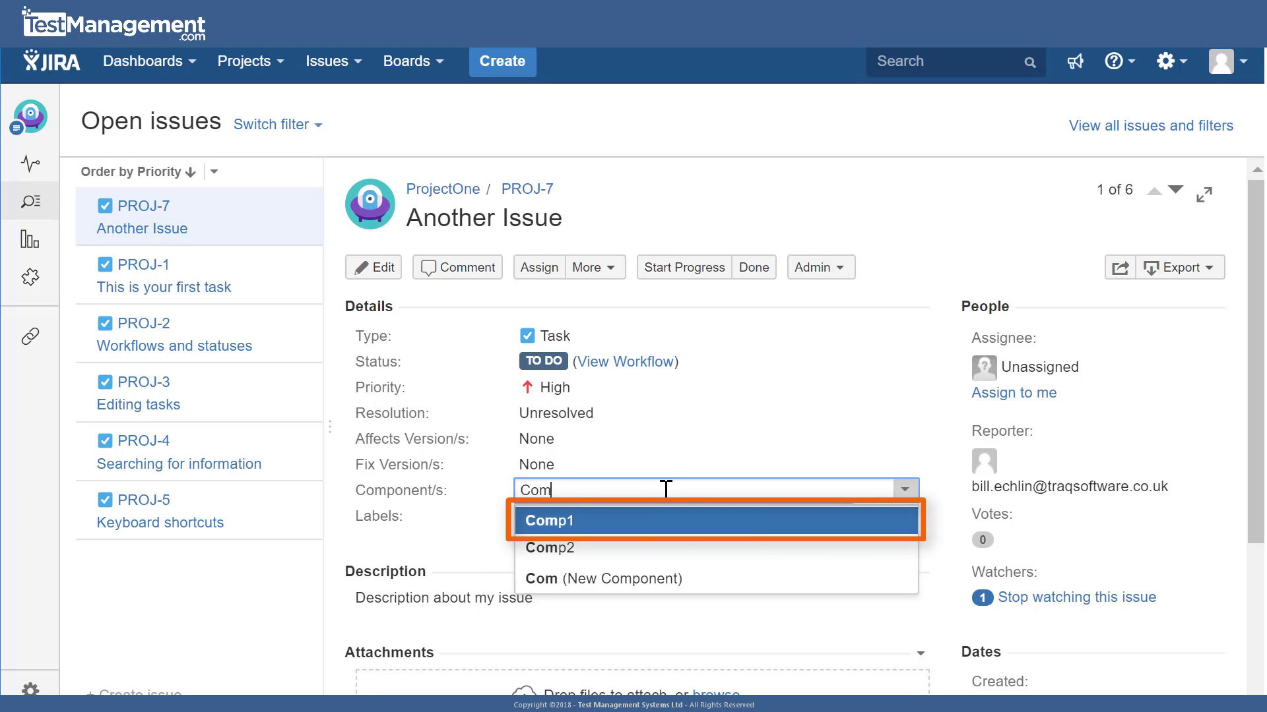
left_click(647, 521)
left_click(856, 517)
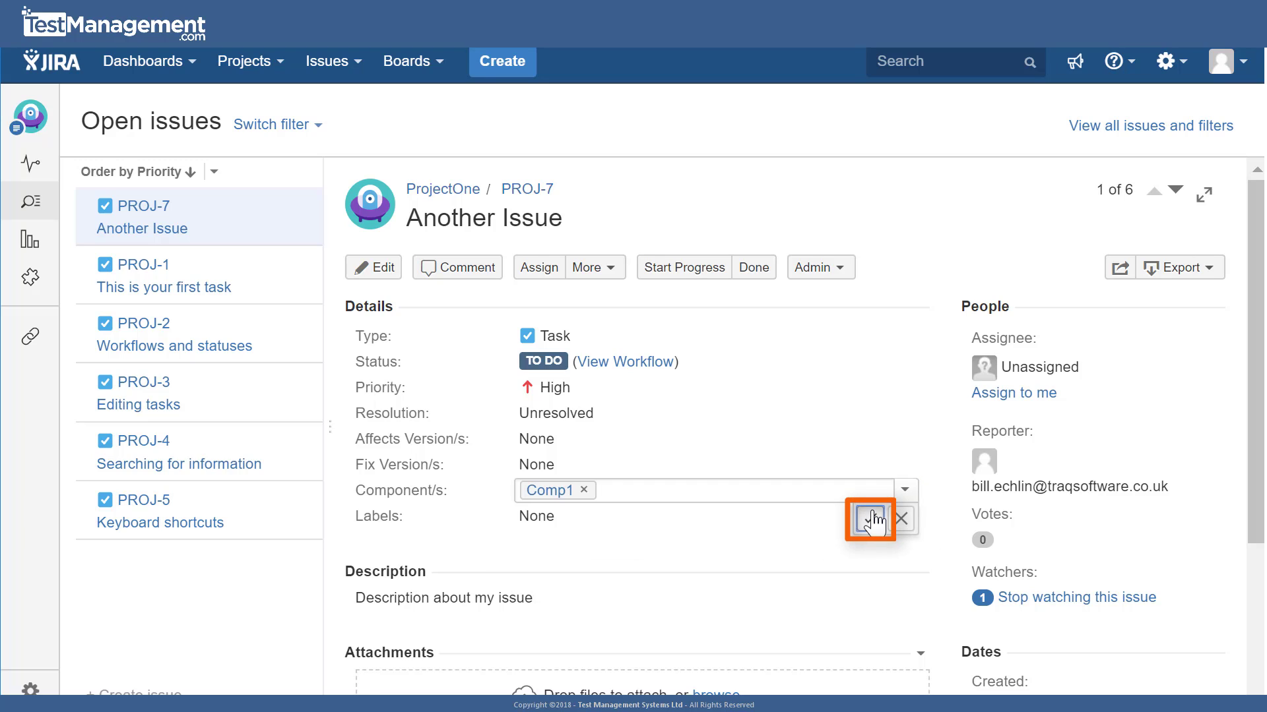
Step: Open PROJ-7 for full editing and add Comp2 to its components
left_click(376, 269)
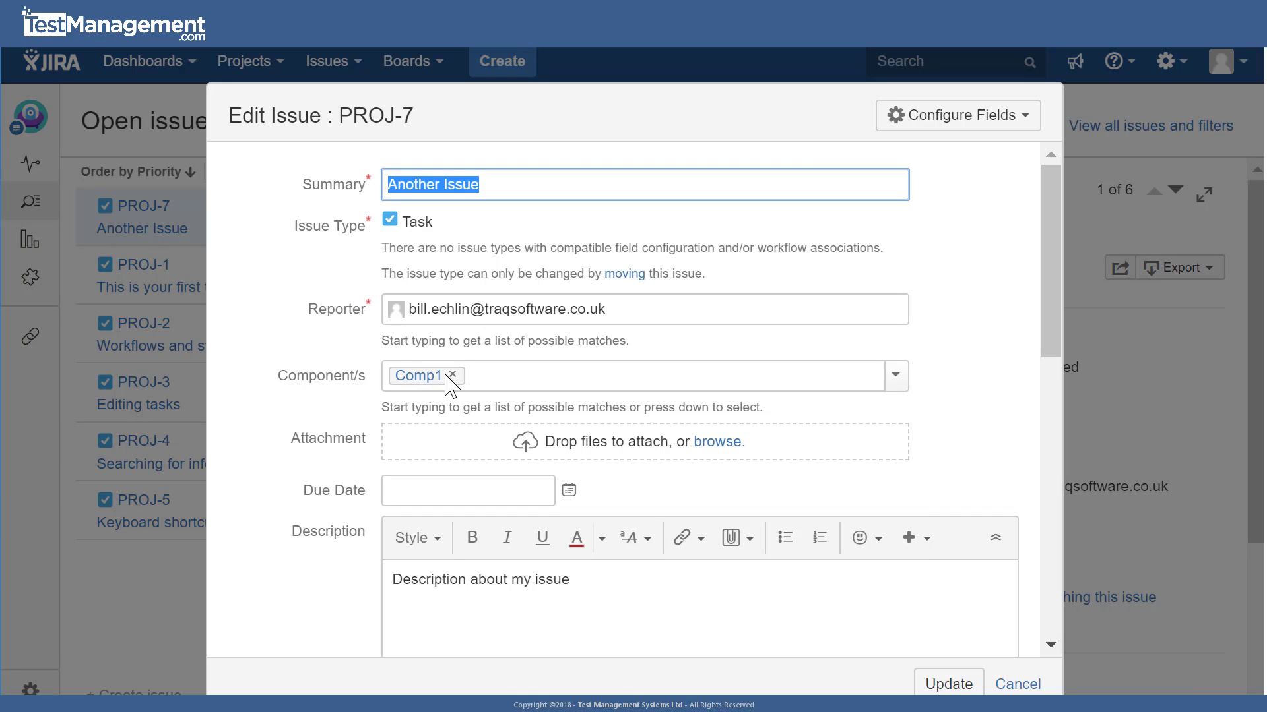
left_click(519, 373)
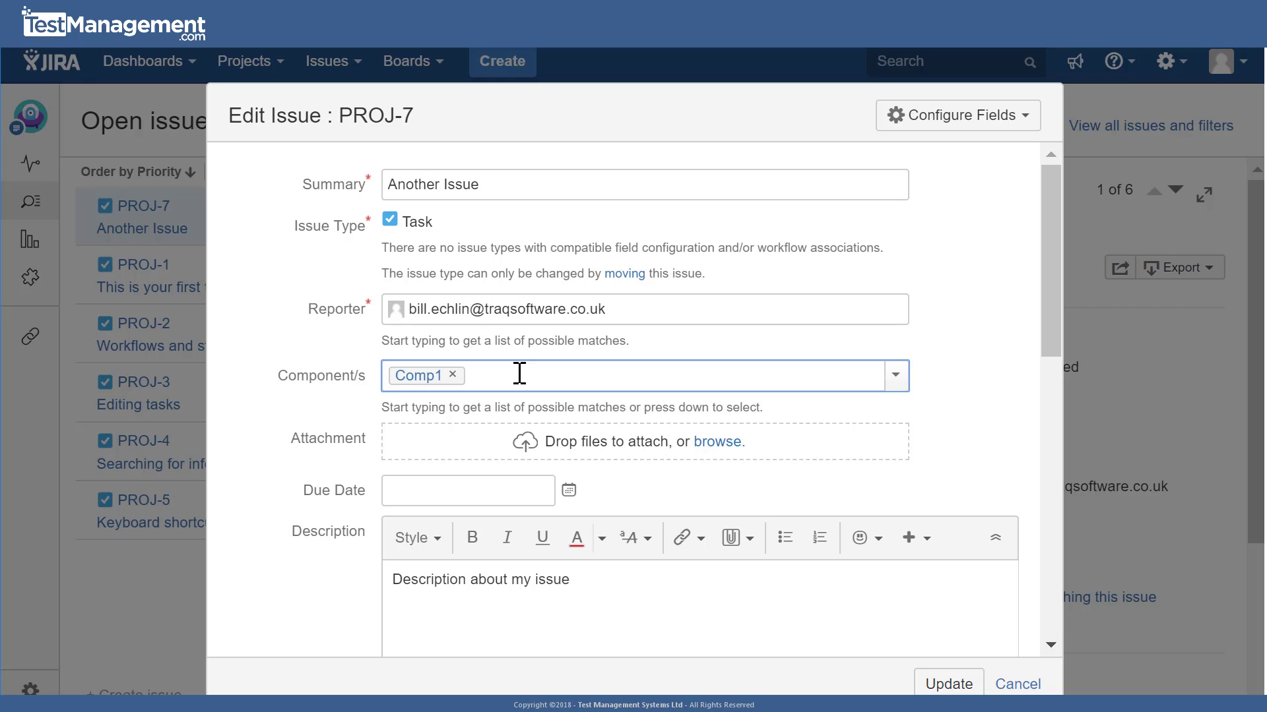
type("Comp")
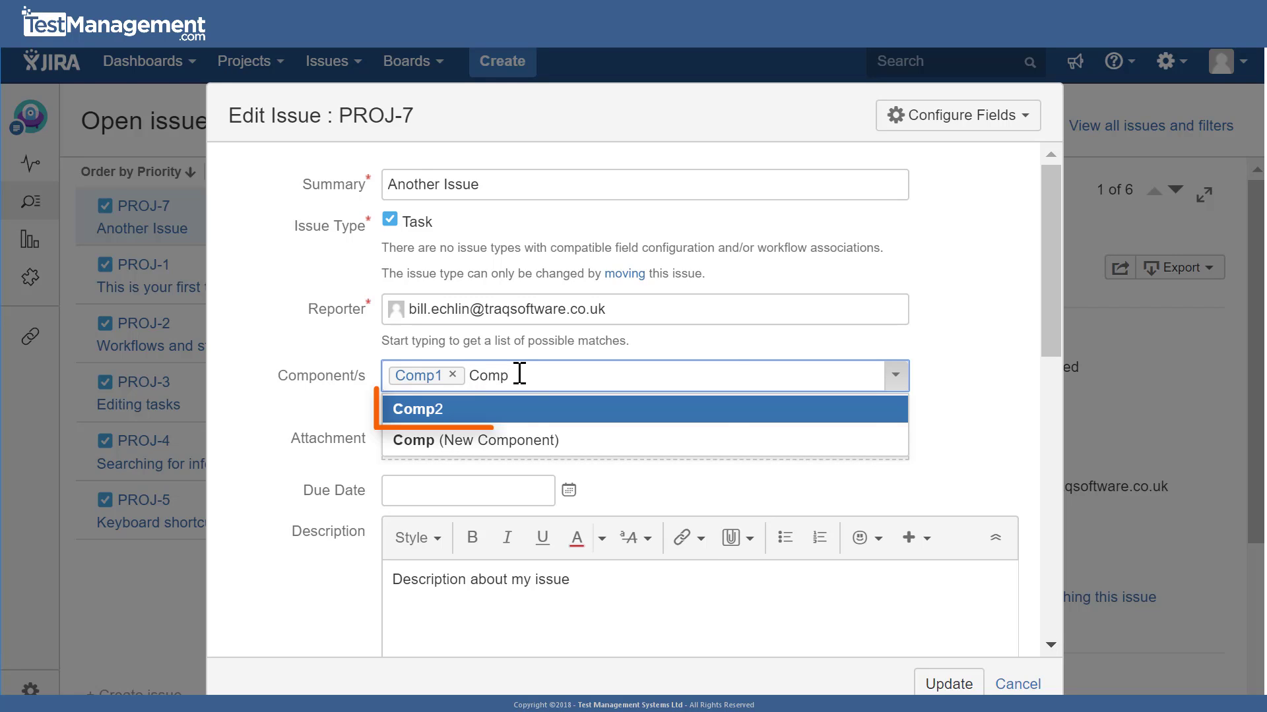
type("2")
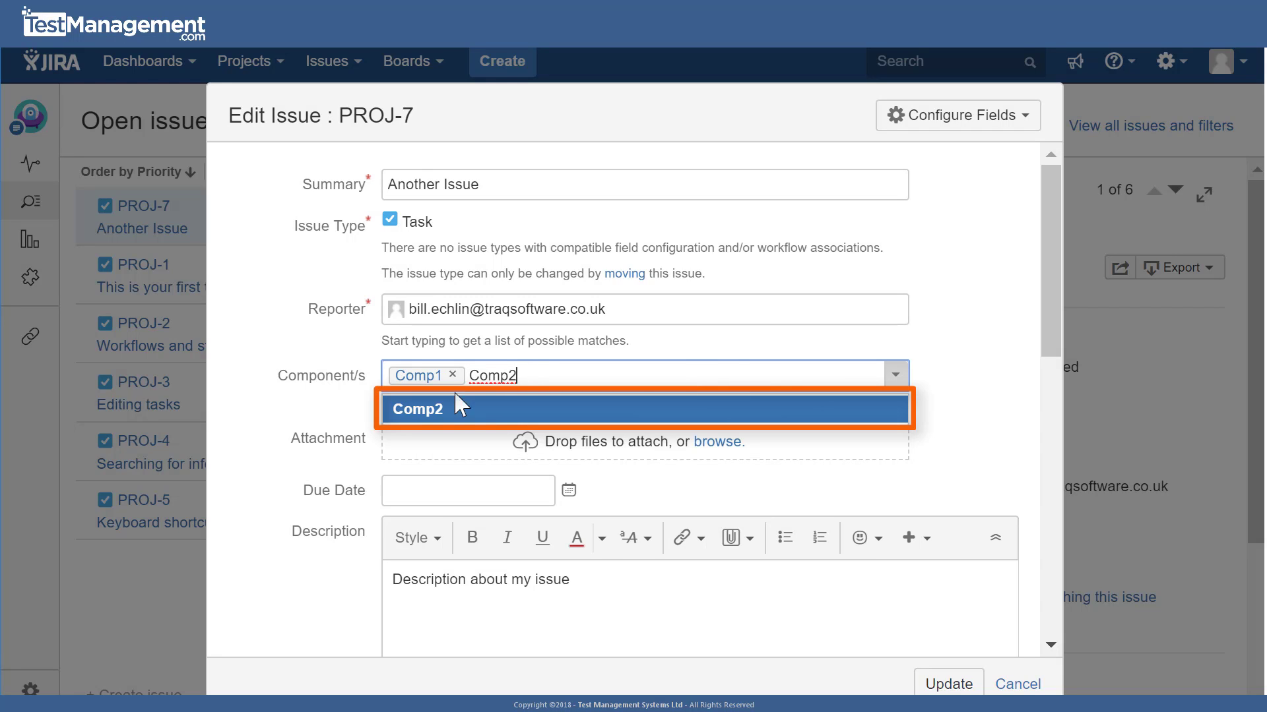
left_click(464, 412)
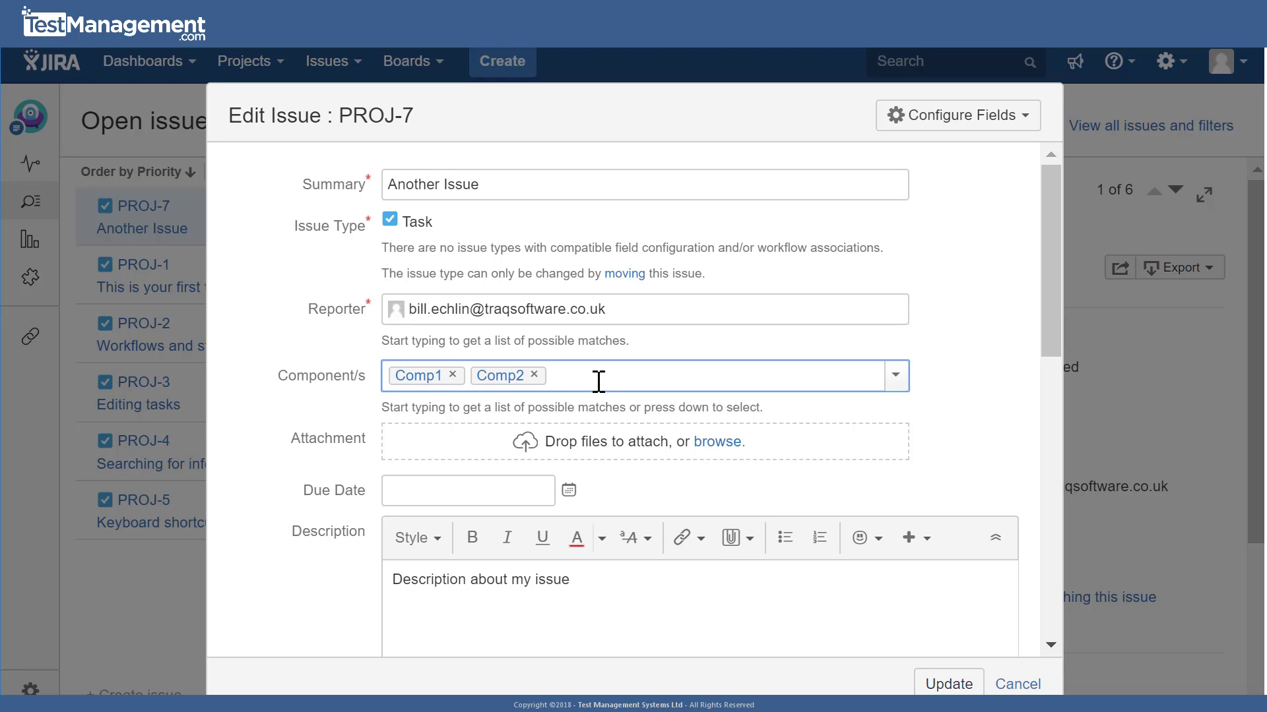
Step: Add the new component Comp3 to PROJ-7 and update the issue
type("Comp")
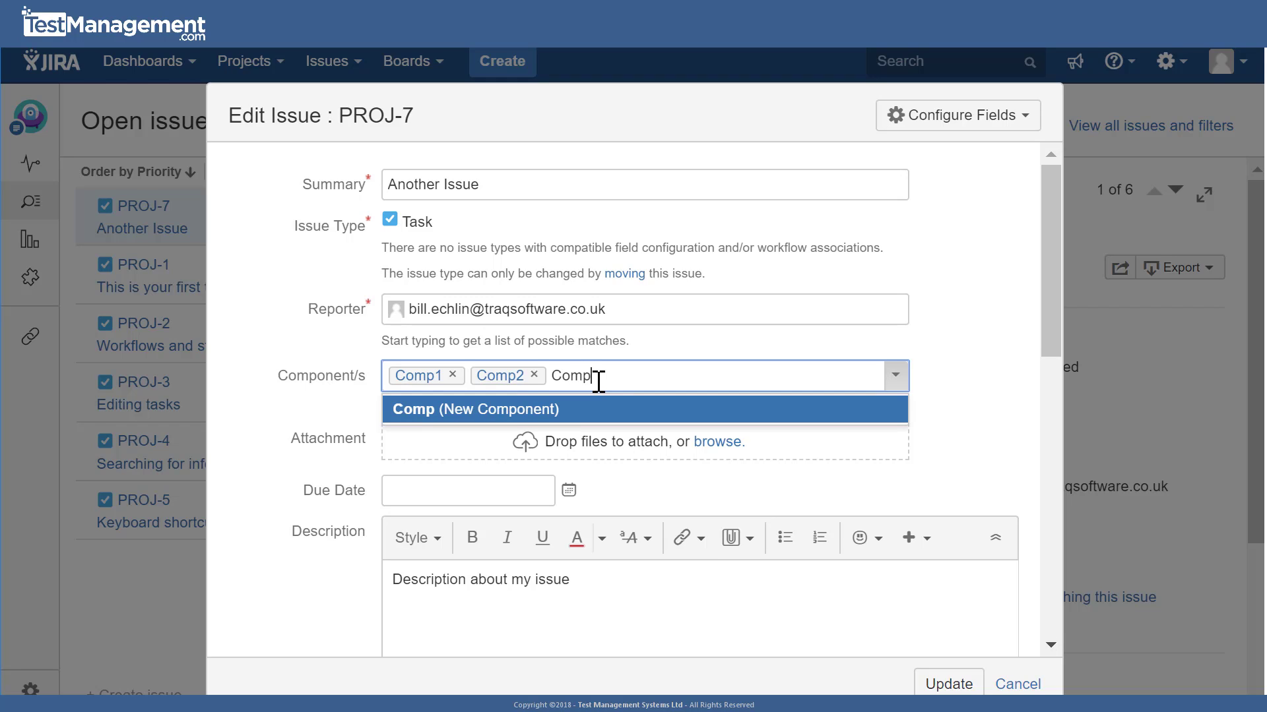
type("3")
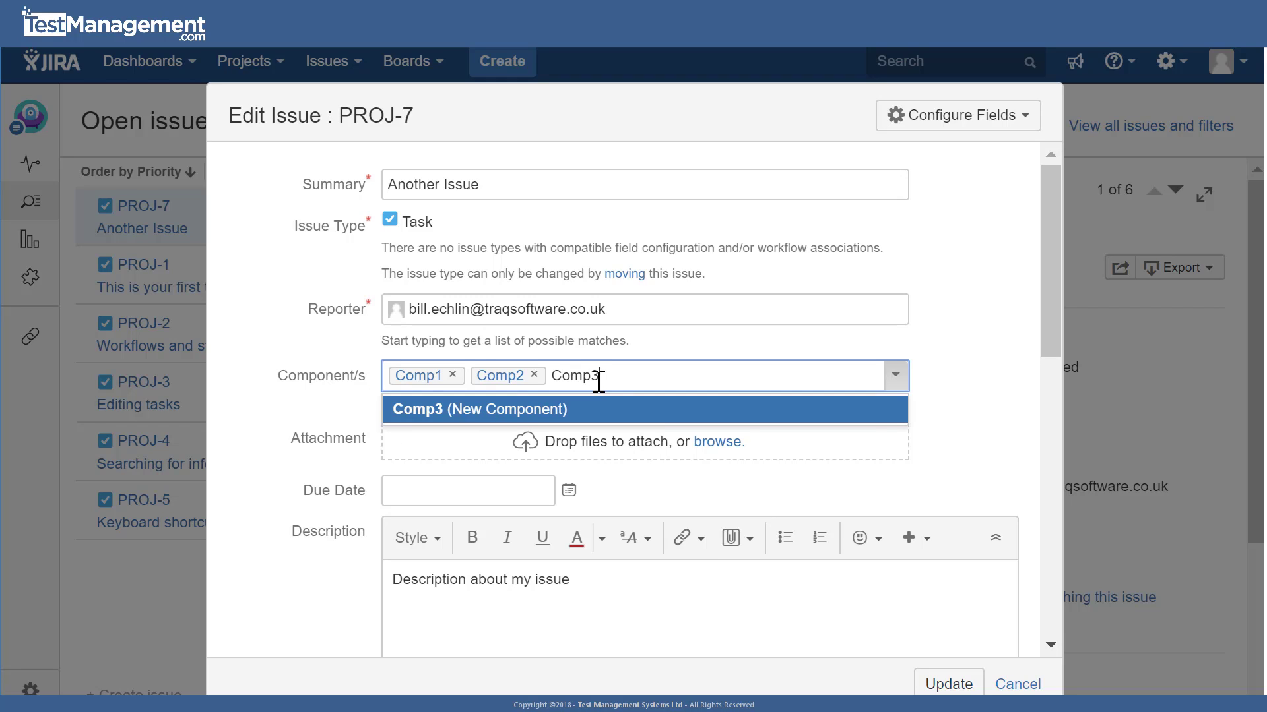
left_click(561, 414)
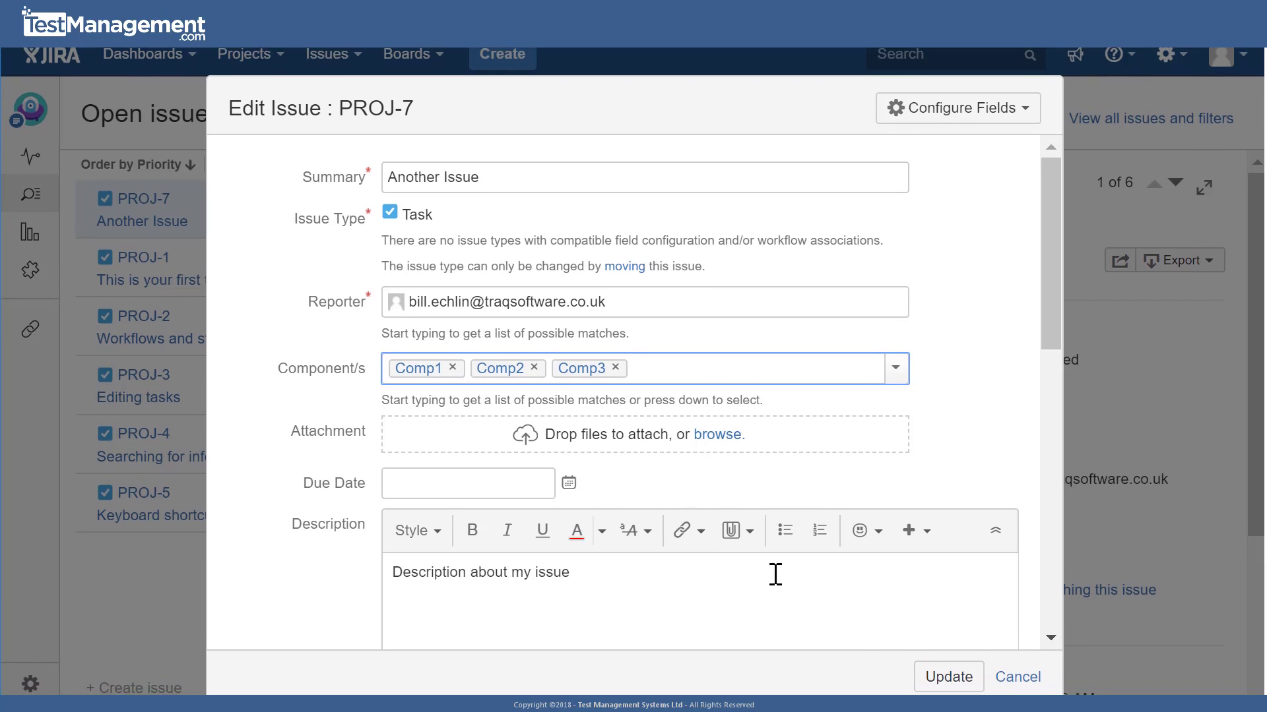
left_click(947, 686)
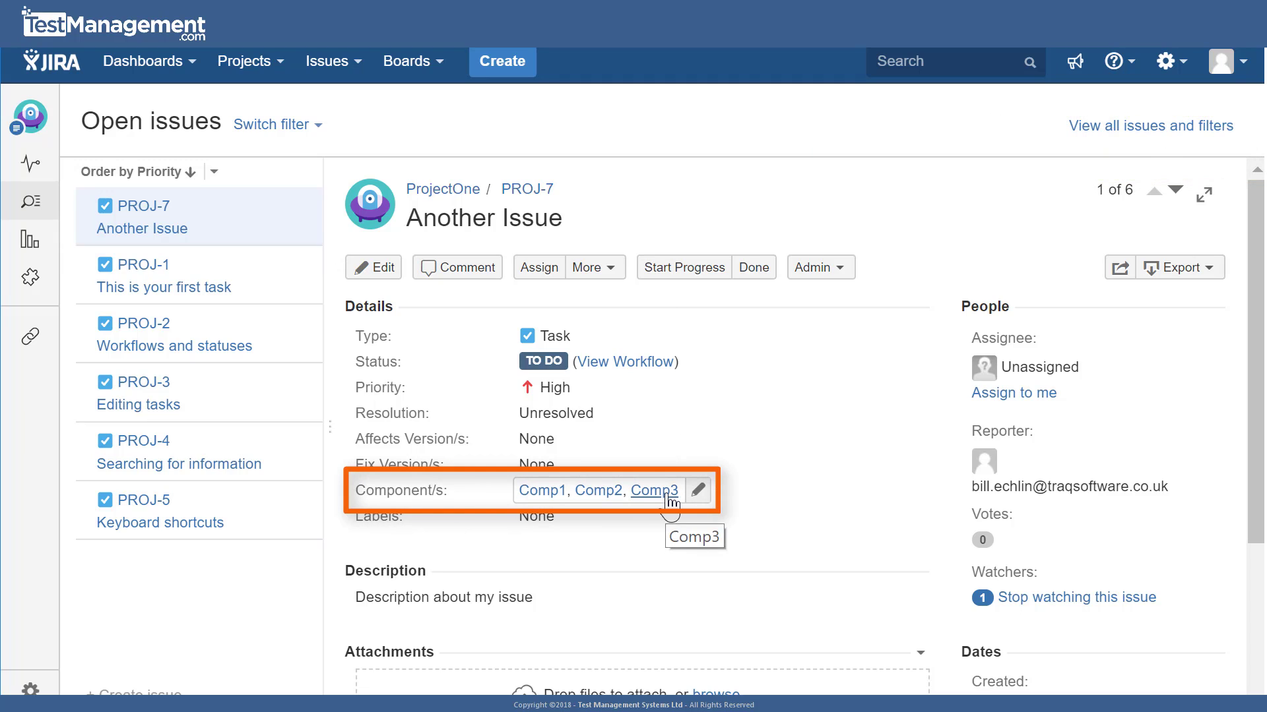
Step: List the issues that use the component Comp1 and return to the project's open issues
left_click(543, 492)
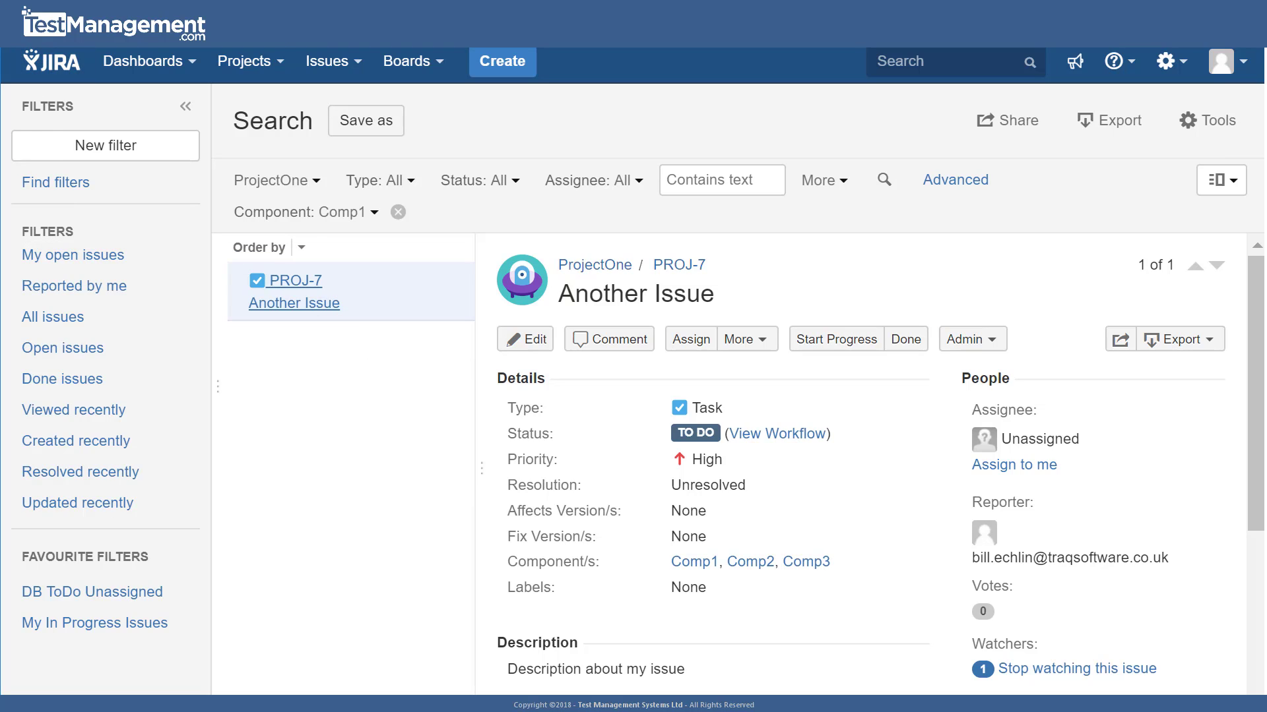
key("alt+Left")
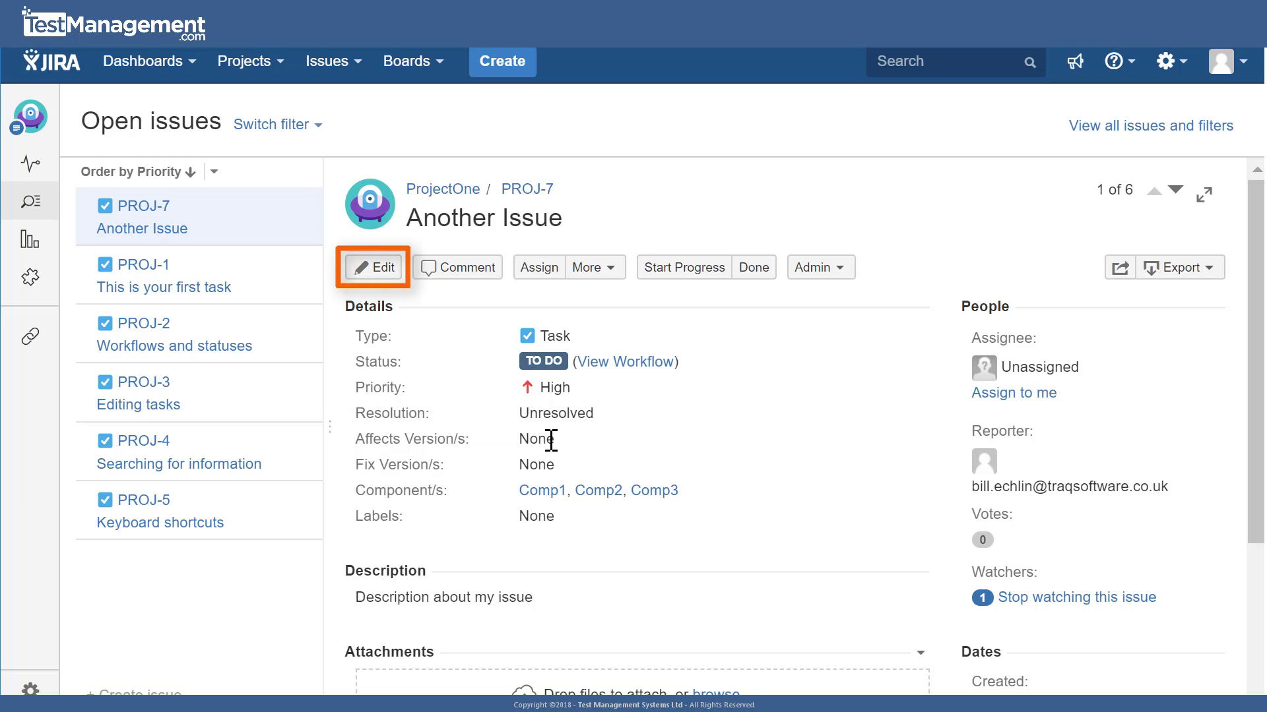
Step: Open PROJ-7 for full editing and look through the form for the version fields
left_click(387, 270)
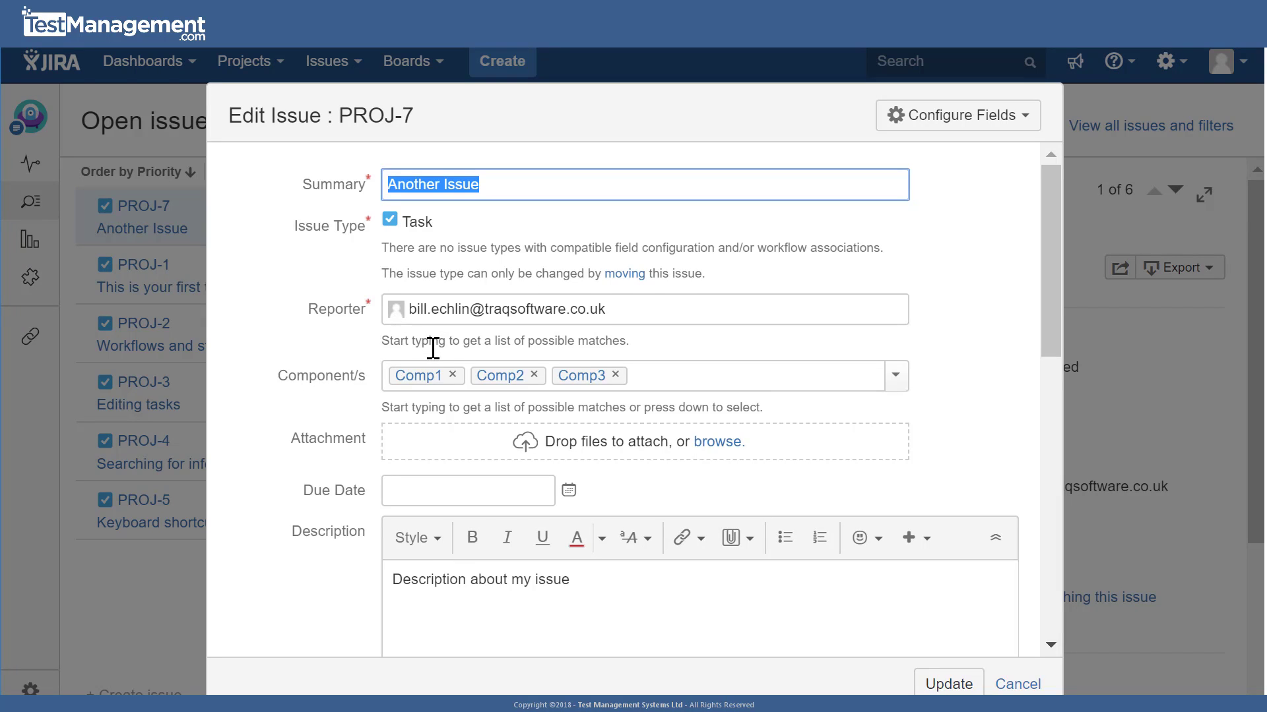
scroll(454, 359, "down", 3)
scroll(454, 360, "down", 8)
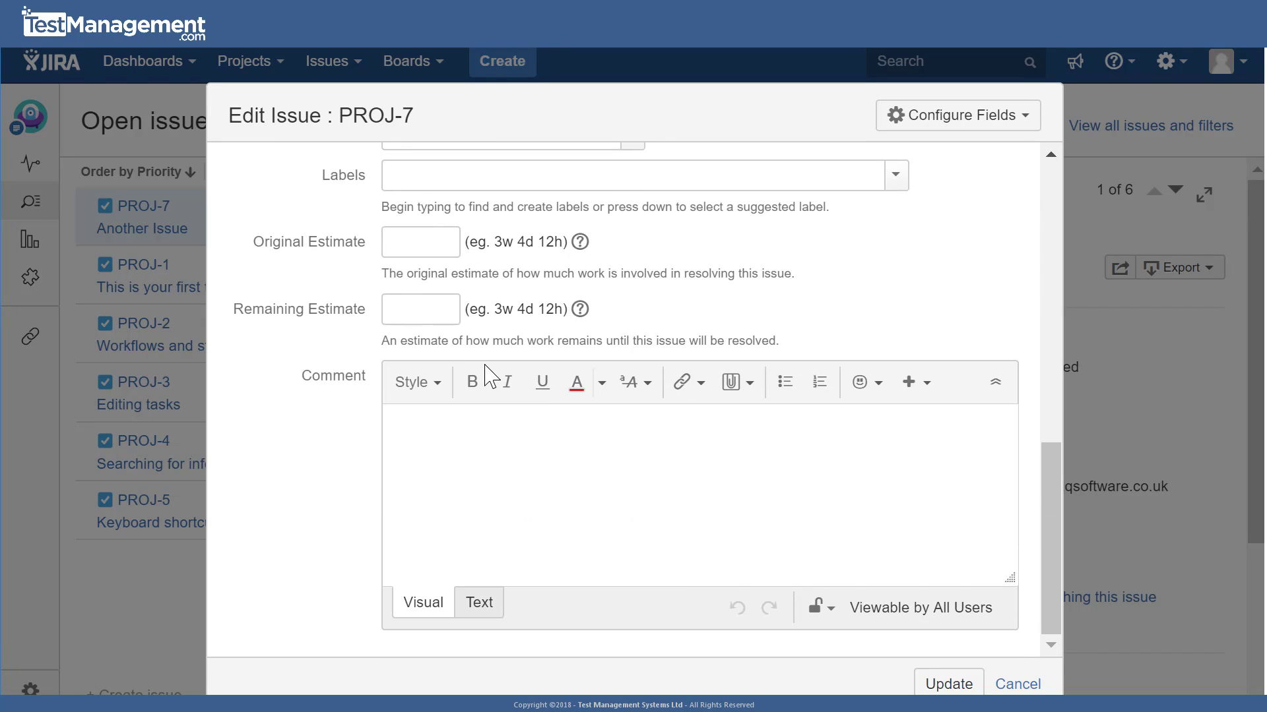
scroll(485, 376, "up", 10)
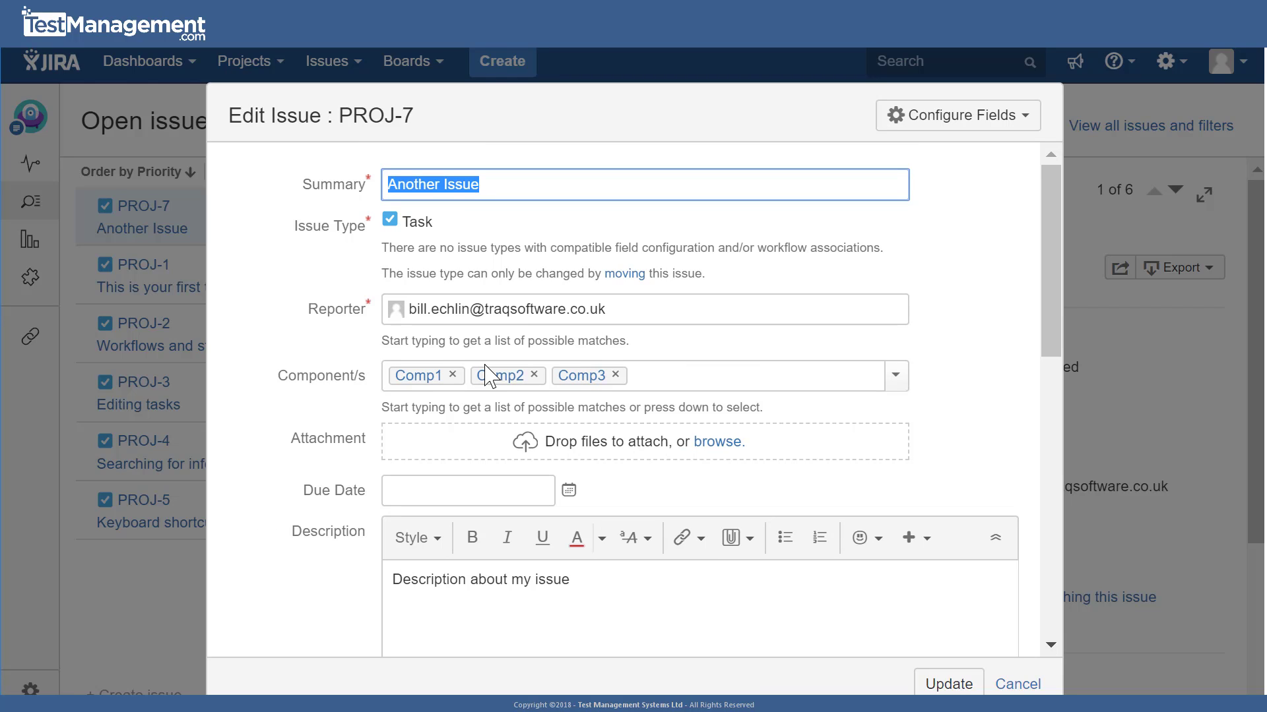
Step: Look up the Affects Version/s field with "Where is my field?" and read the Field Screen details
left_click(1014, 124)
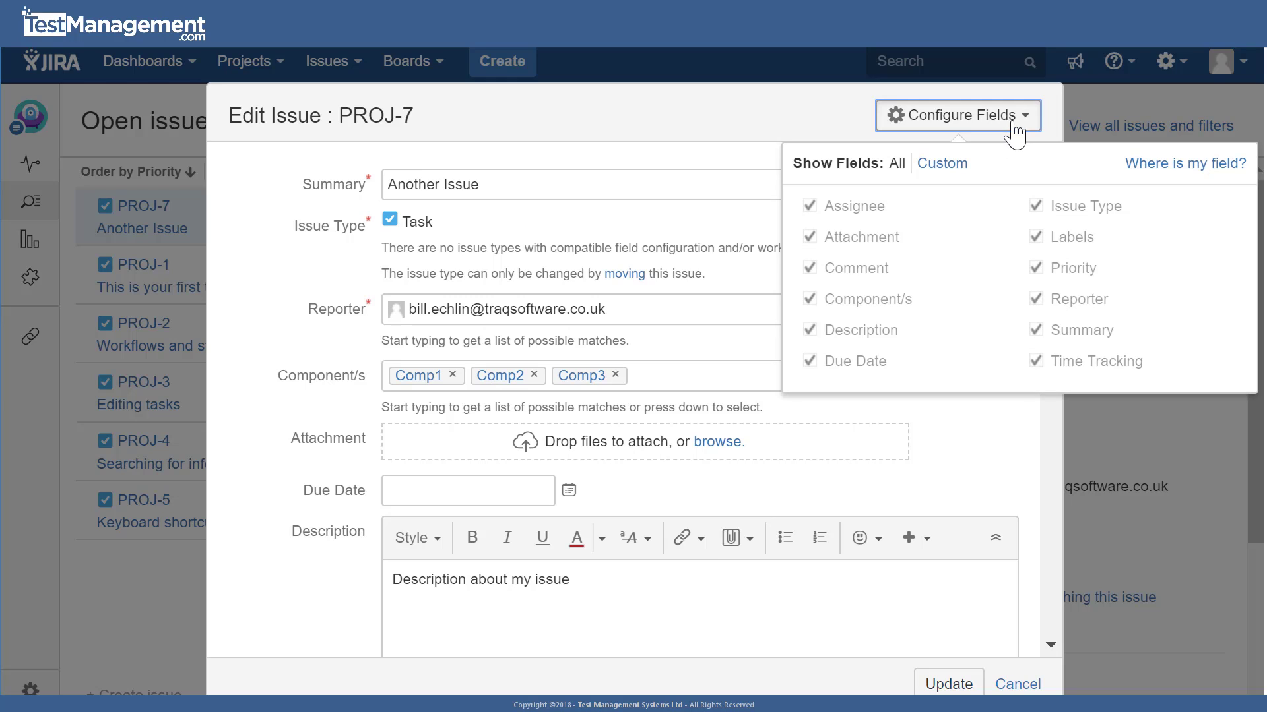
left_click(1192, 165)
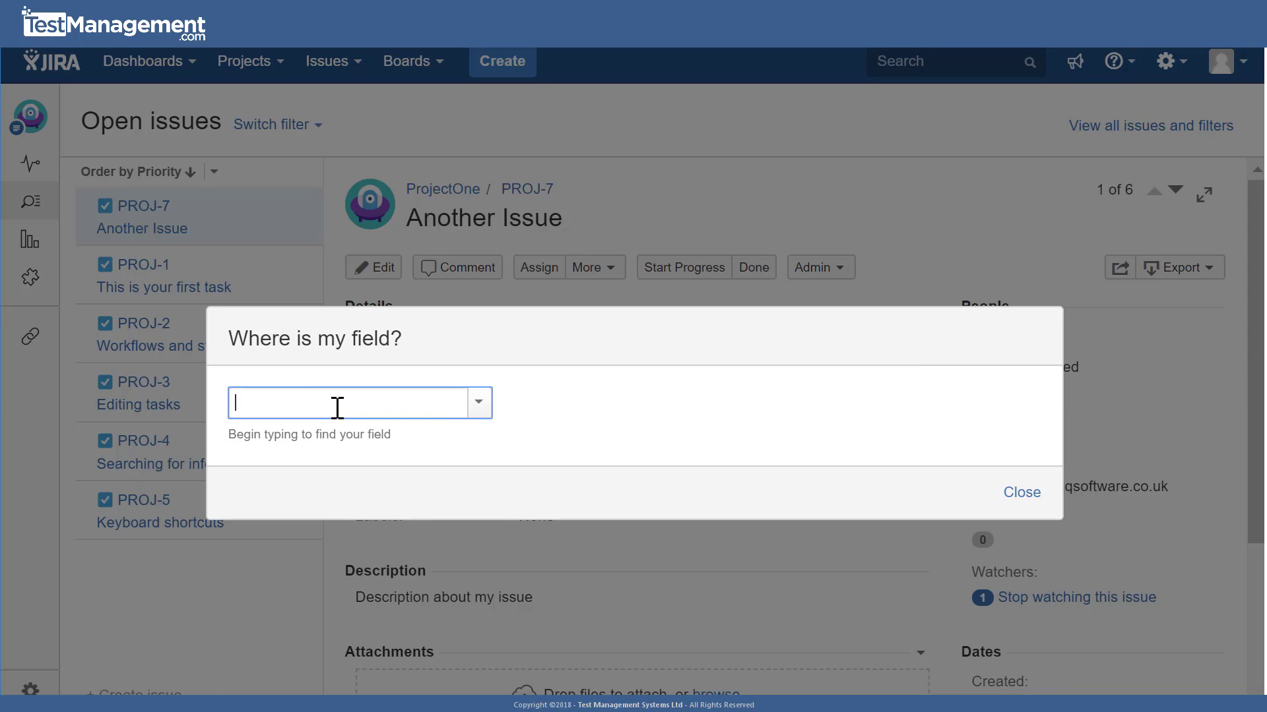
type("Ver")
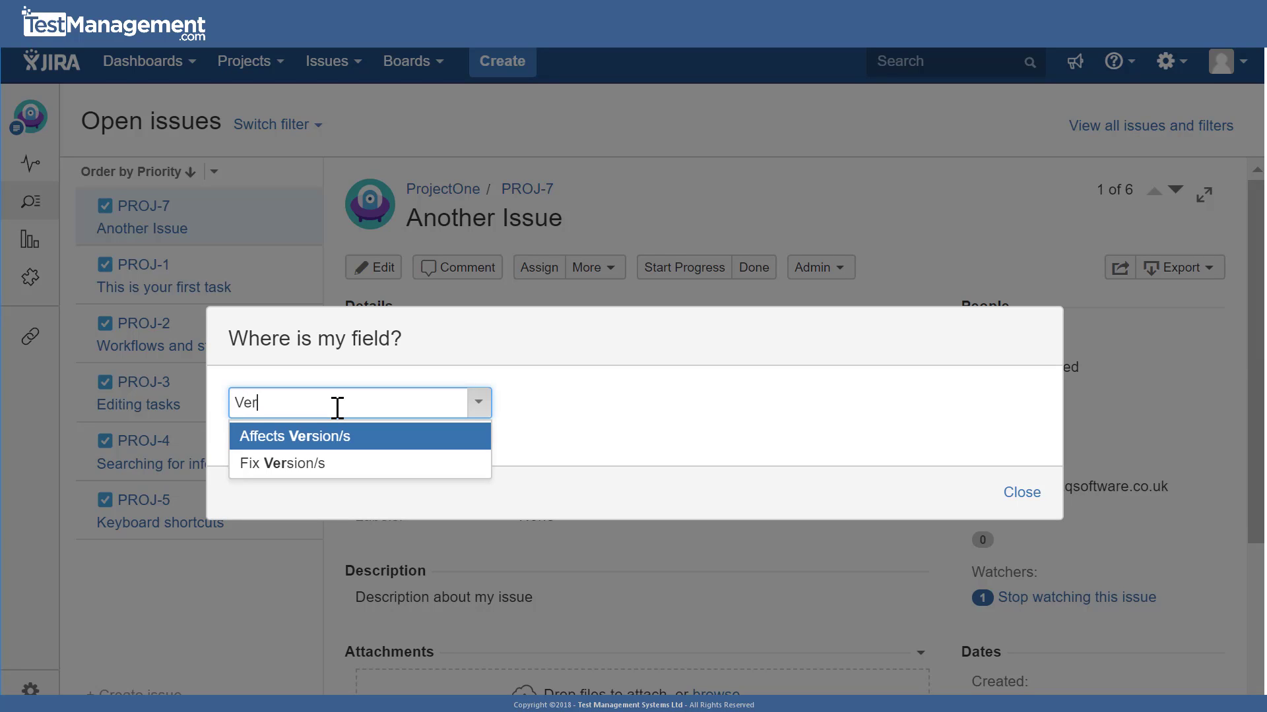
left_click(335, 437)
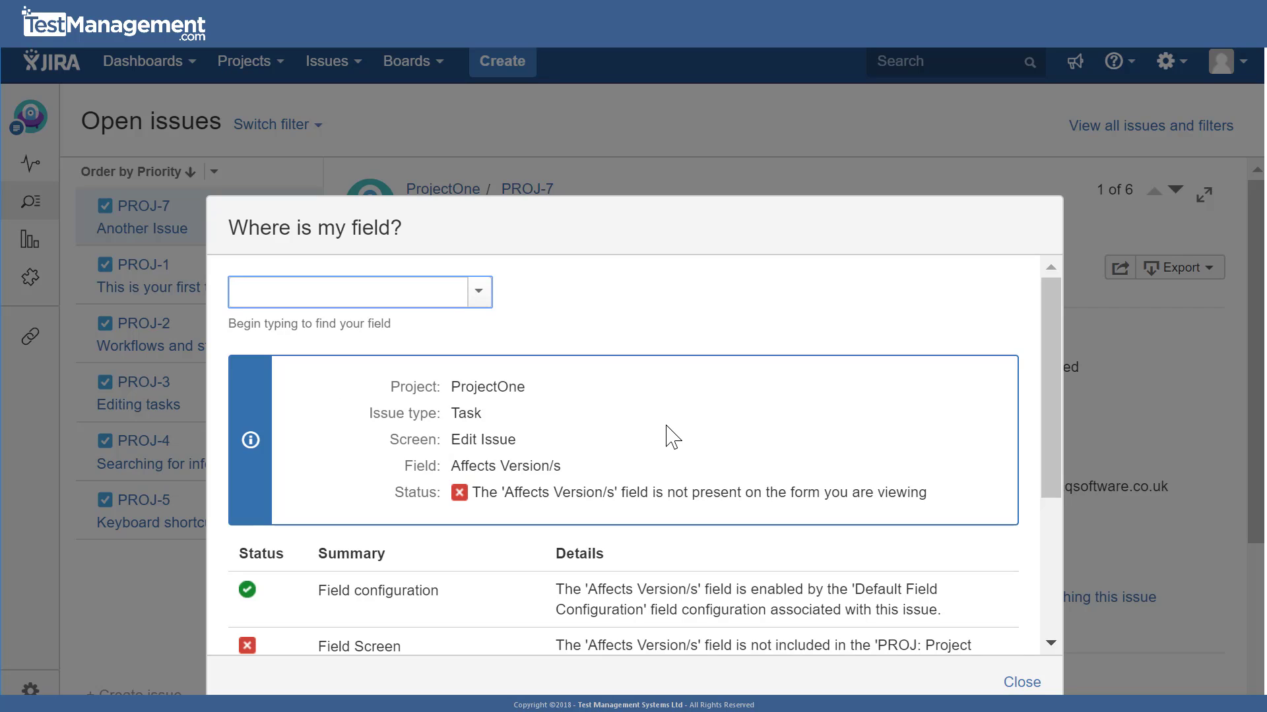
scroll(670, 443, "down", 1)
scroll(671, 443, "down", 3)
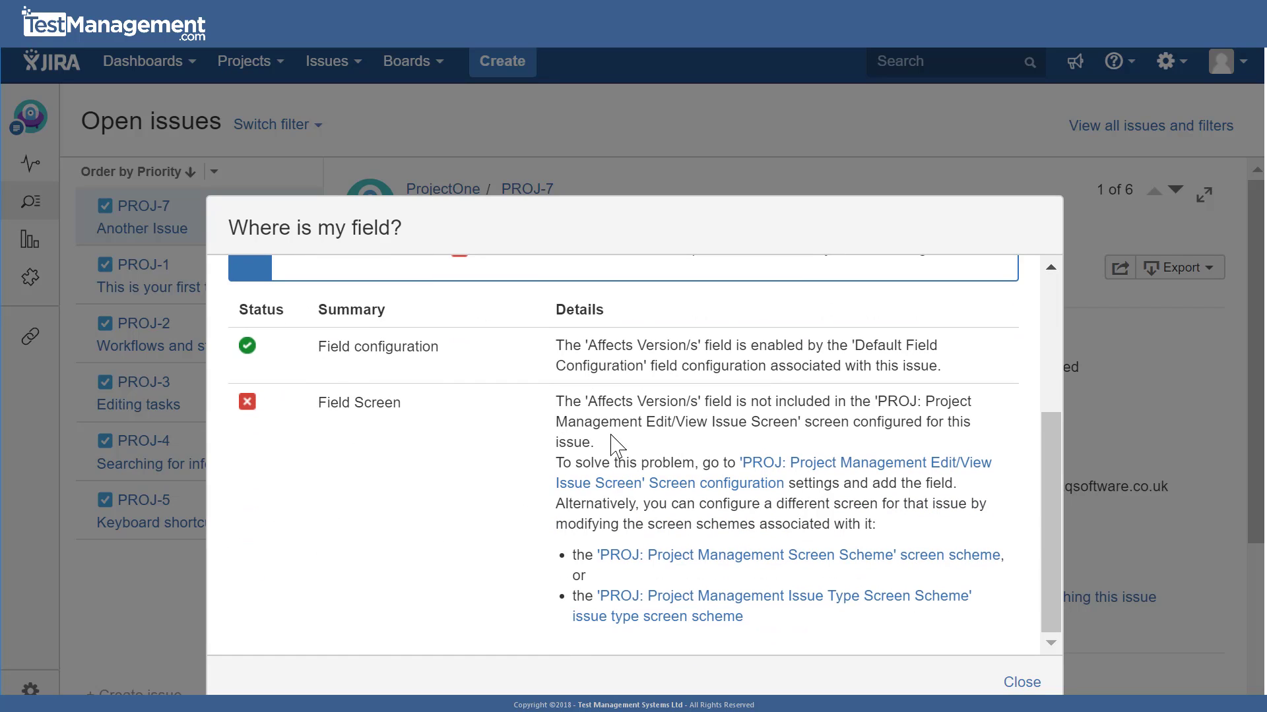
left_click_drag(555, 463, 678, 462)
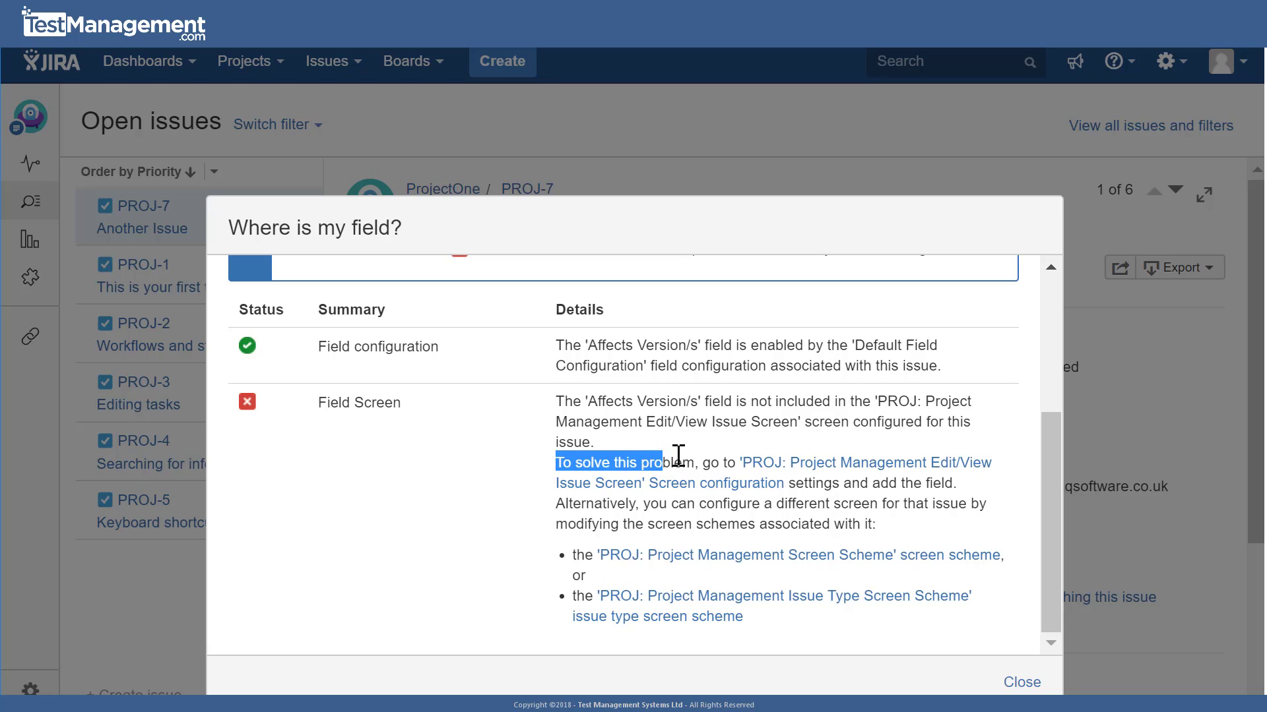
Step: Open the 'PROJ: Project Management Edit/View Issue Screen' configuration, entering the account password to confirm administrator access
left_click(795, 470)
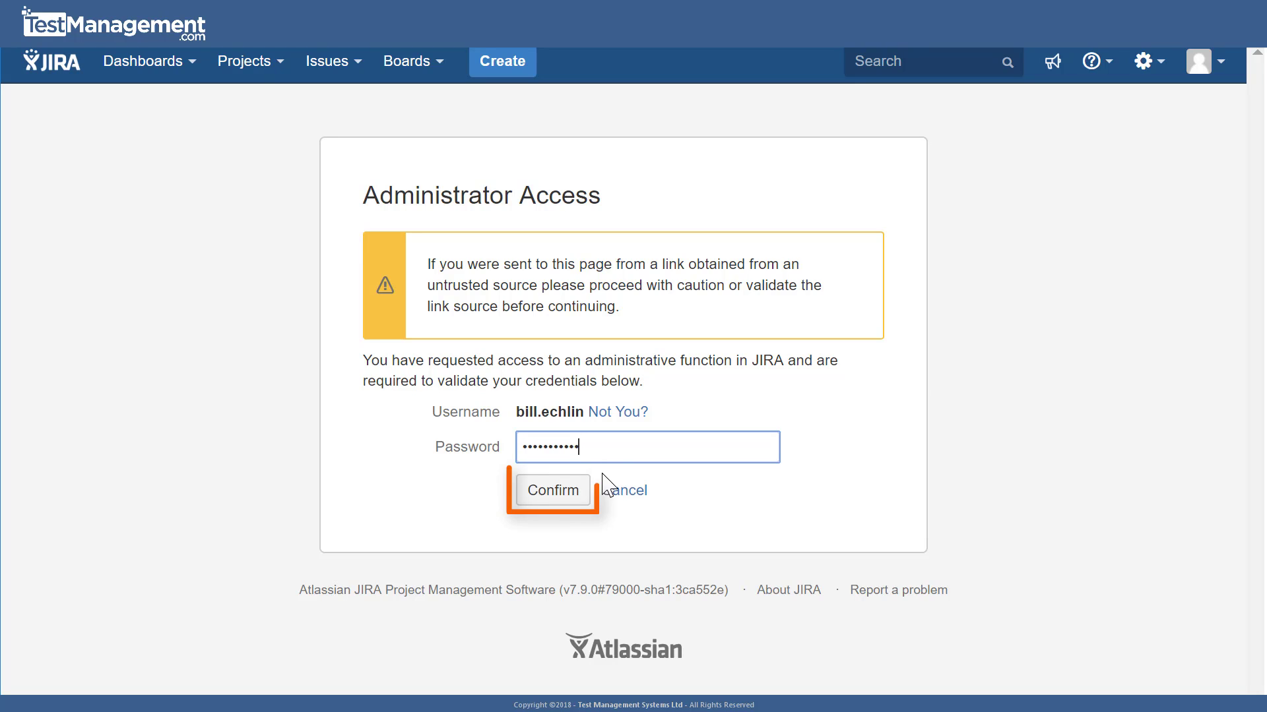
left_click(563, 496)
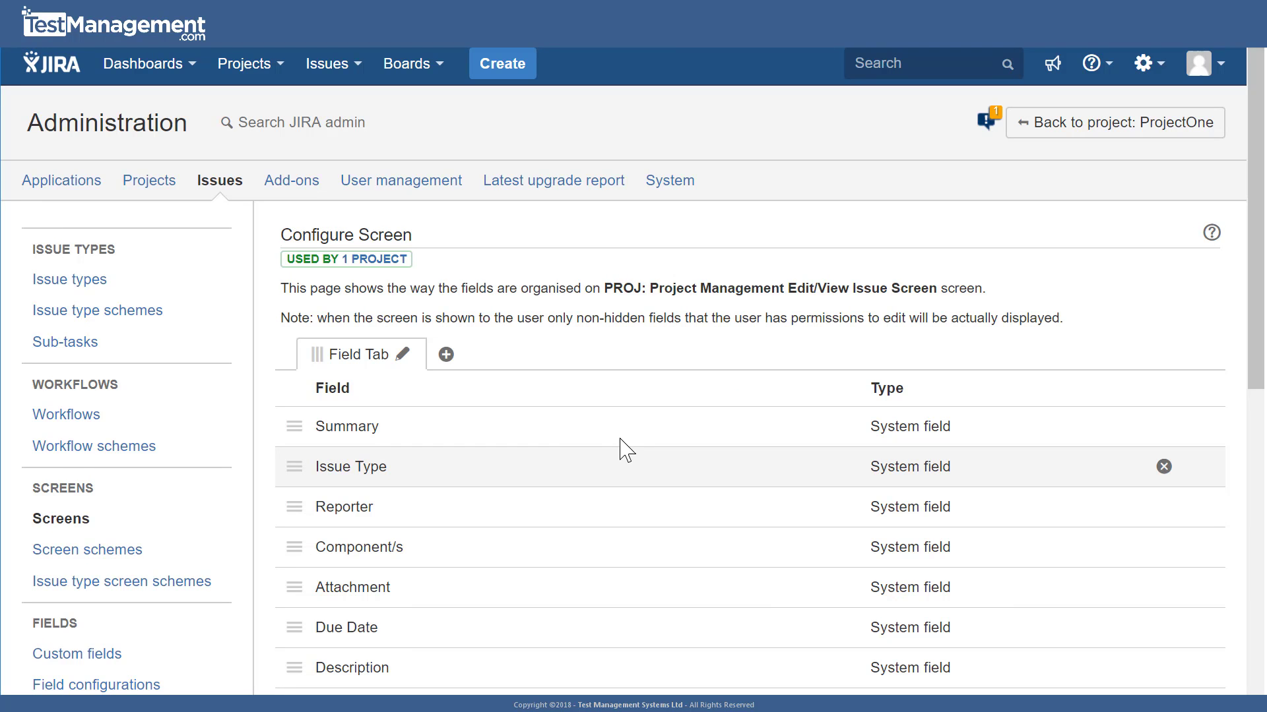
Step: Add the Affects Version/s field to the Edit/View Issue Screen's field list
scroll(626, 450, "down", 5)
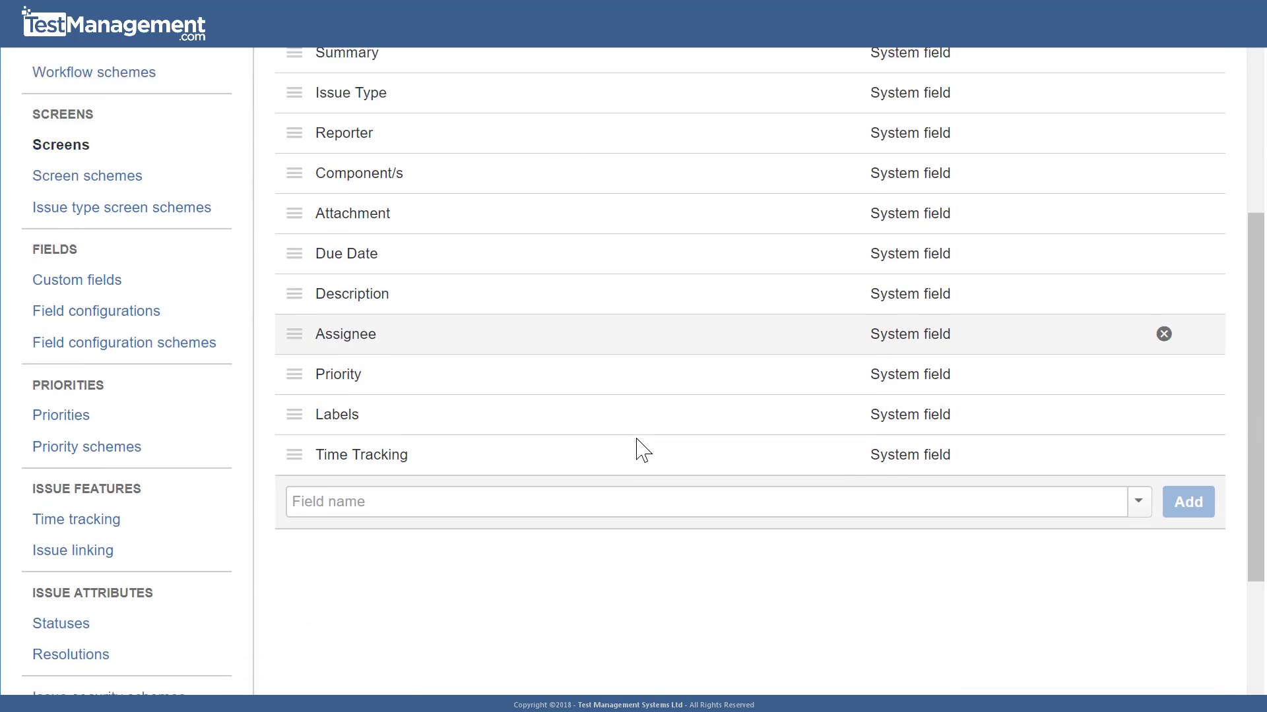
left_click(644, 483)
type("Ver")
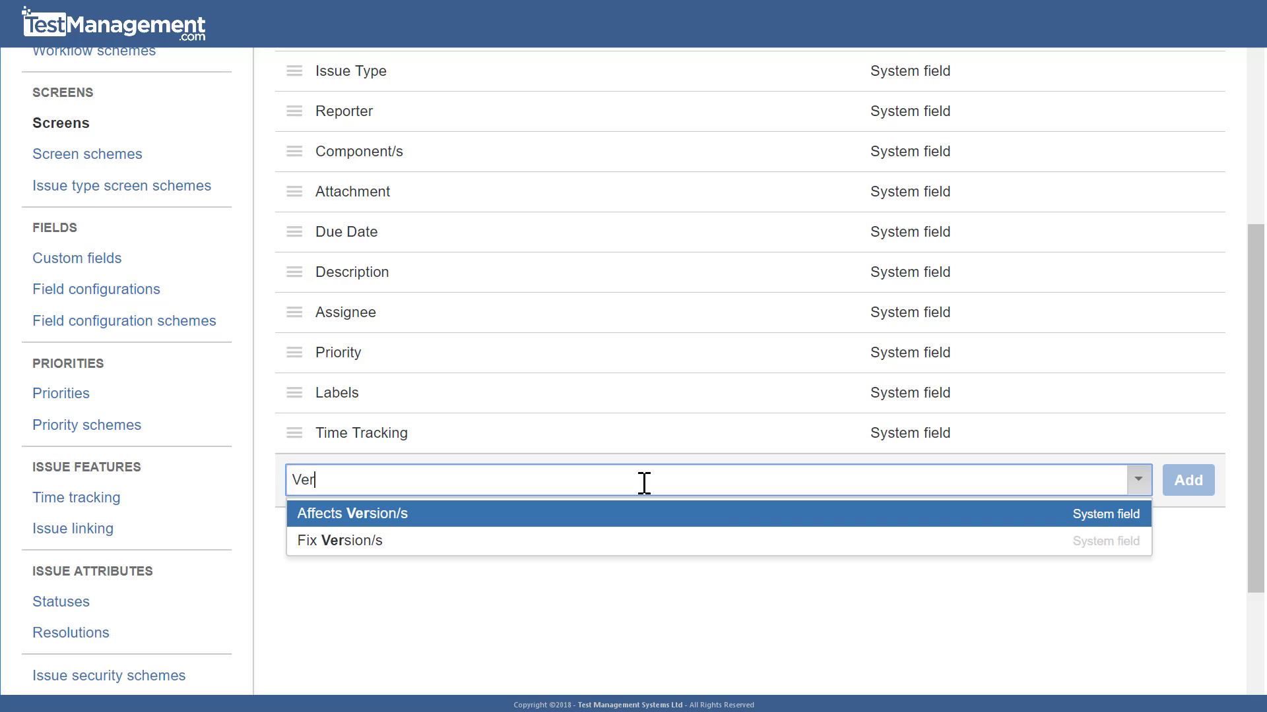
left_click(621, 514)
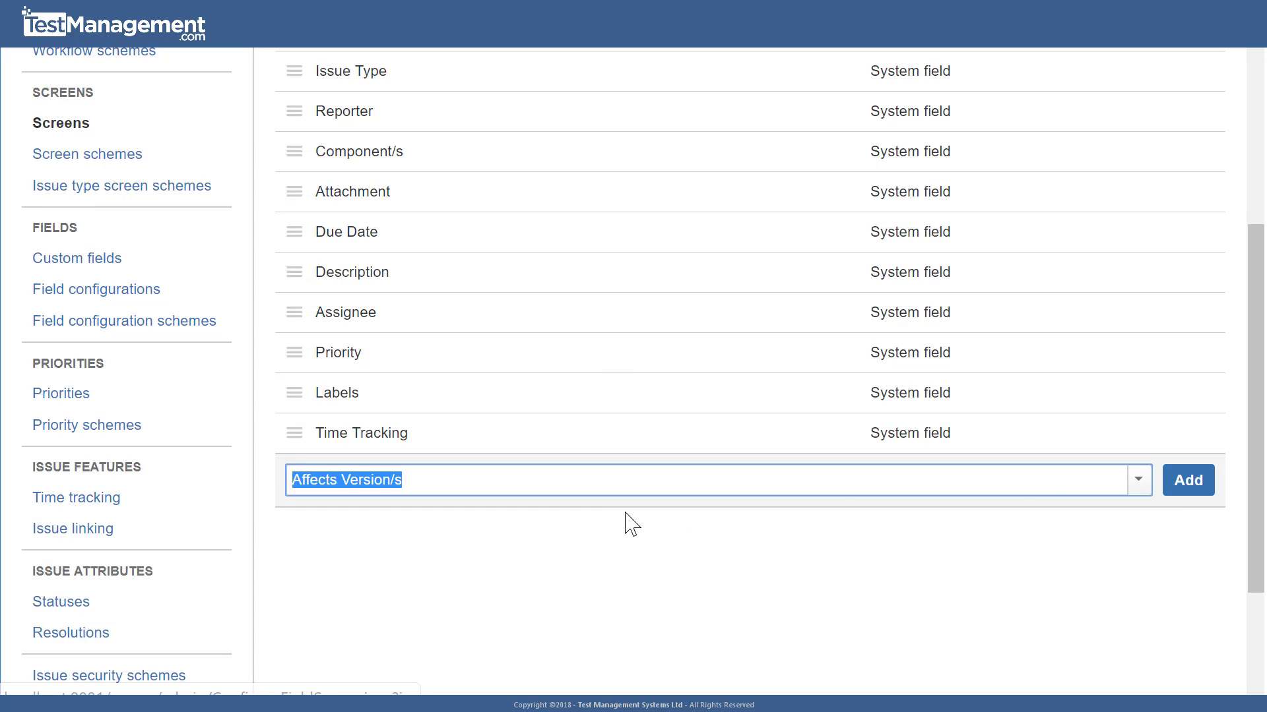
left_click(1183, 481)
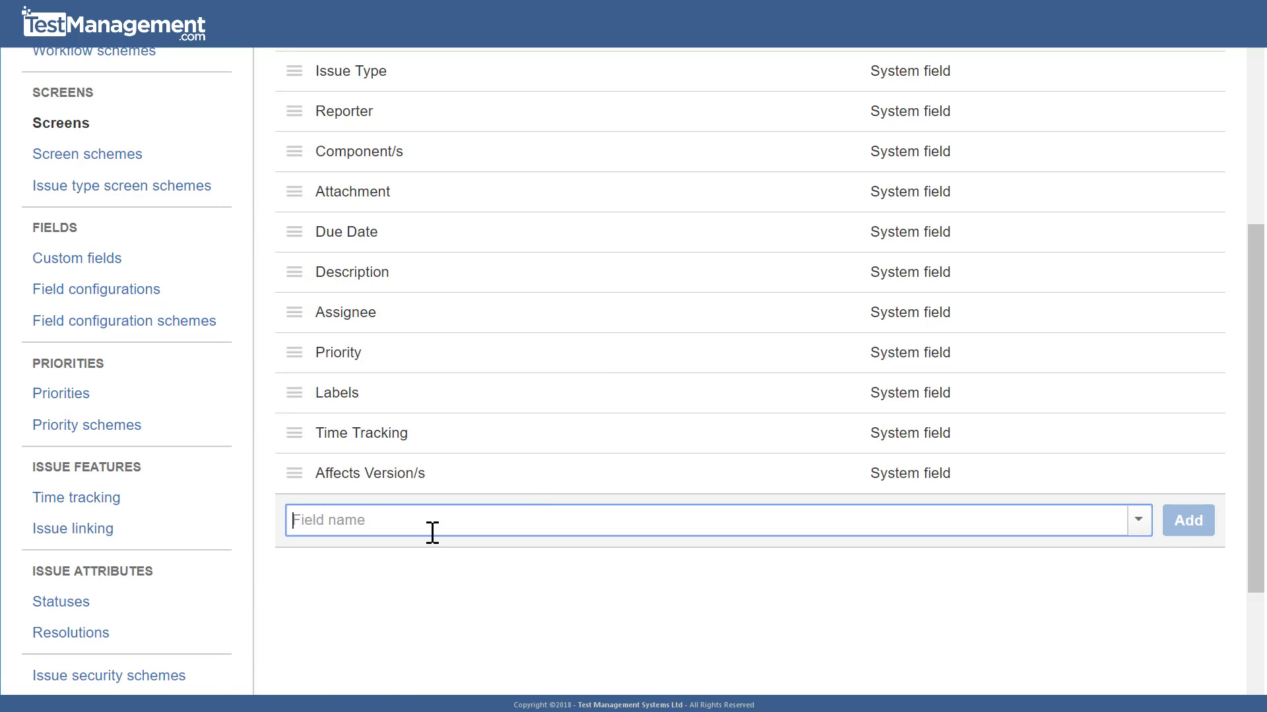
Step: Add the Fix Version/s field to the Edit/View Issue Screen's field list
left_click(446, 513)
type("ver")
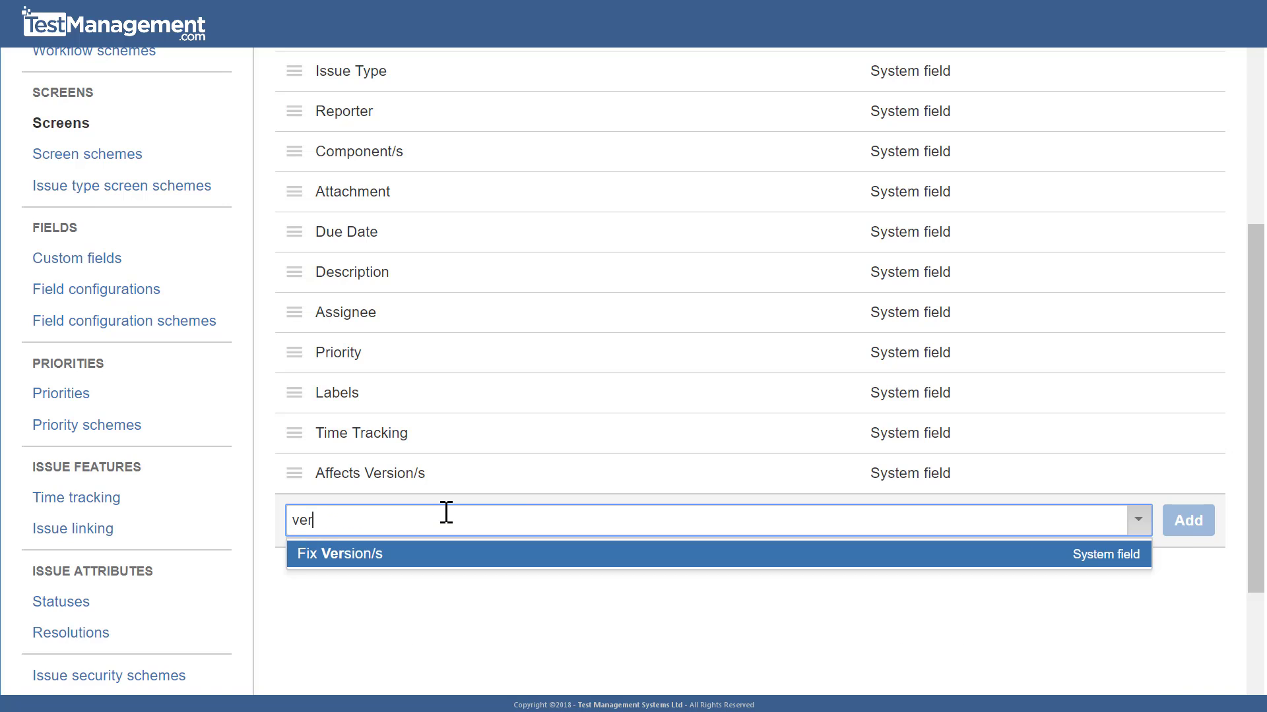
left_click(509, 557)
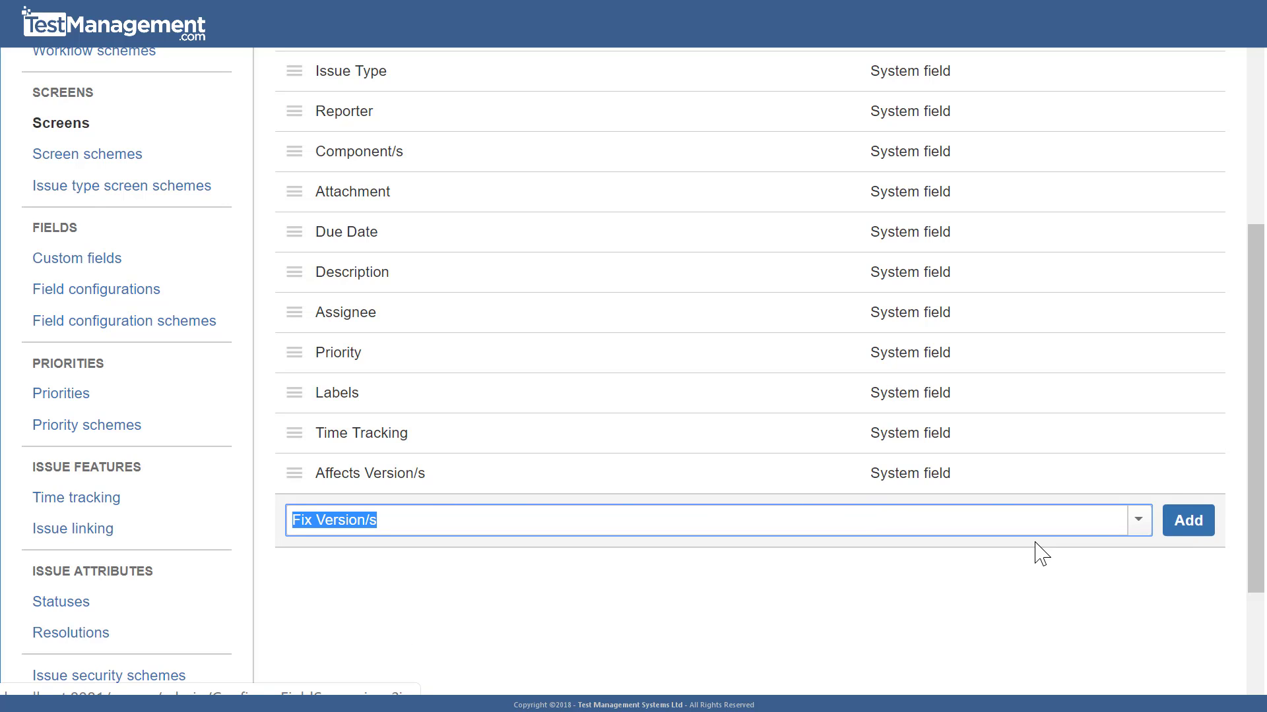
left_click(1191, 523)
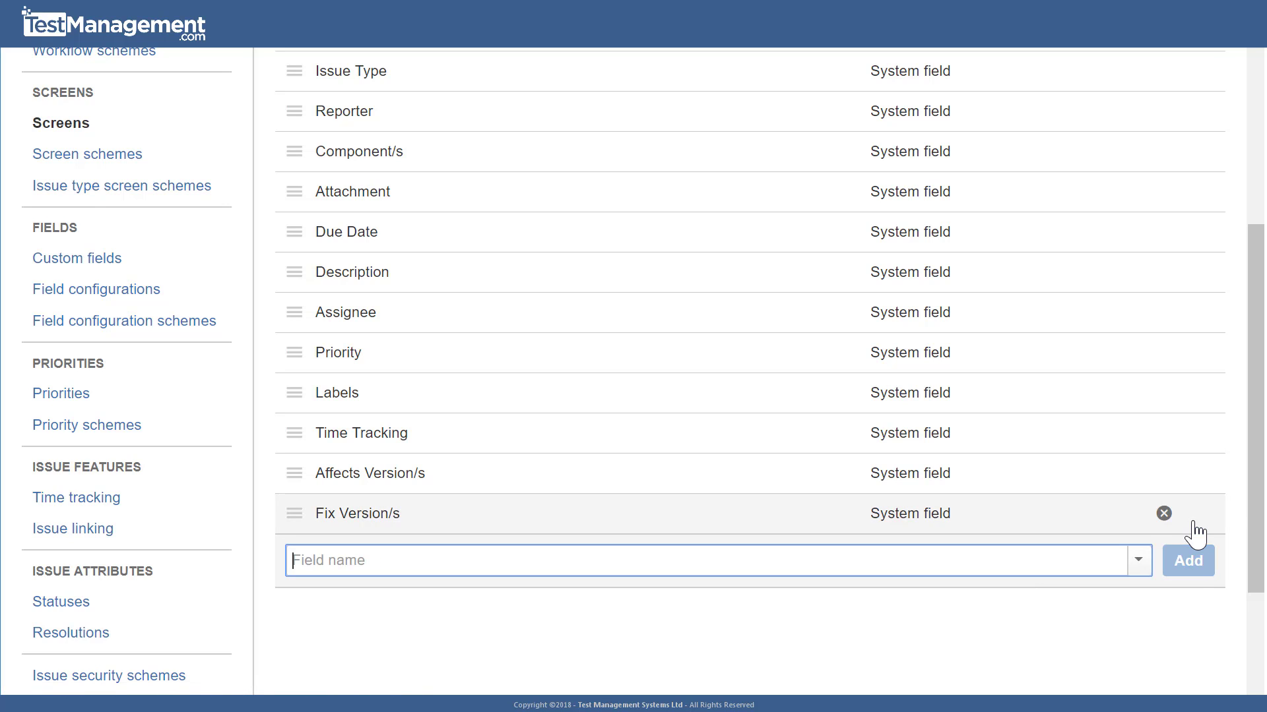
Step: Return to PROJ-7, close the field lookup and leave the issue's edit form without updating
scroll(1199, 533, "up", 3)
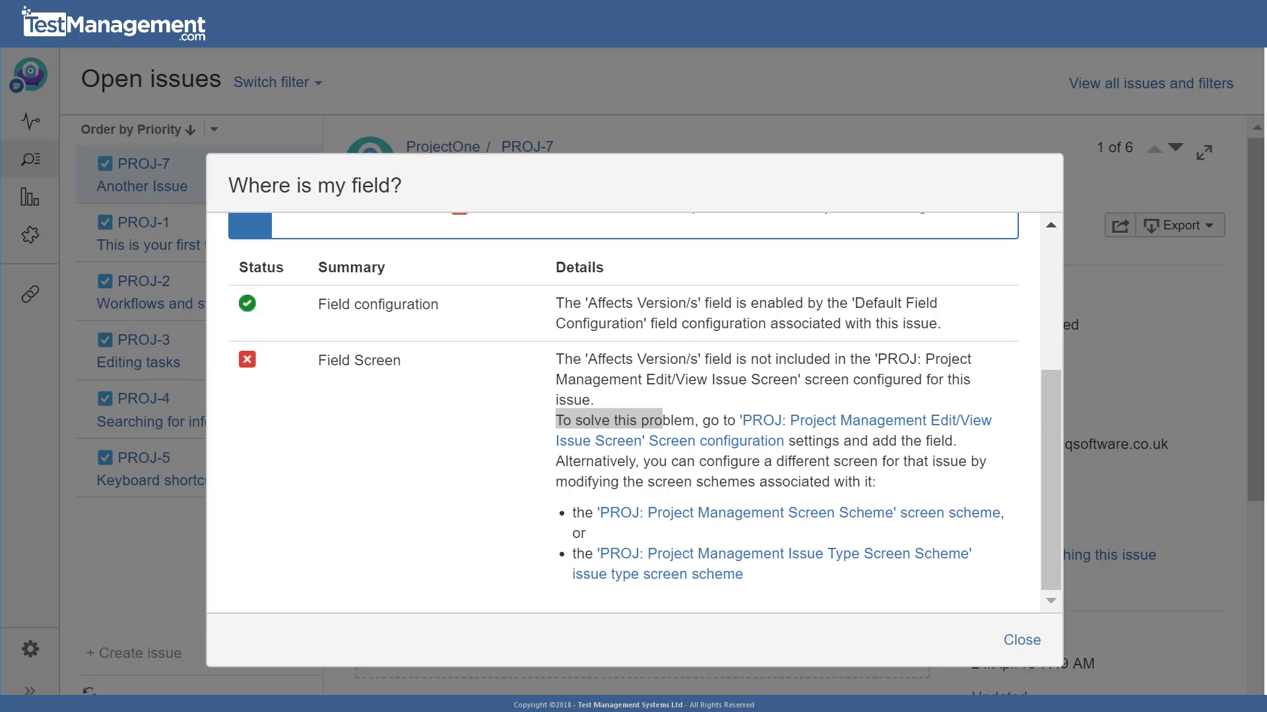
left_click(1027, 646)
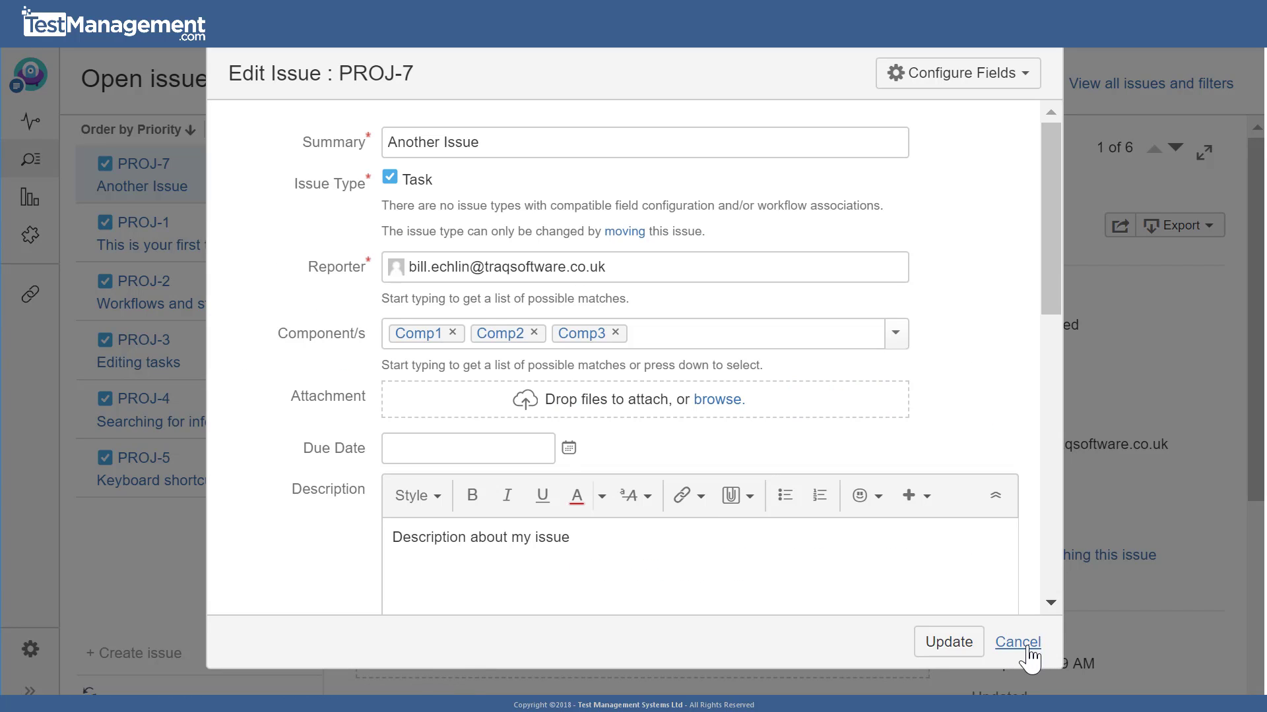
key("Escape")
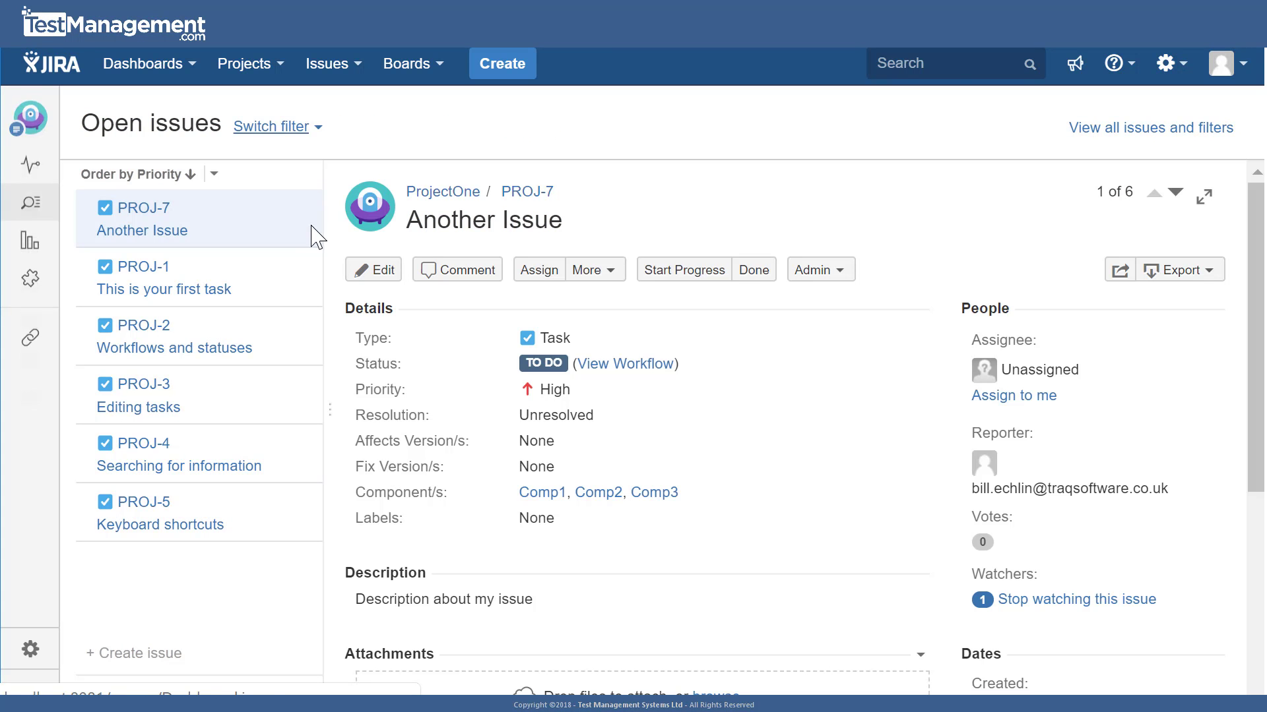
Step: Edit PROJ-7, set Affects Version/s to Version1 and update the issue
left_click(375, 272)
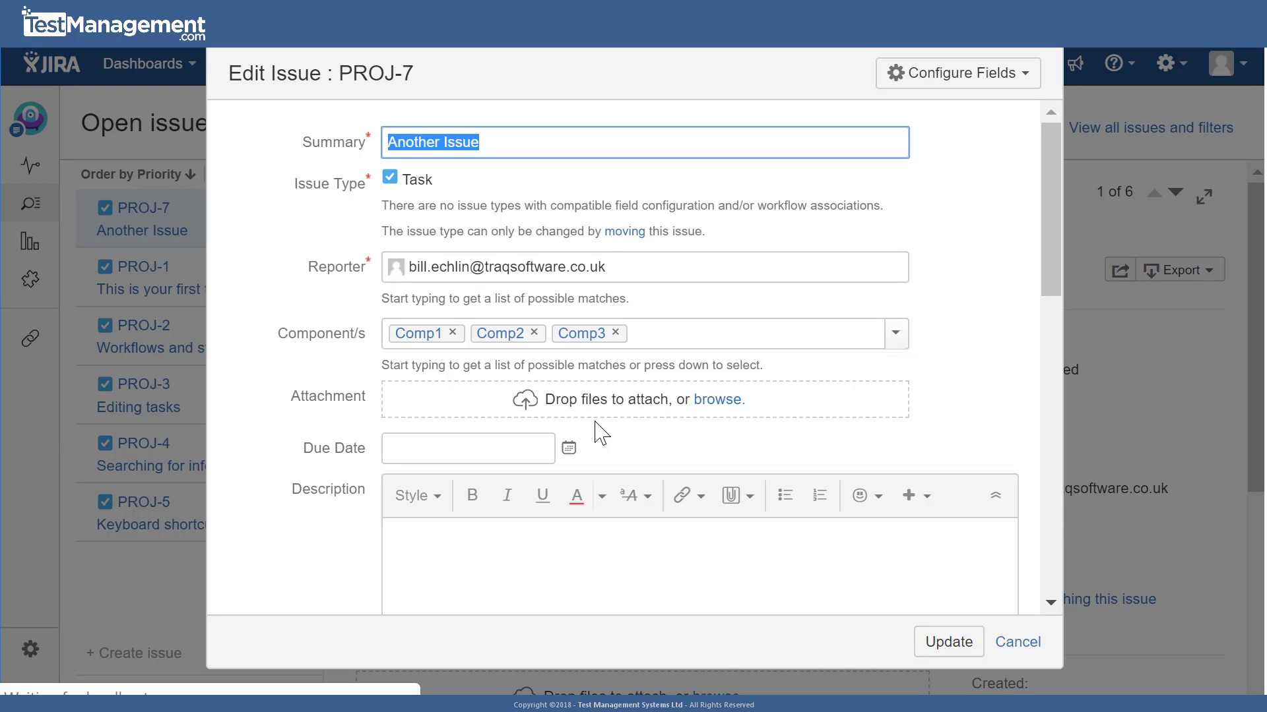
scroll(814, 424, "down", 10)
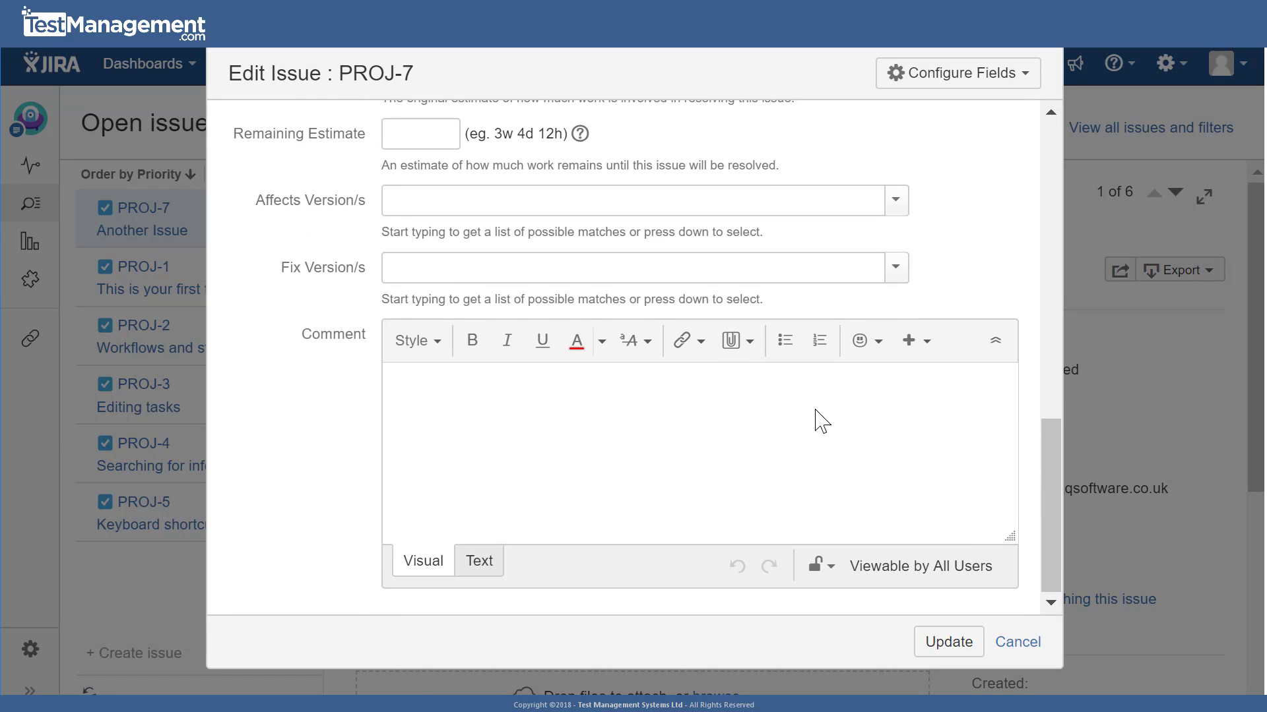
left_click(509, 203)
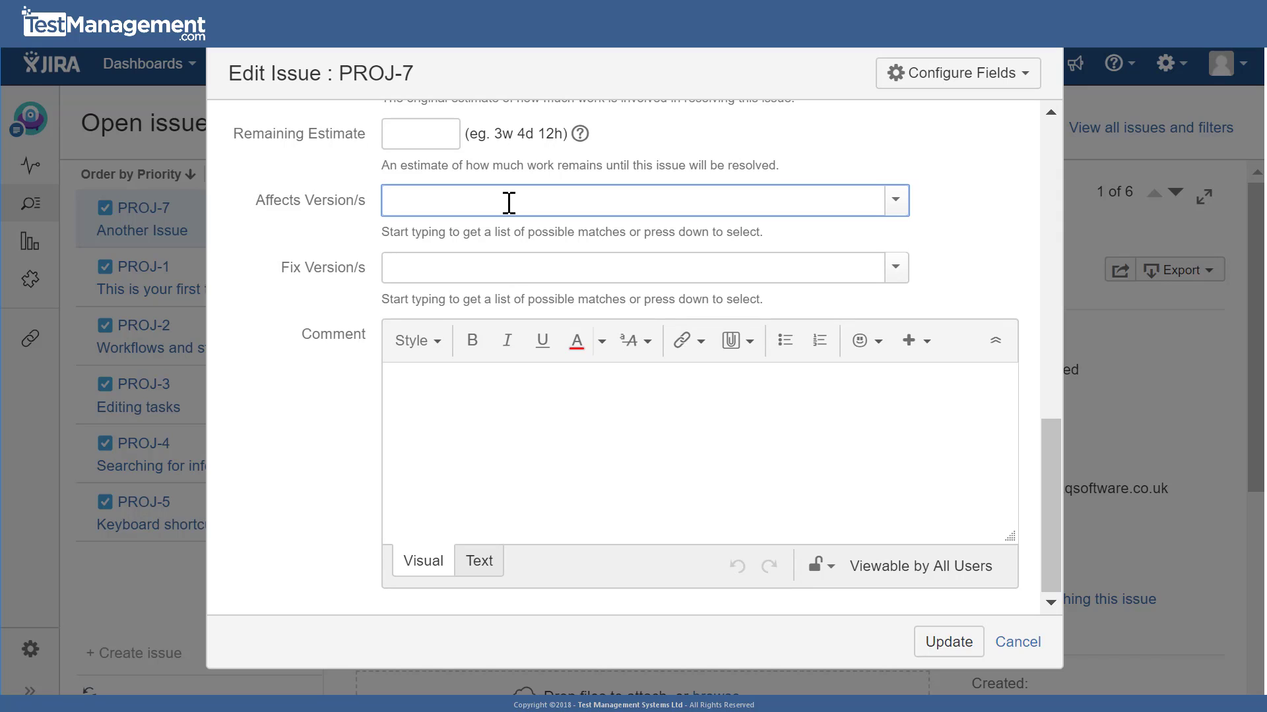
type("Ver")
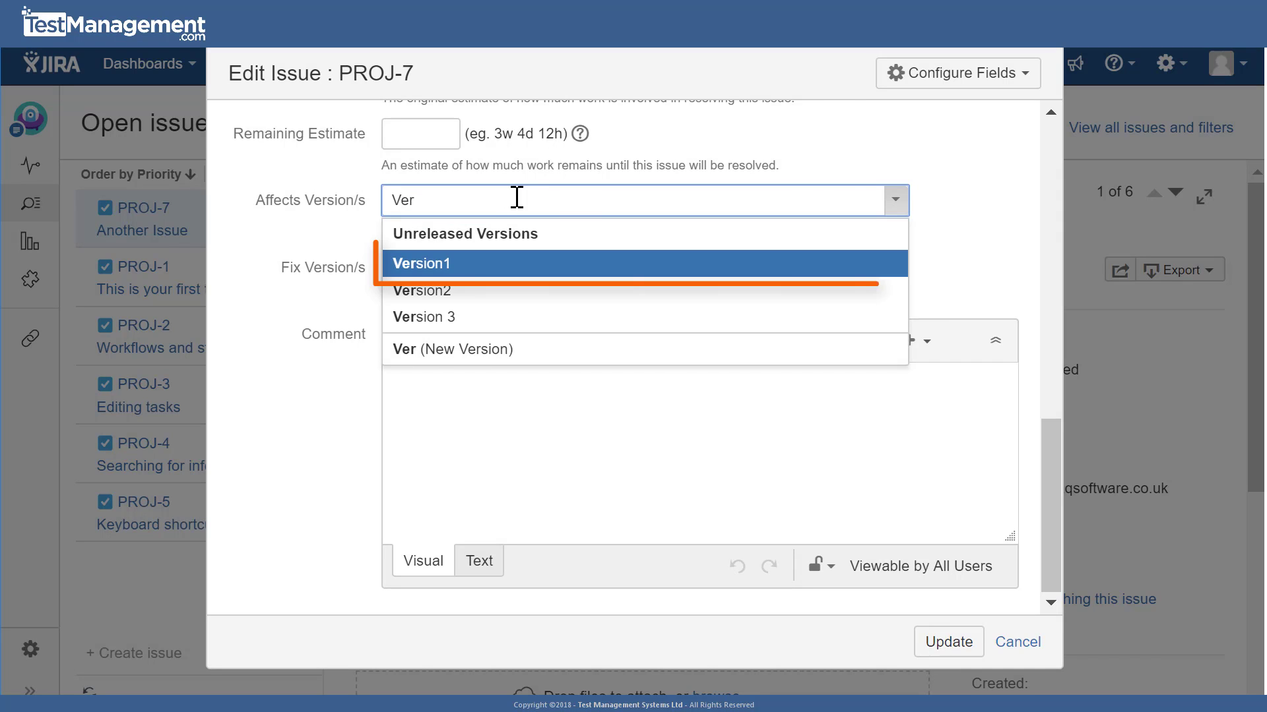
left_click(466, 271)
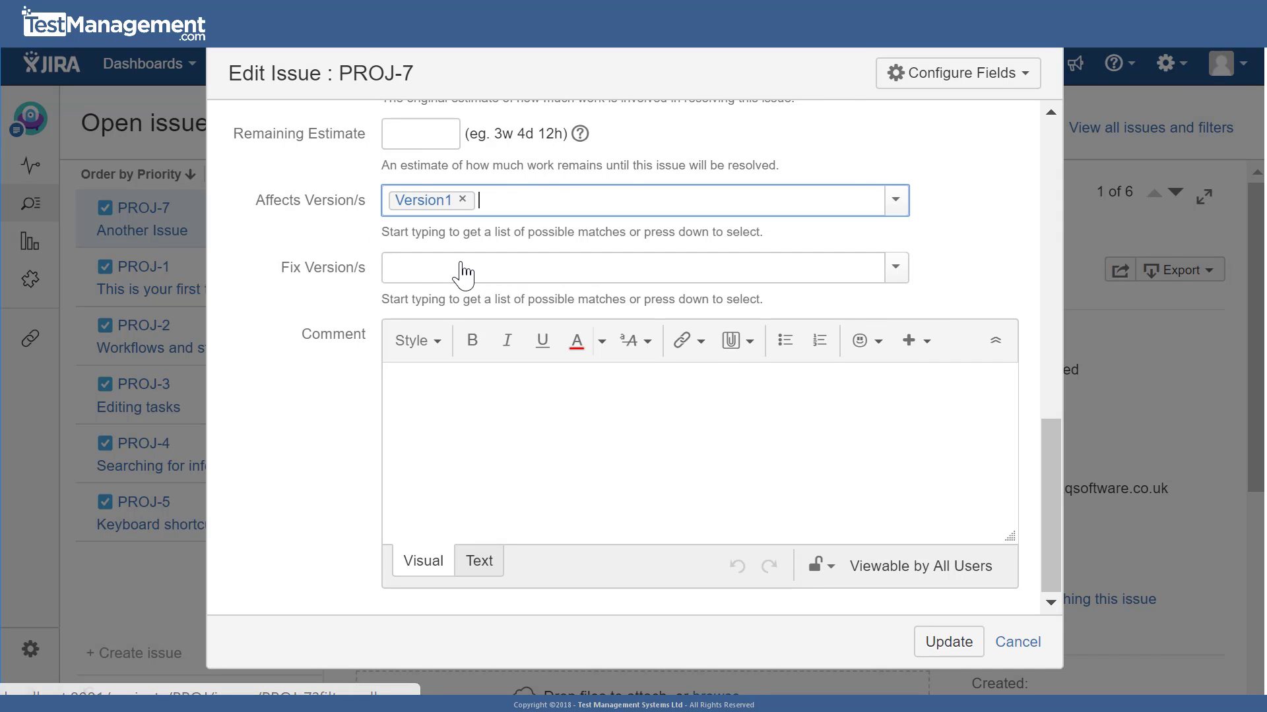
left_click(956, 643)
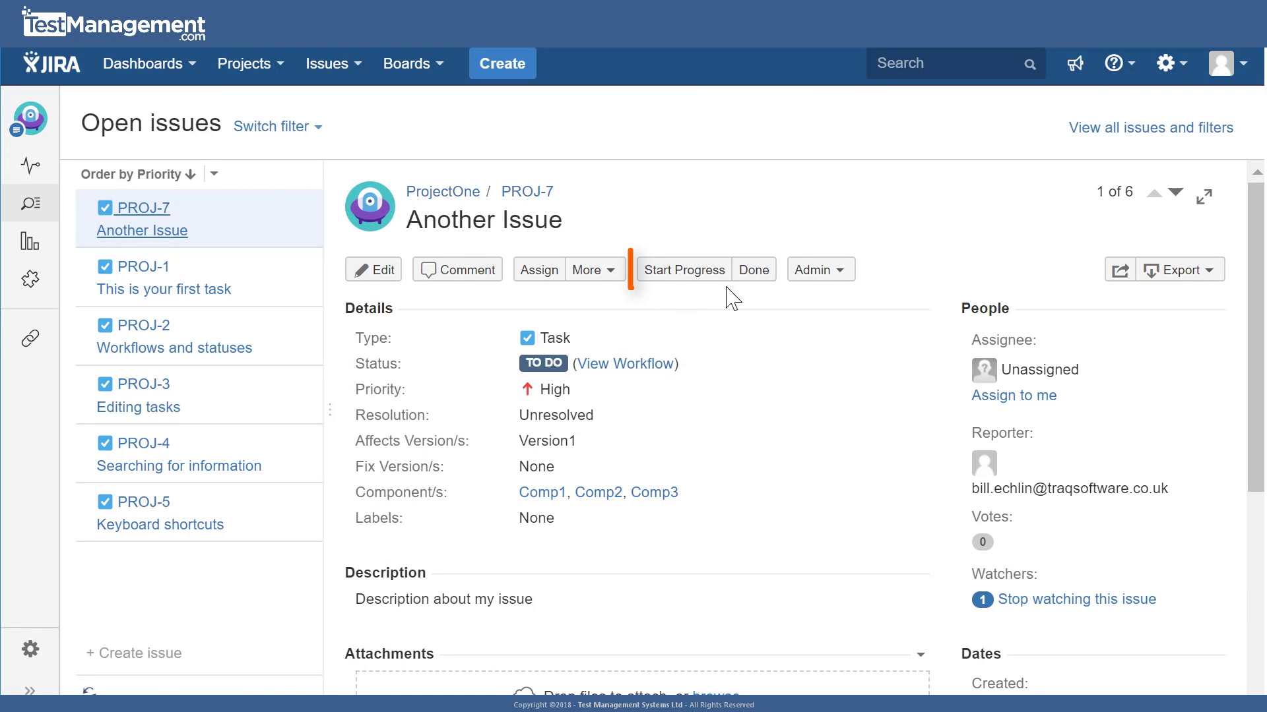
Step: Start progress on PROJ-7 and mark the issue as Done
left_click(673, 269)
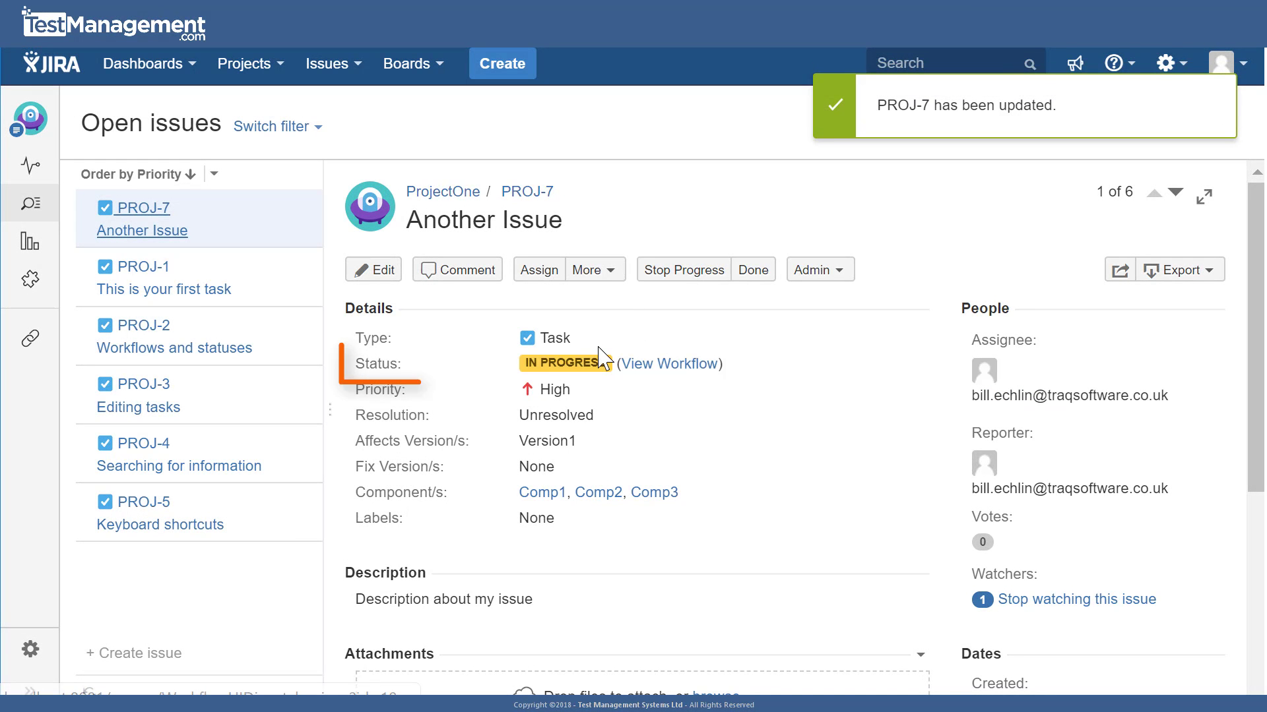
left_click(753, 271)
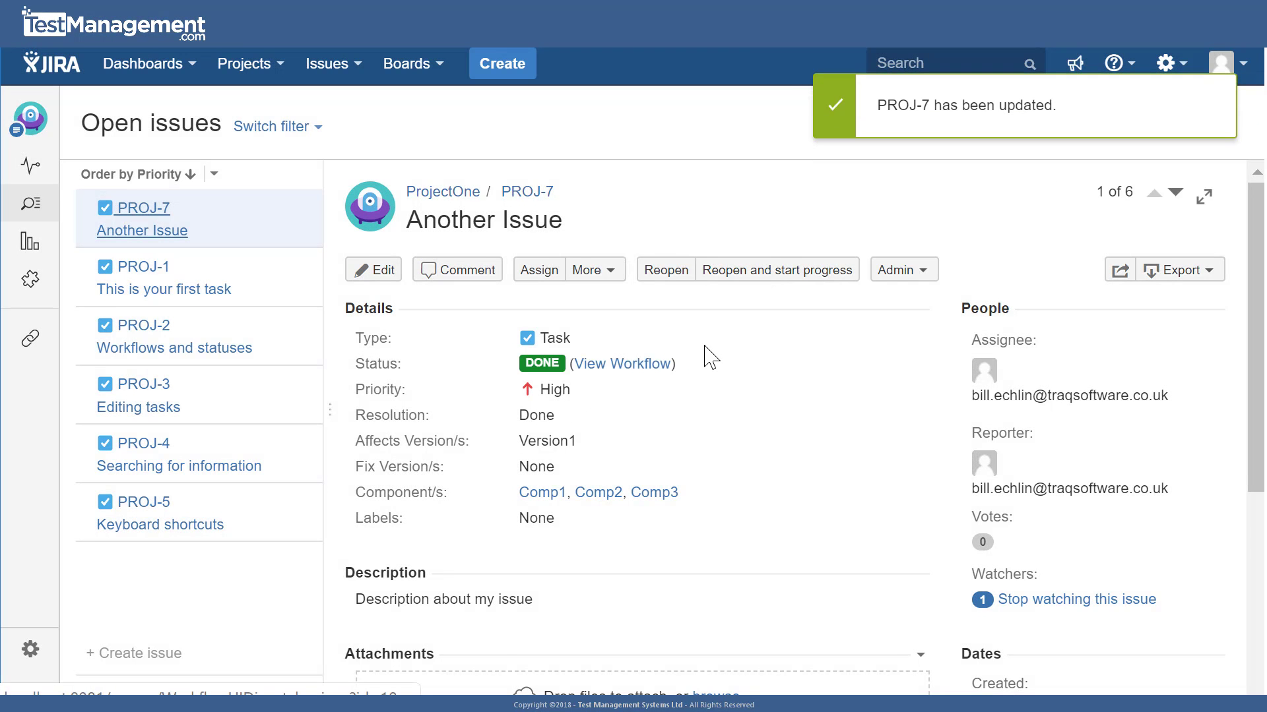
Step: Set PROJ-7's Fix Version/s to Version2, save it, and open the search for issues with that fix version
scroll(706, 355, "down", 4)
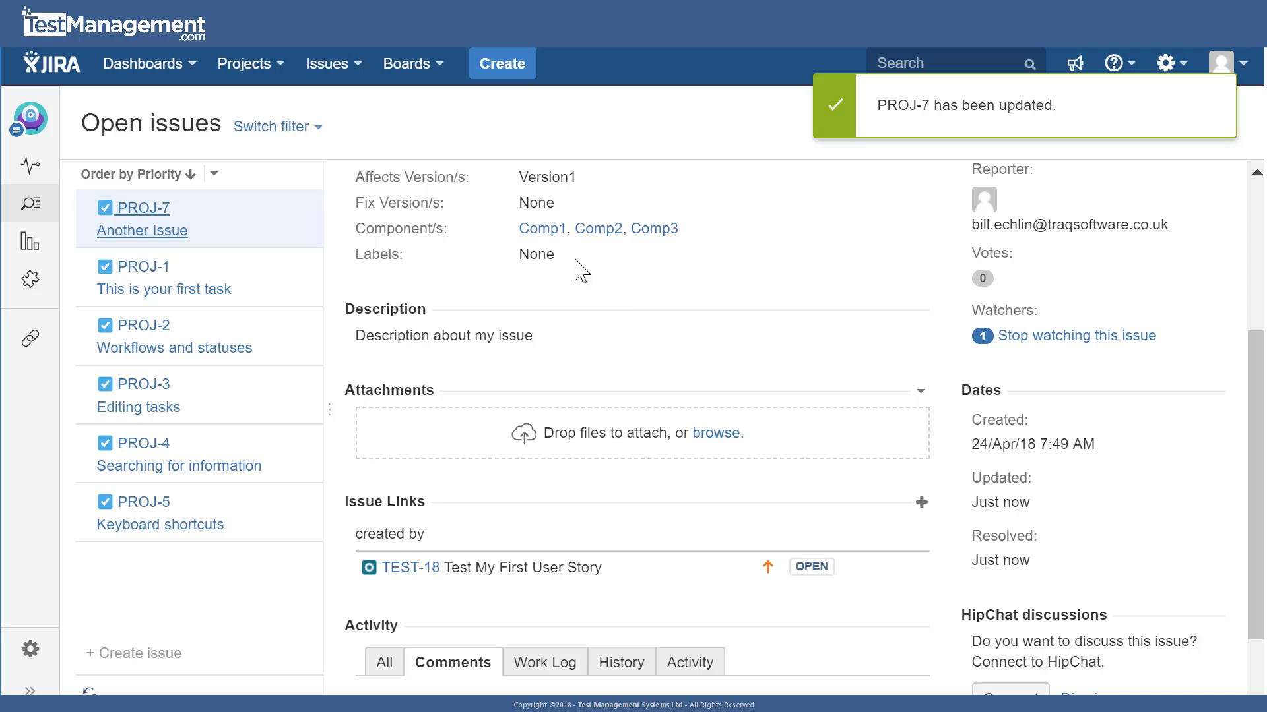
left_click(574, 206)
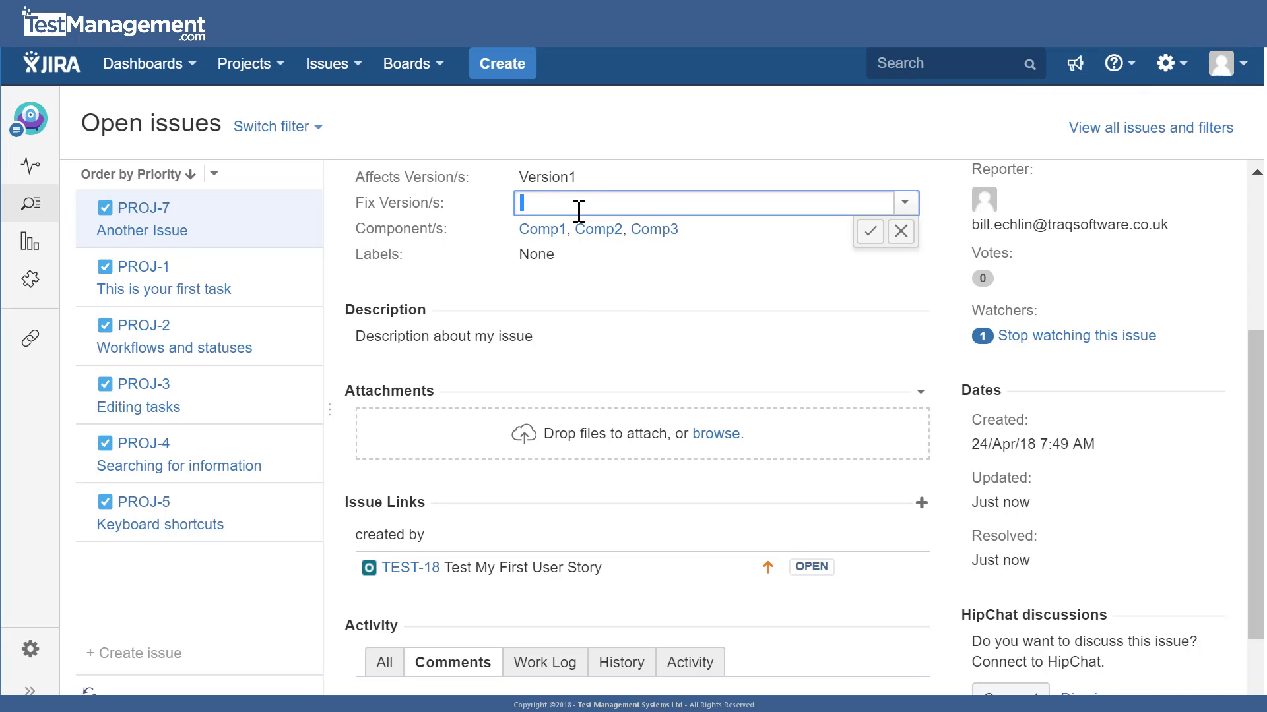
type("Ver")
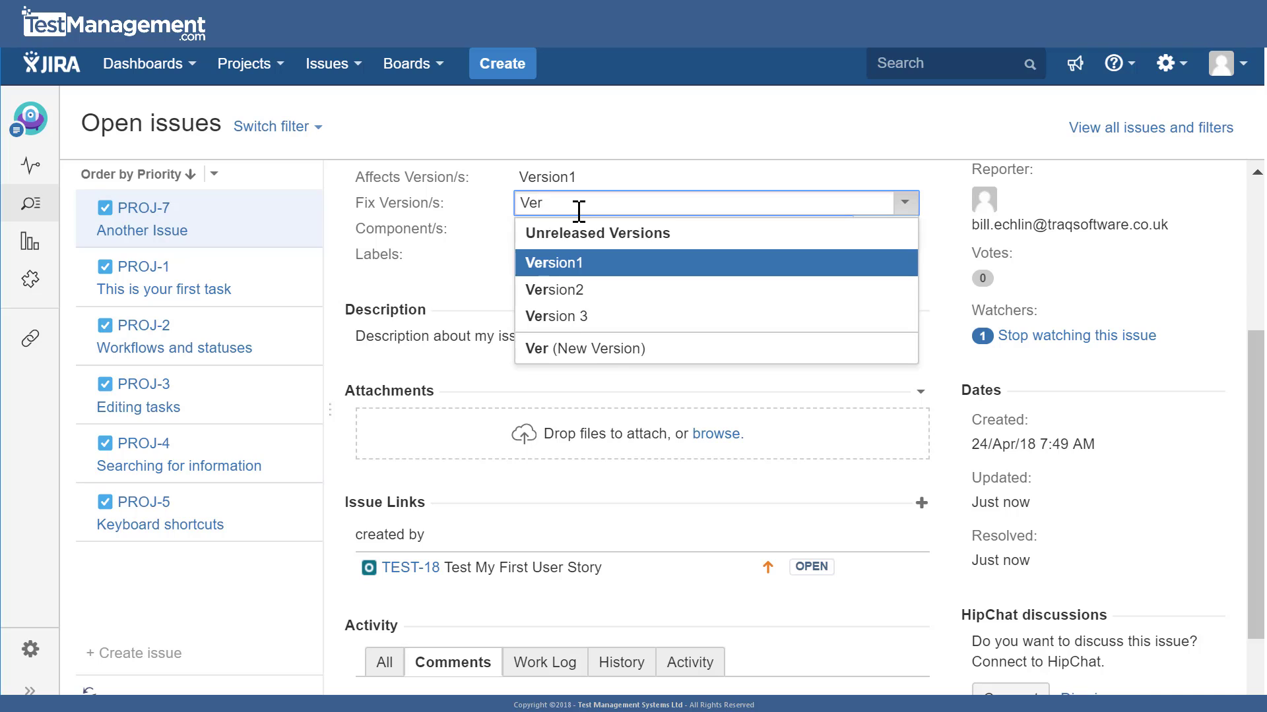
key("Down")
key("Return")
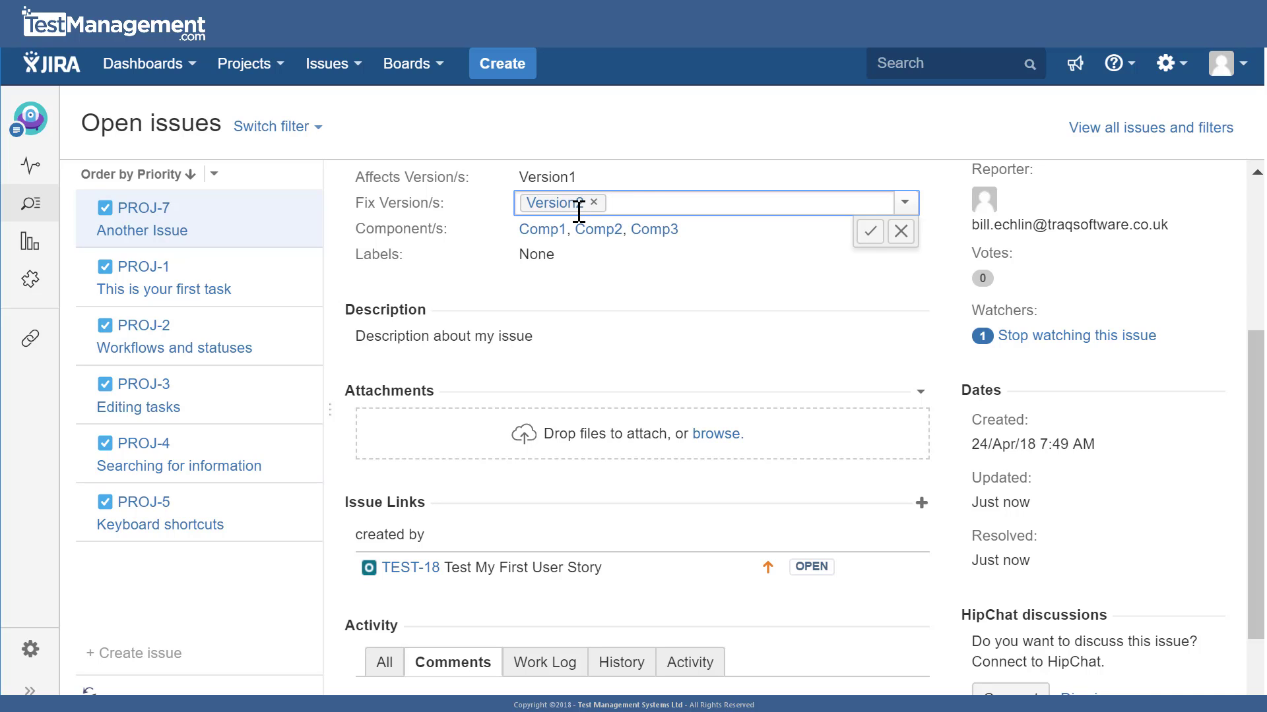
left_click(876, 236)
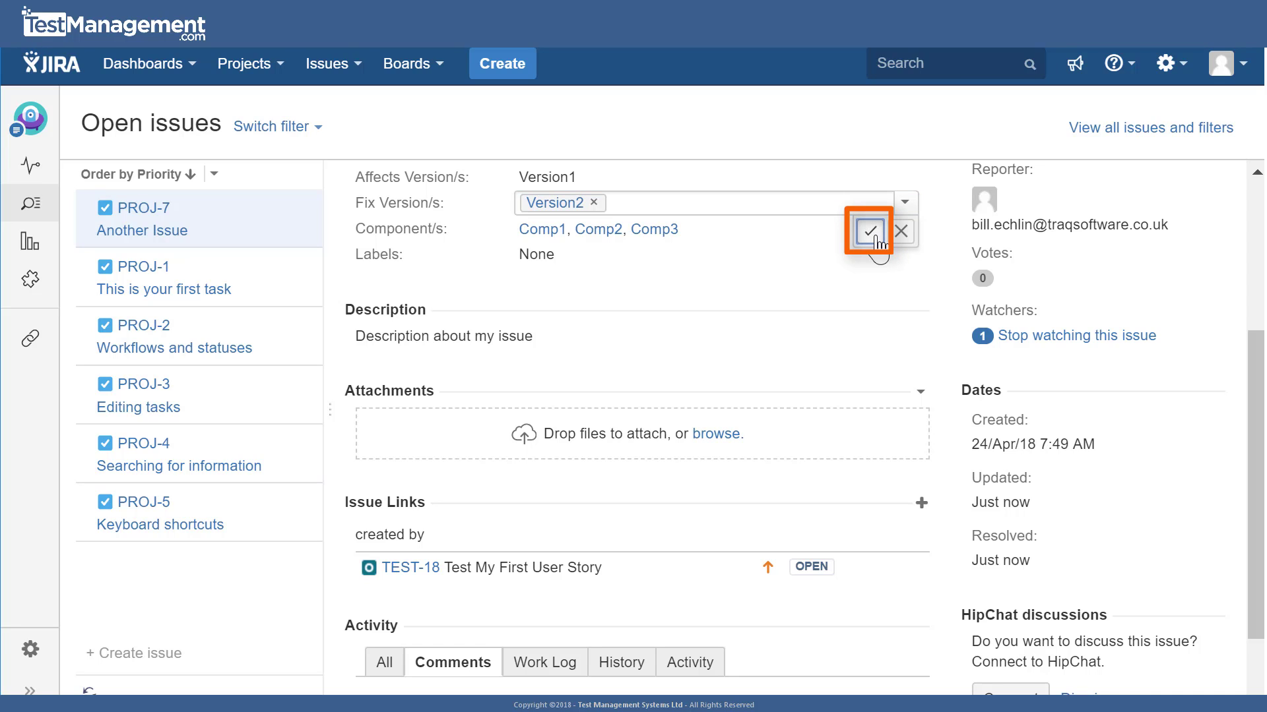
scroll(935, 294, "up", 2)
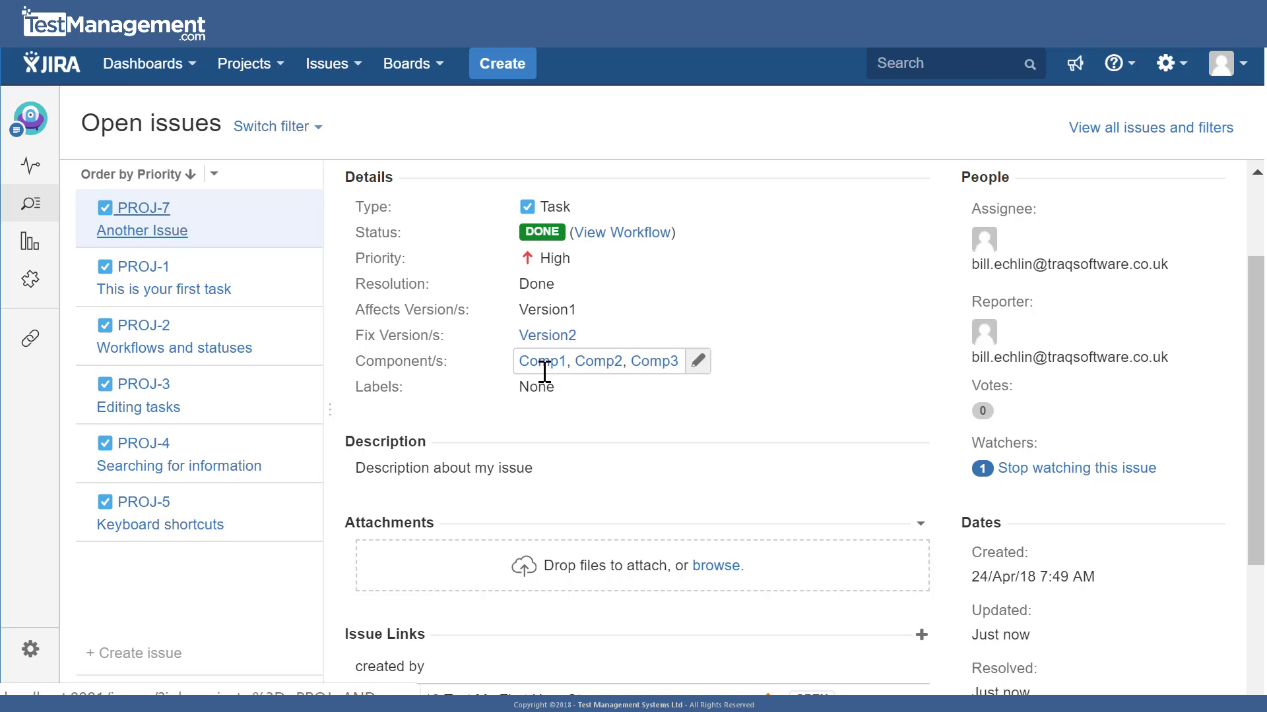
left_click(545, 337)
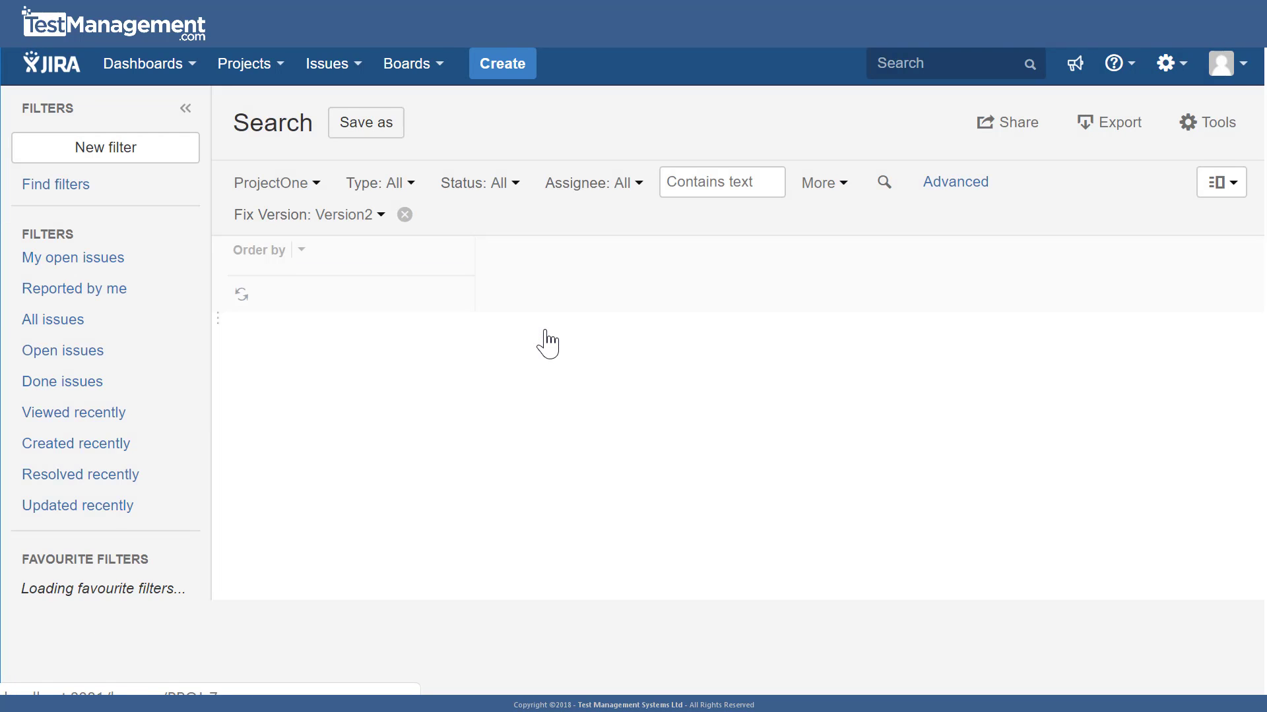
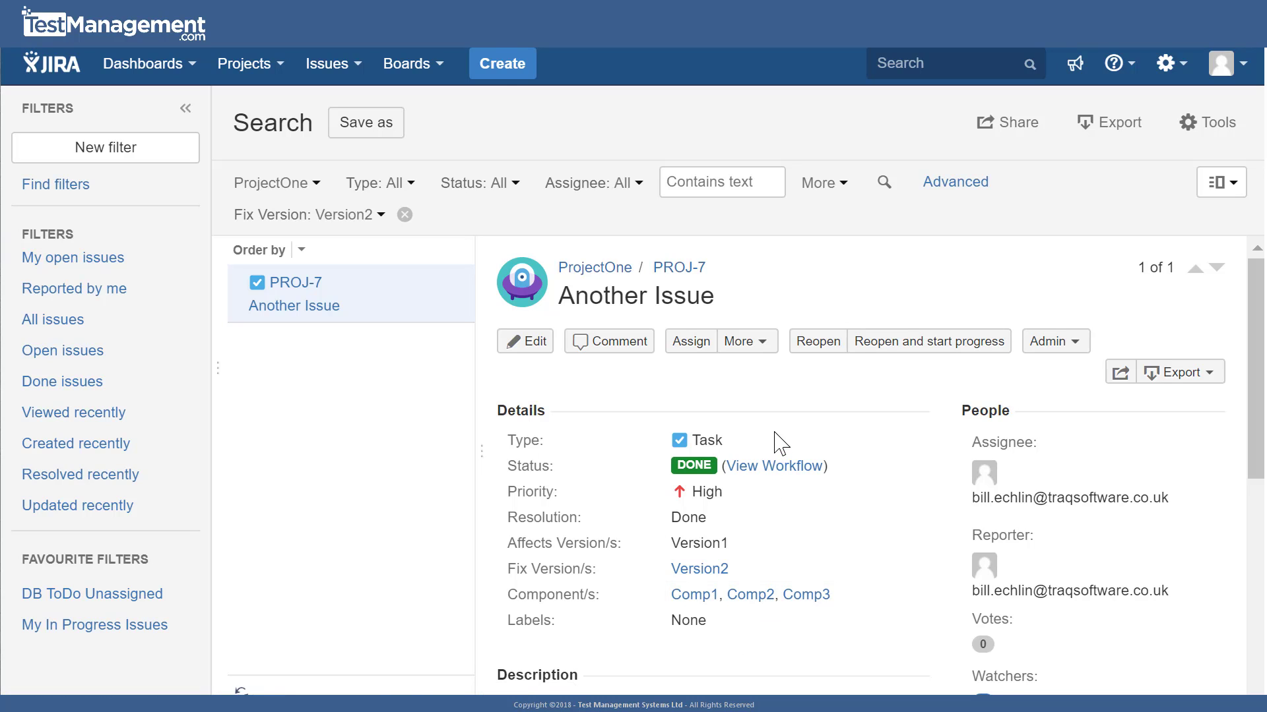
Step: Start creating an issue and look up where the Component/s field is missing from the form's field configuration
left_click(503, 66)
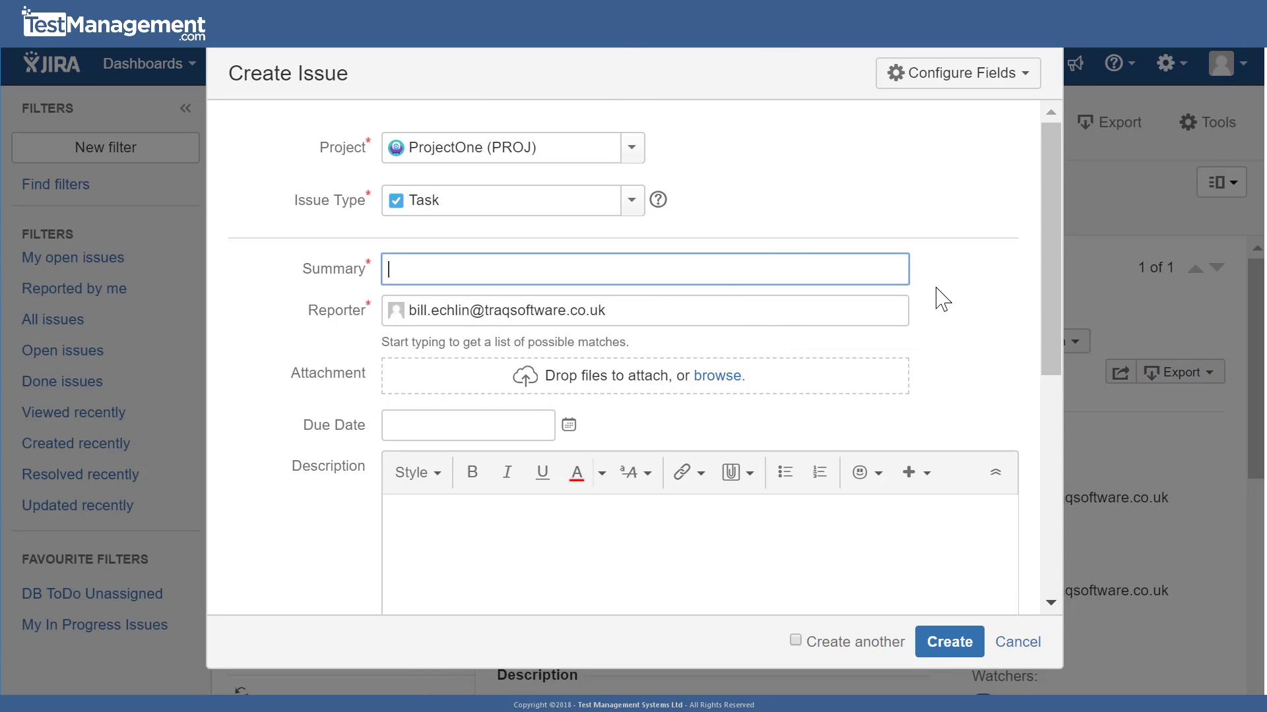
scroll(1037, 271, "down", 2)
left_click_drag(1052, 277, 1082, 129)
left_click(1022, 75)
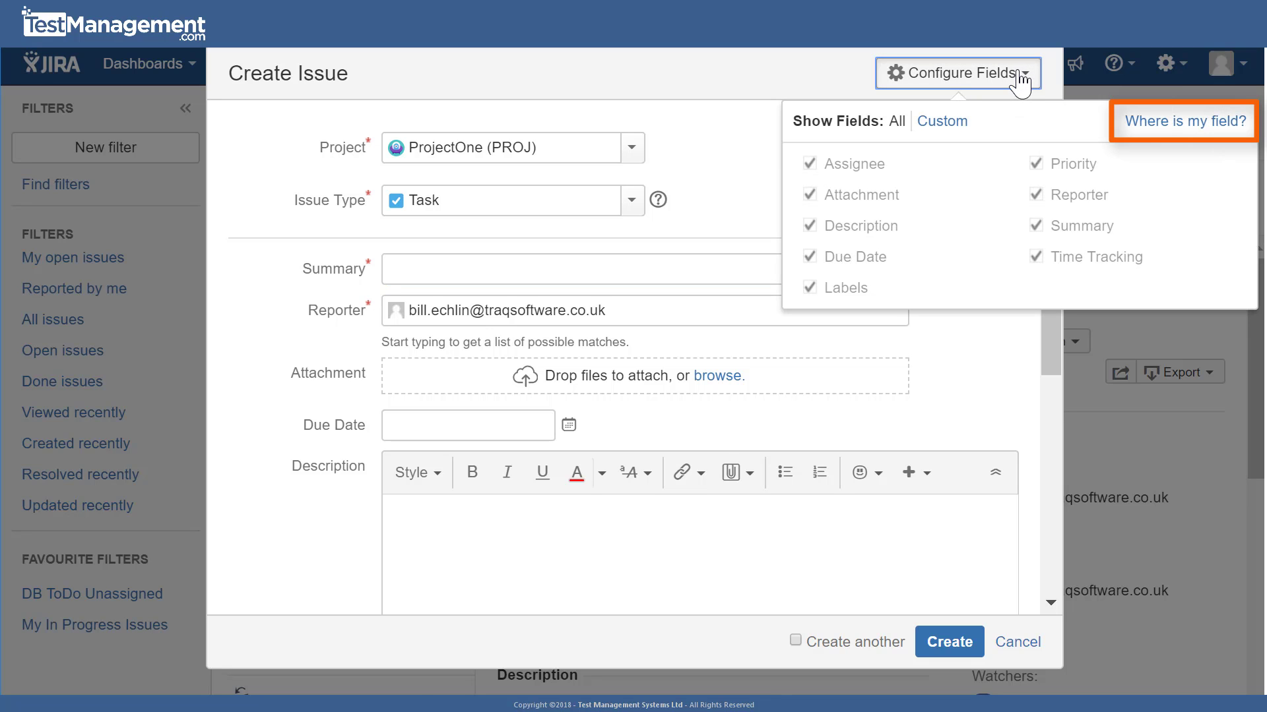
left_click(1181, 122)
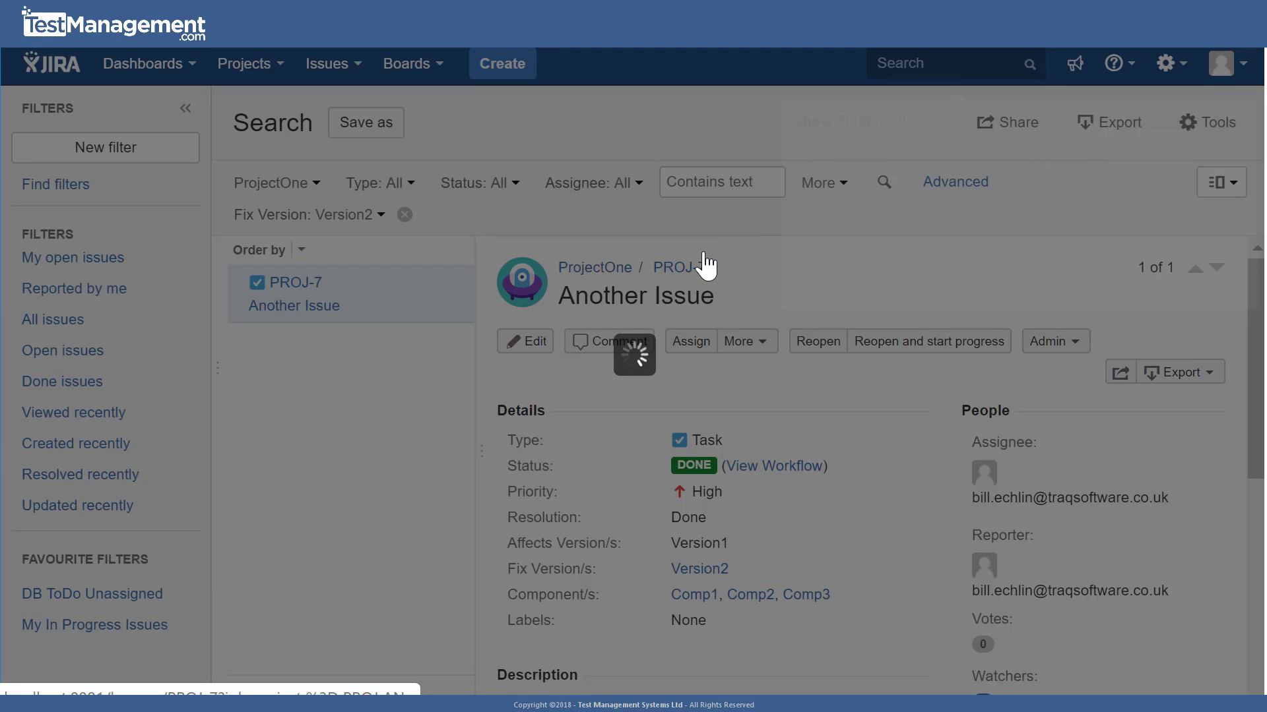
type("comp")
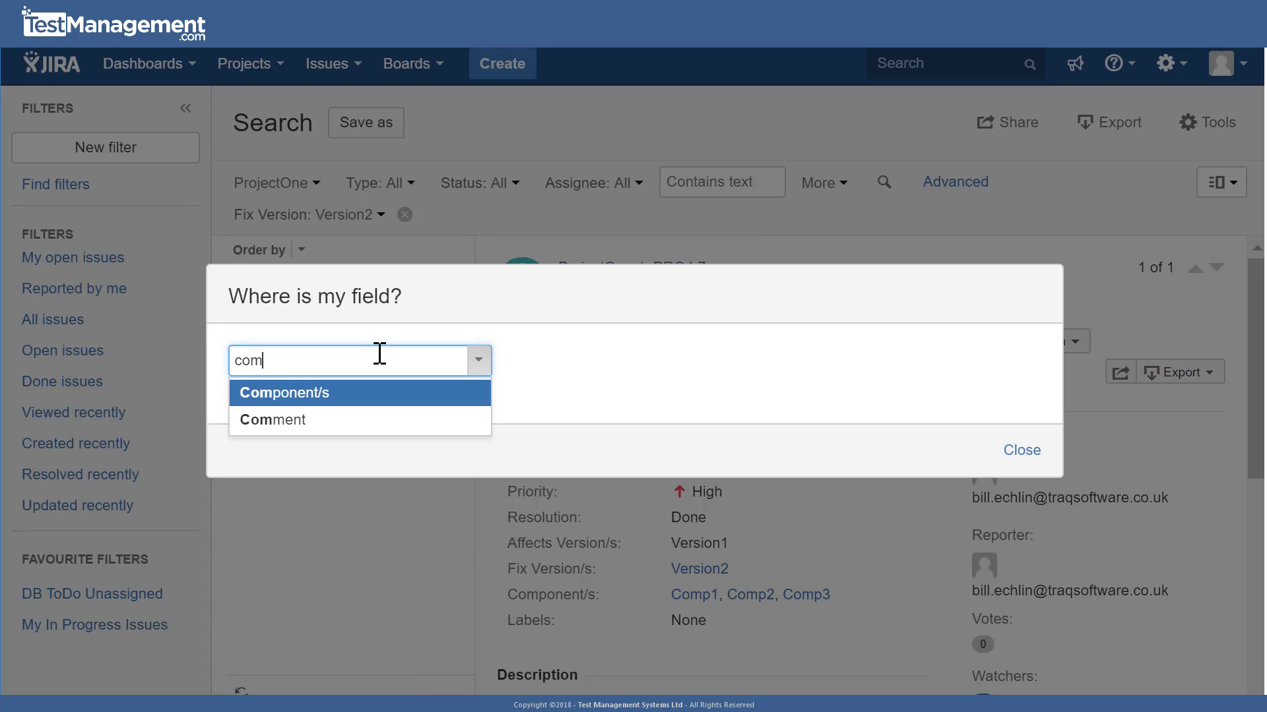
left_click(332, 396)
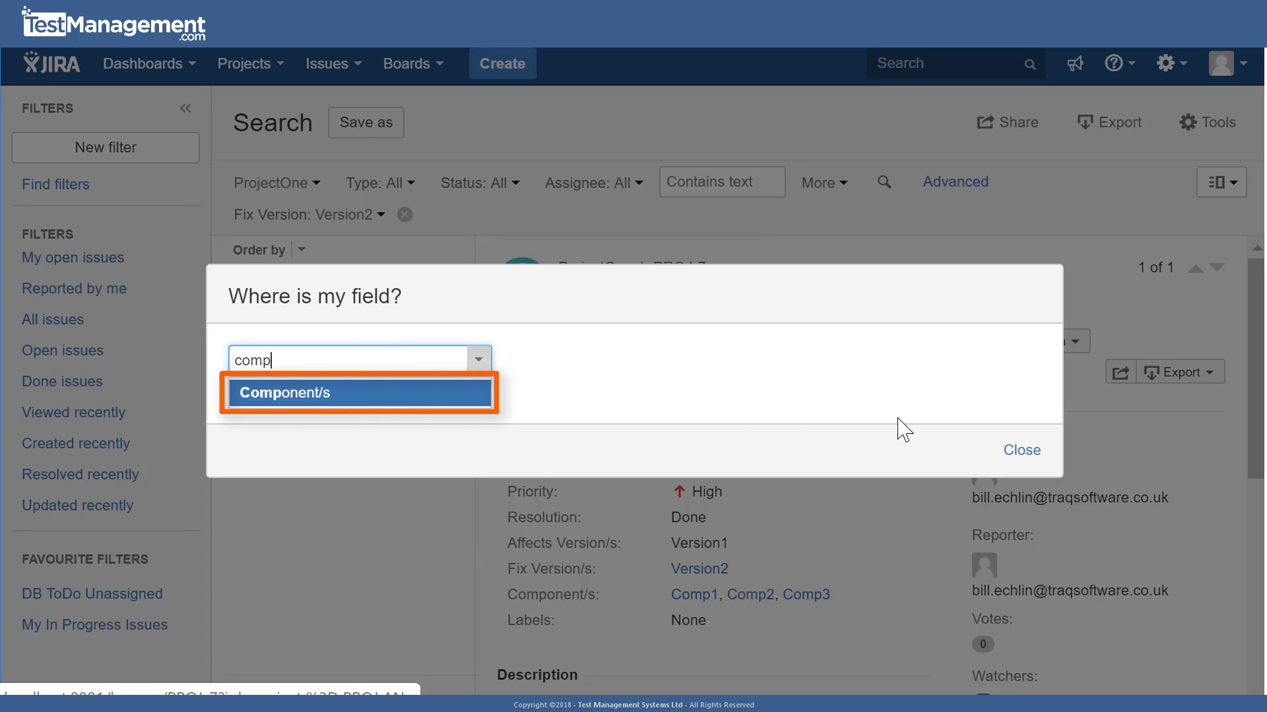
scroll(526, 449, "down", 3)
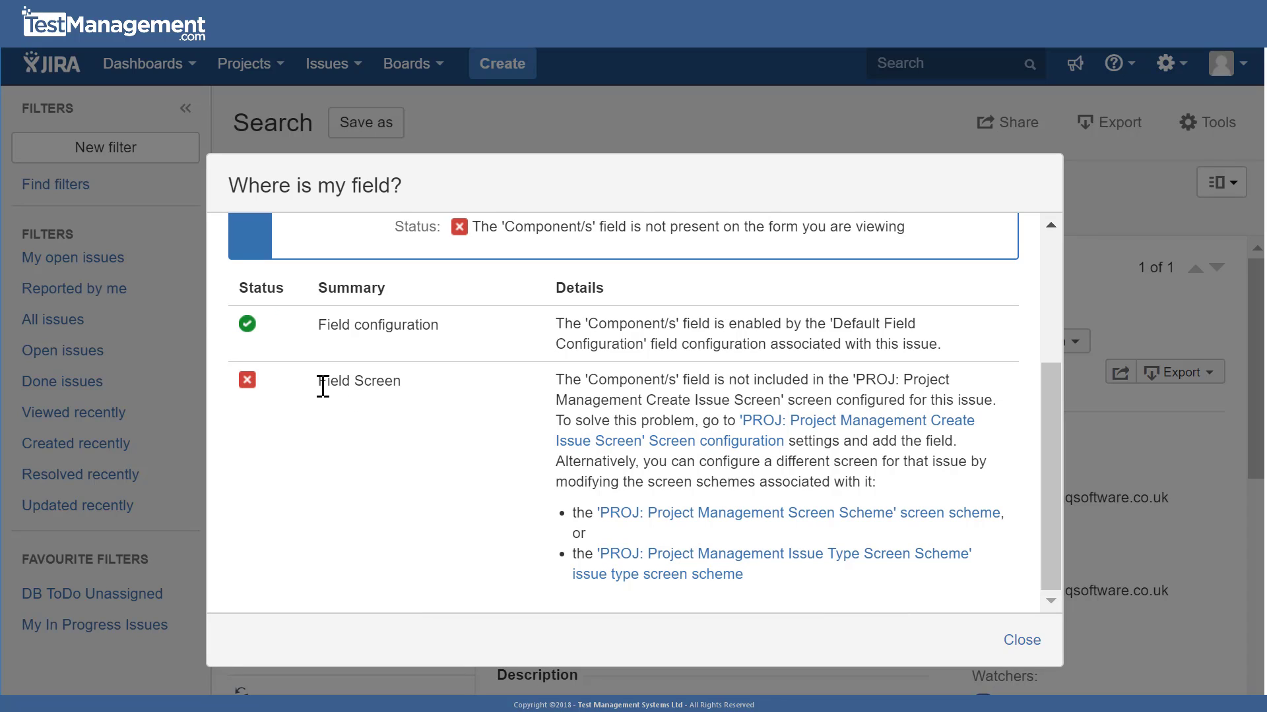
Step: Open the PROJ: Project Management Create Issue Screen configuration and add the Component/s field to it
left_click(837, 423)
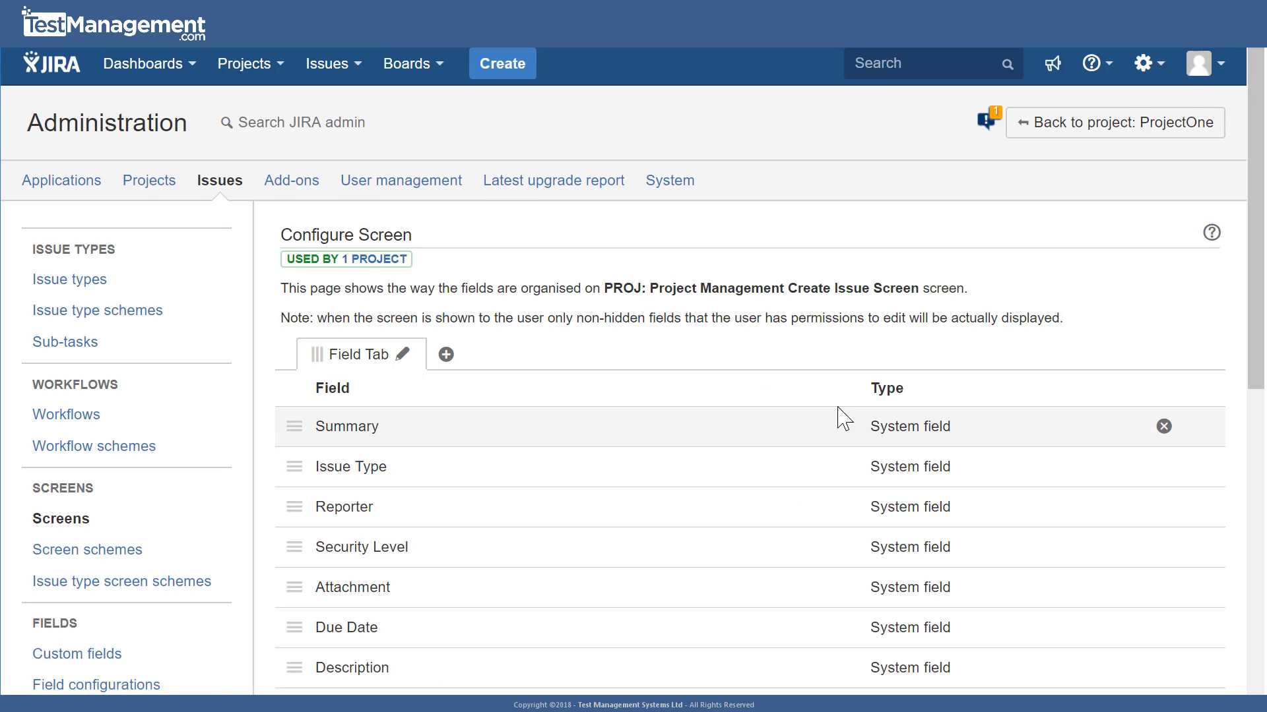
scroll(858, 420, "down", 5)
scroll(864, 428, "down", 2)
left_click(567, 345)
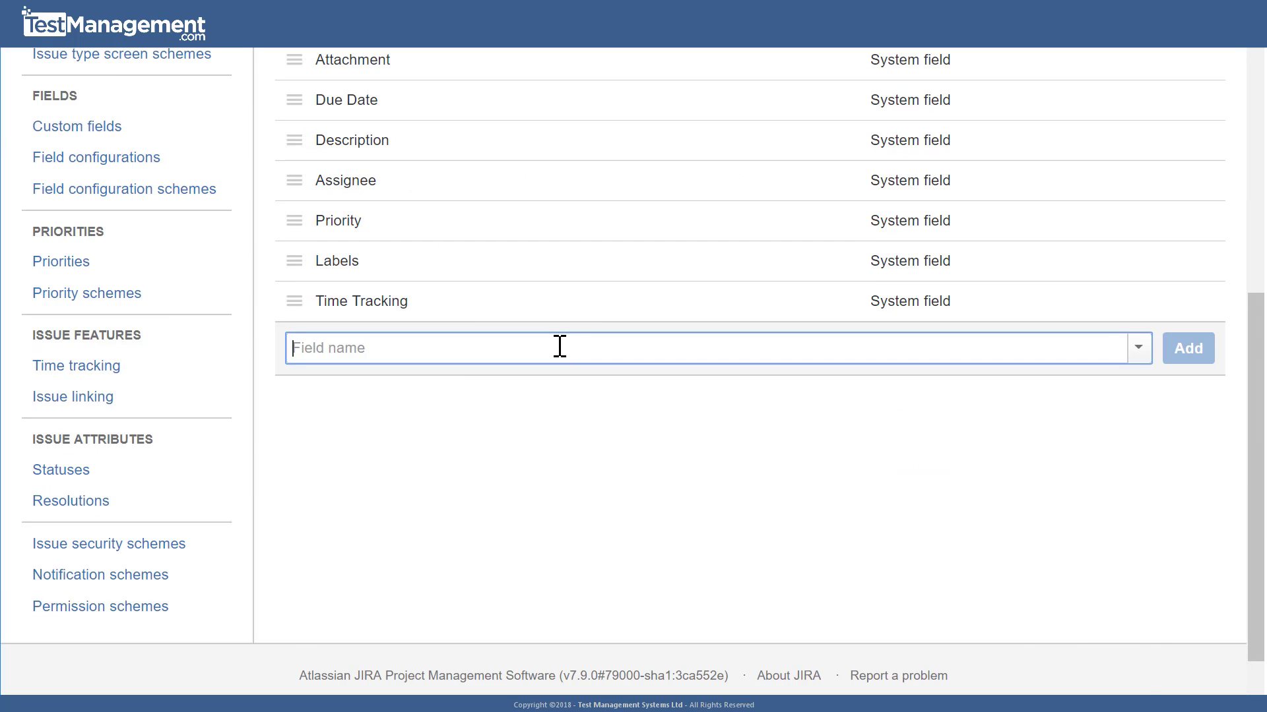
type("com")
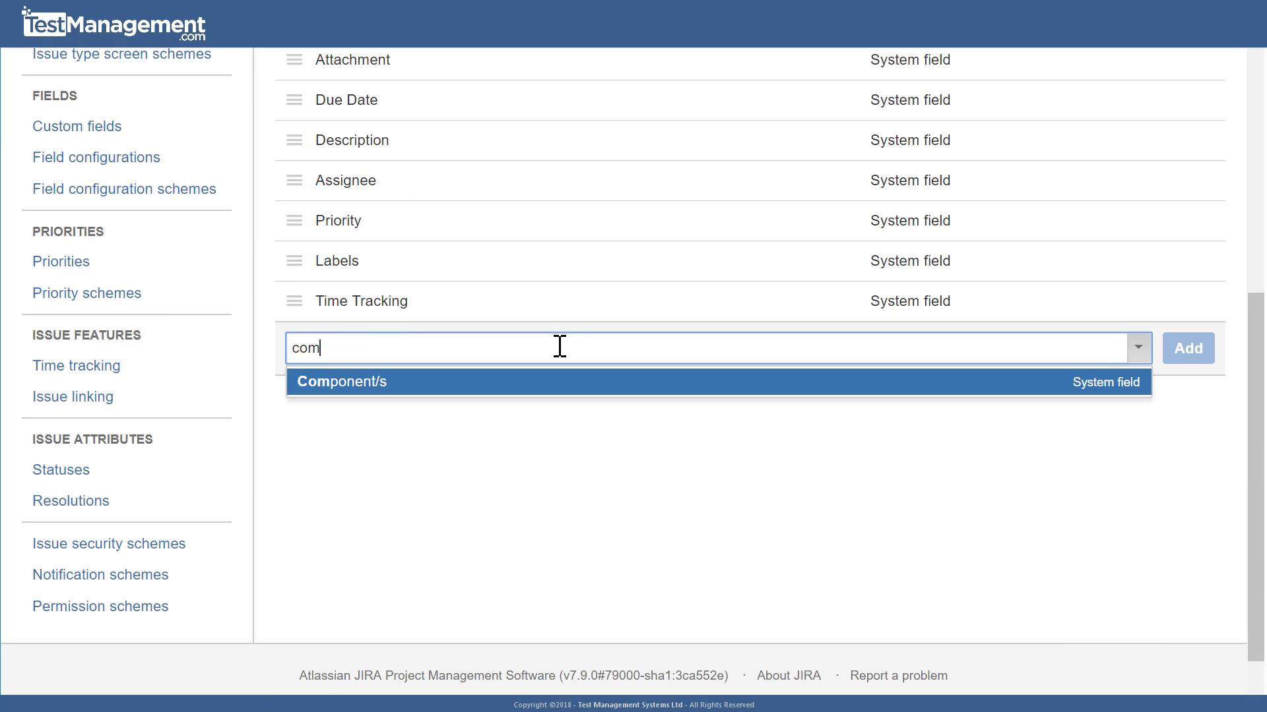
left_click(760, 395)
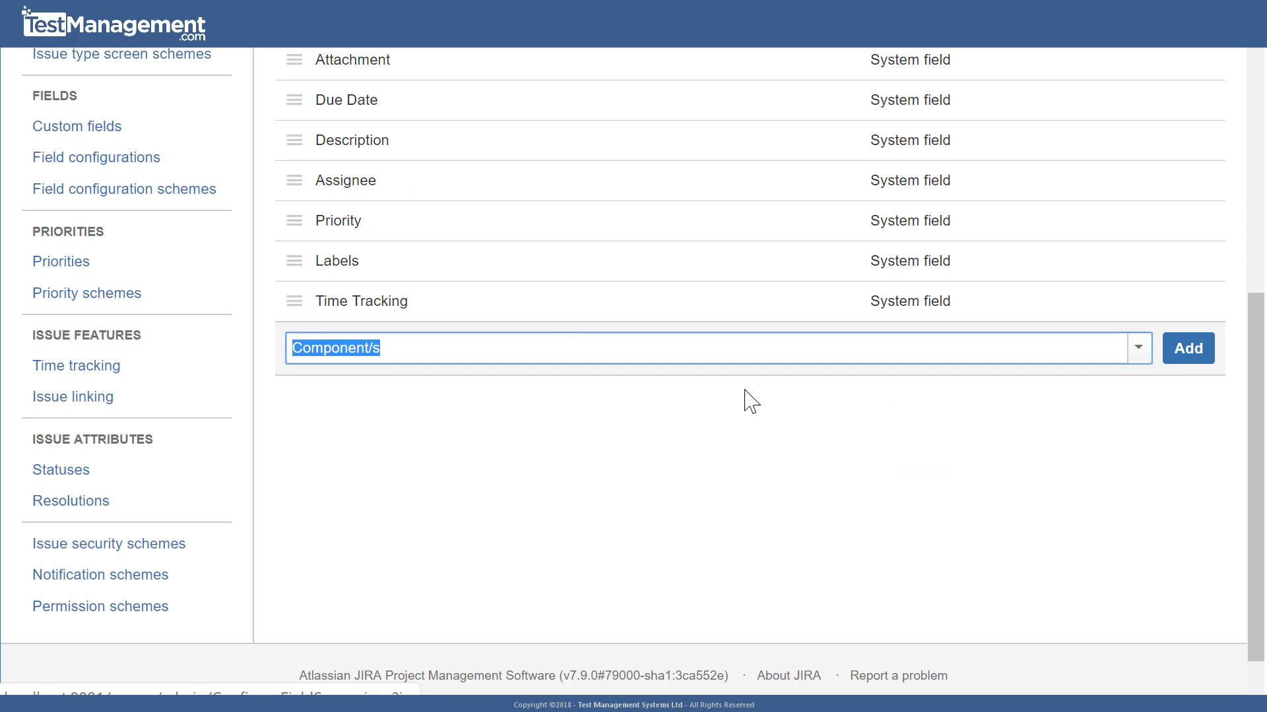
left_click(1189, 351)
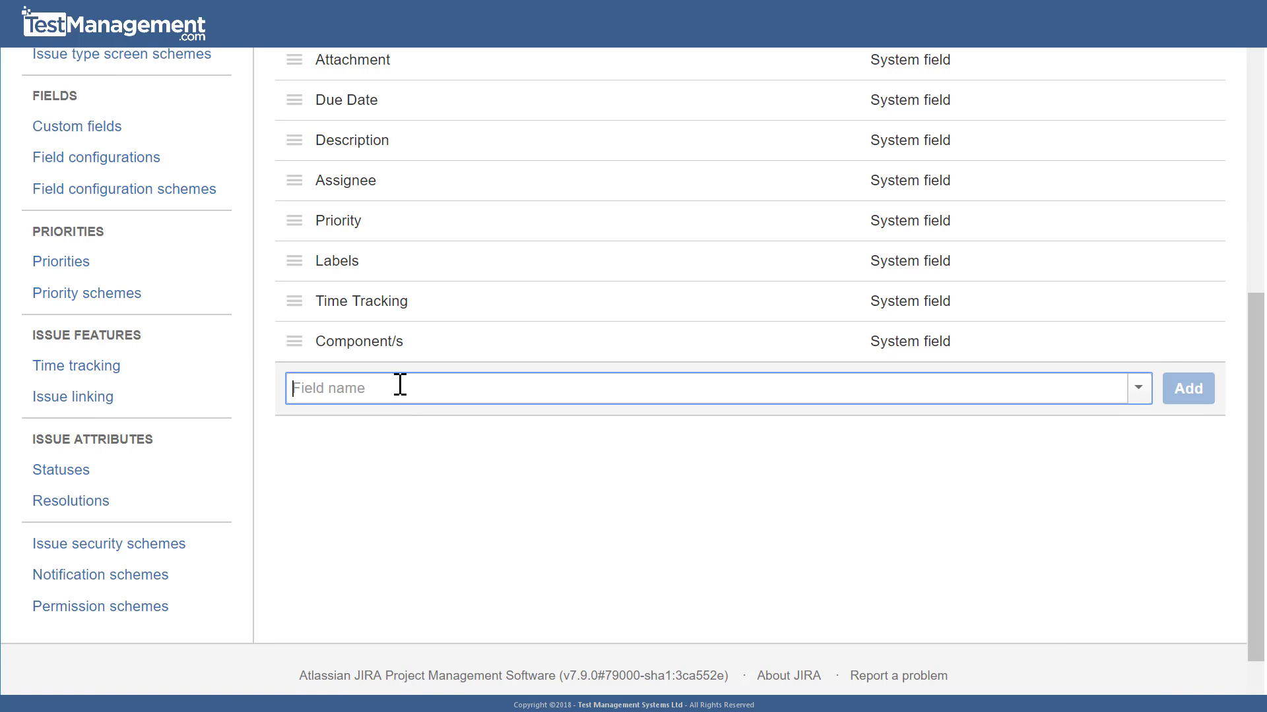
Step: Add the Affects Version/s and Fix Version/s fields to the Create Issue Screen's field list
type("version")
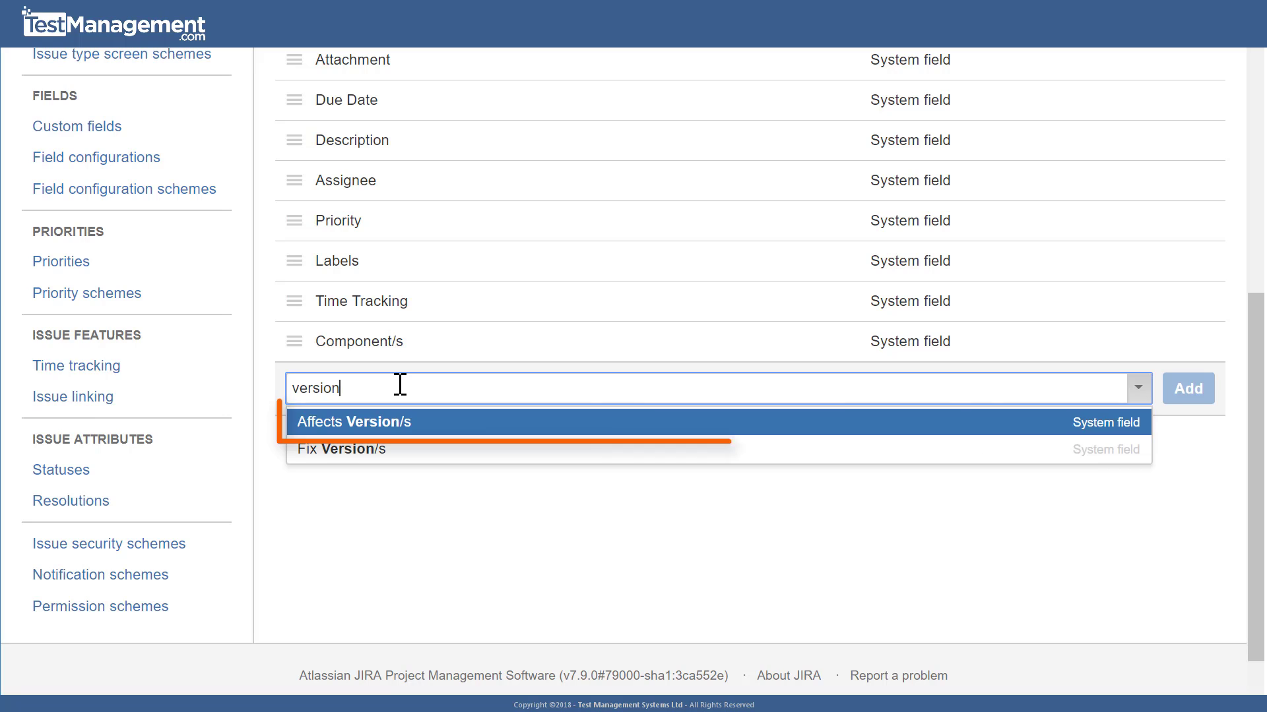
left_click(401, 427)
left_click(1188, 390)
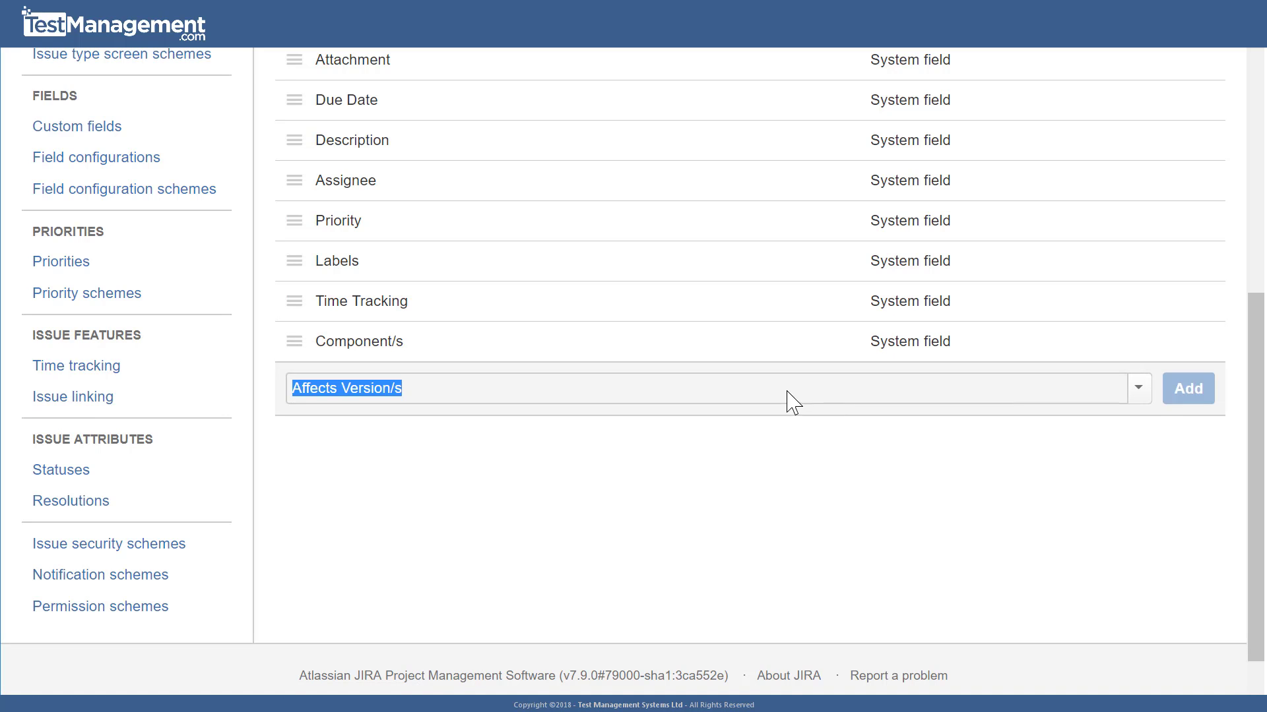
left_click(536, 422)
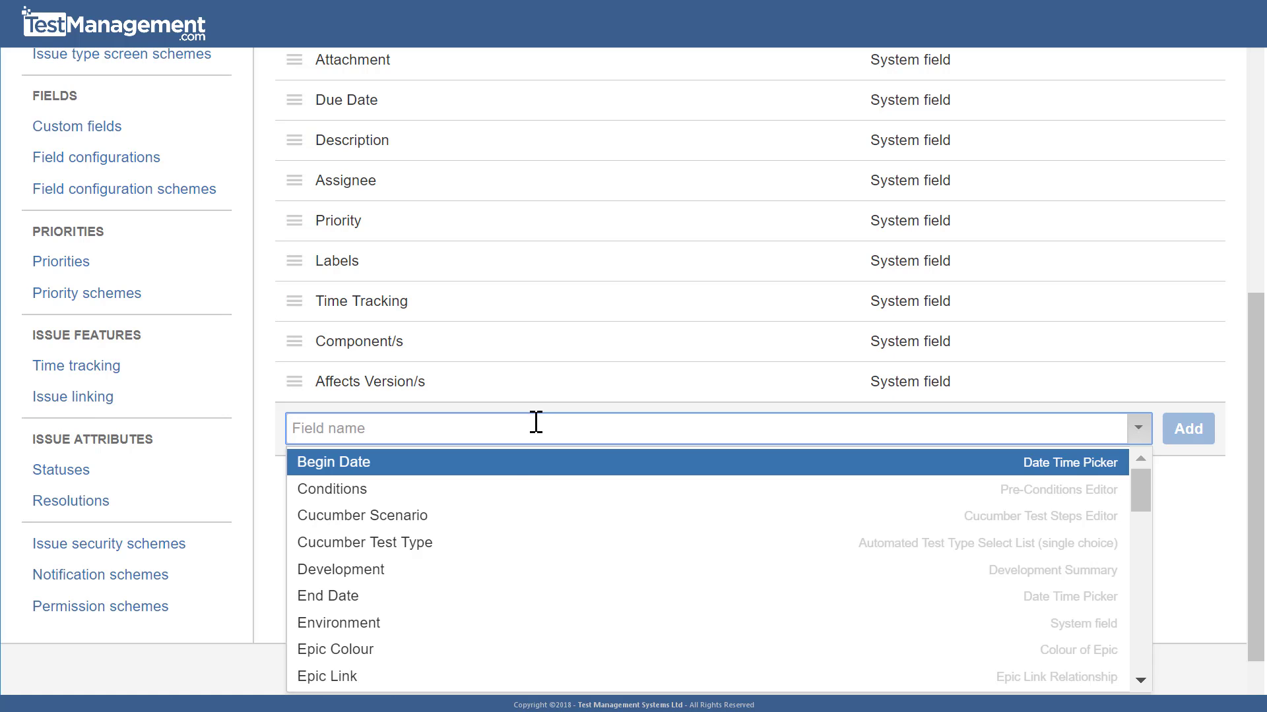
type("fix")
left_click(517, 464)
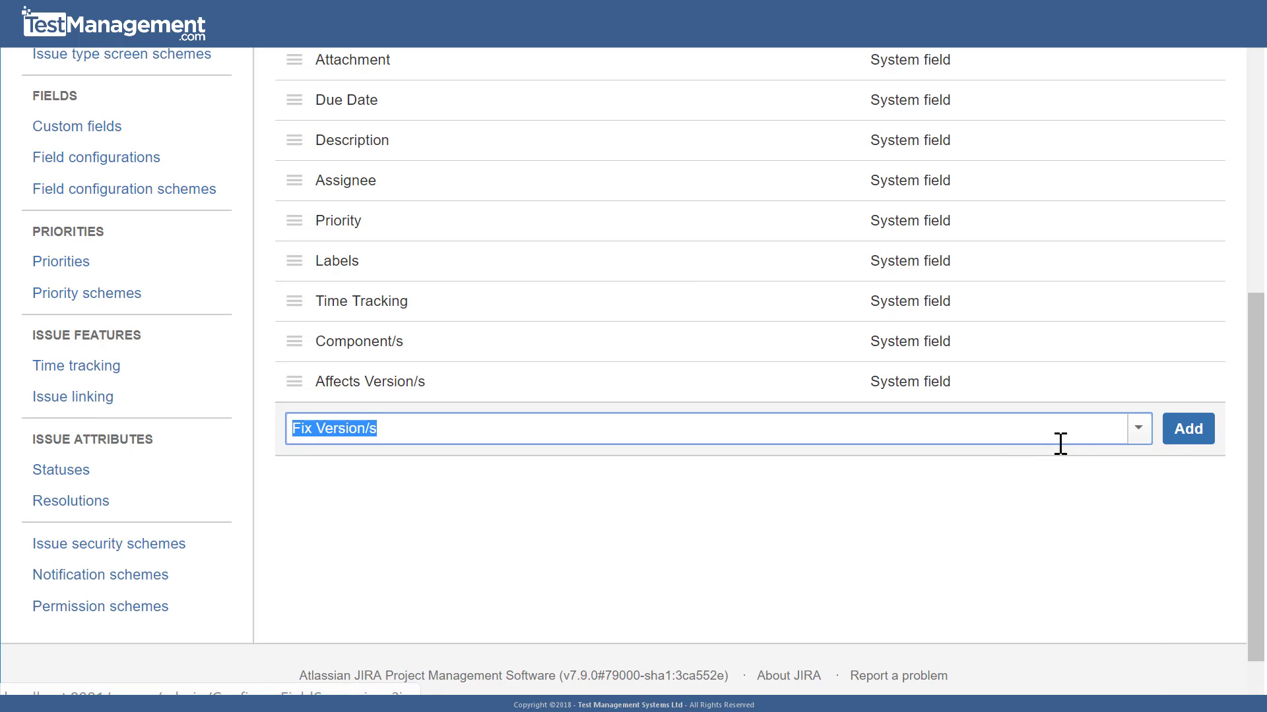
left_click(1185, 430)
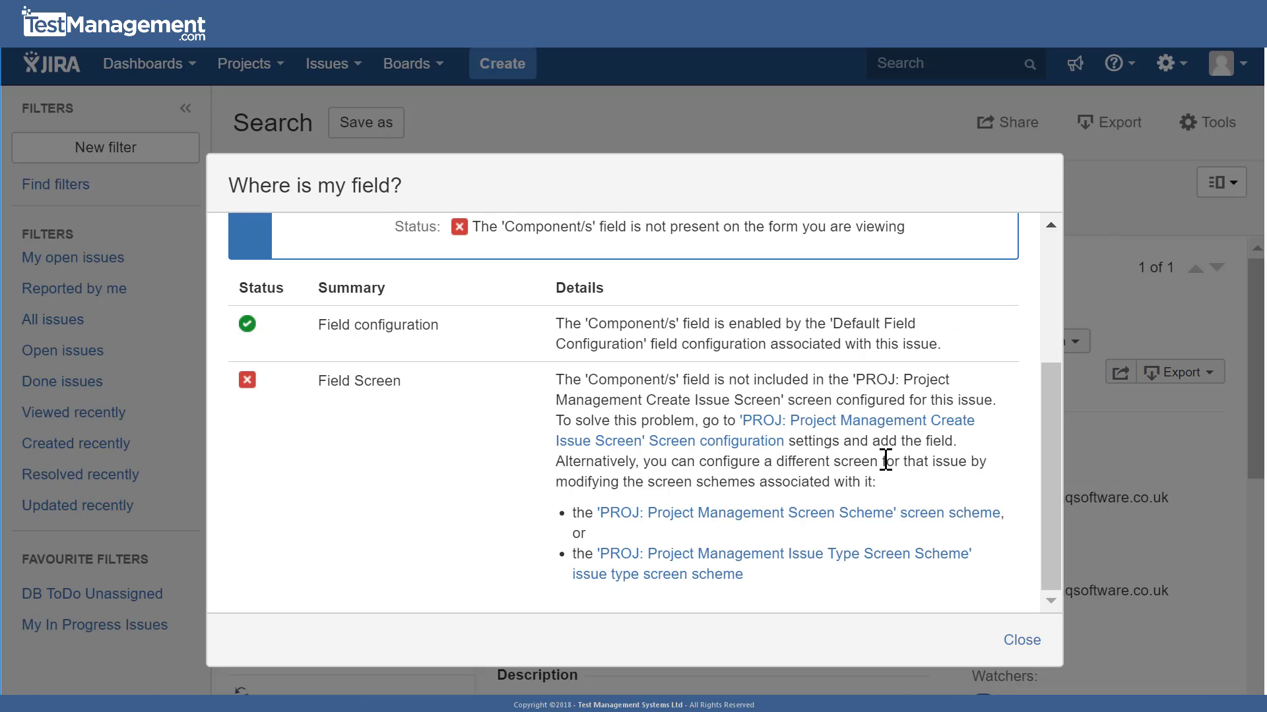
Step: Close the field lookup and restart the Create Issue form with the summary "Our New Issue" and description "desc"
left_click(1022, 640)
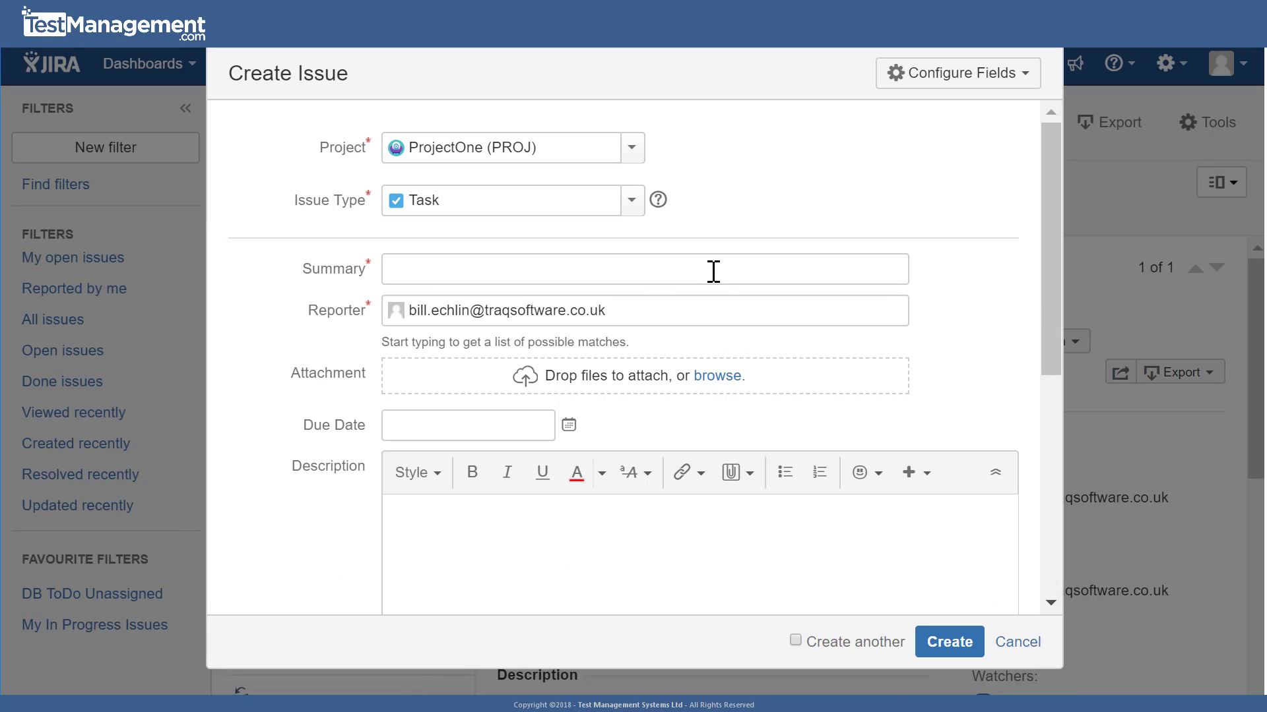
left_click(1018, 642)
left_click(518, 78)
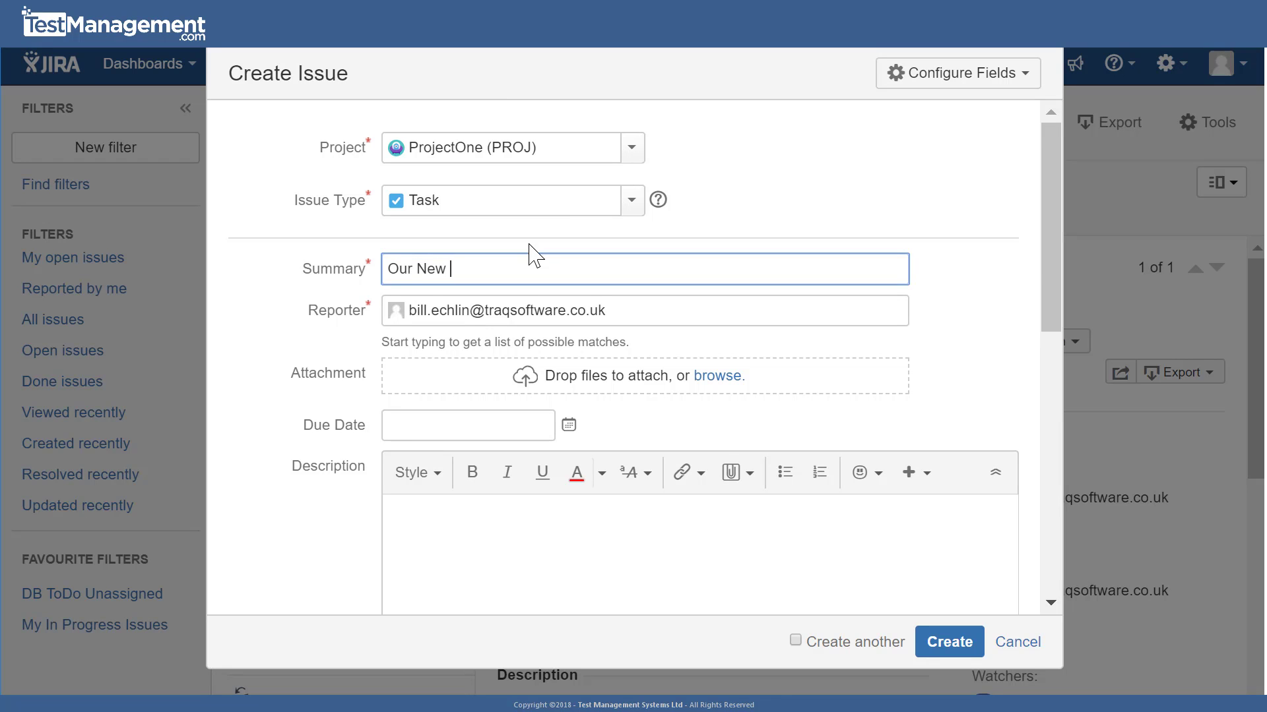
left_click(638, 563)
type("desc")
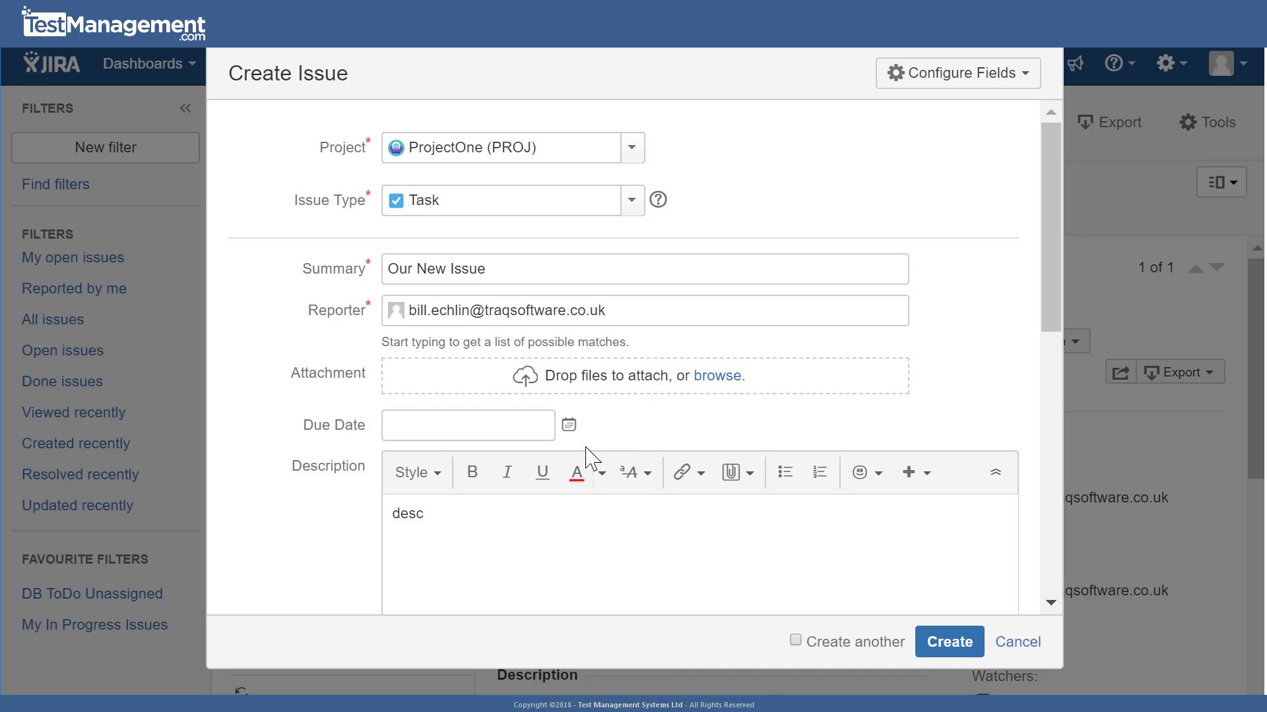
Step: Assign component Comp1 to the new issue in the Create Issue form
scroll(627, 430, "down", 6)
scroll(615, 402, "down", 3)
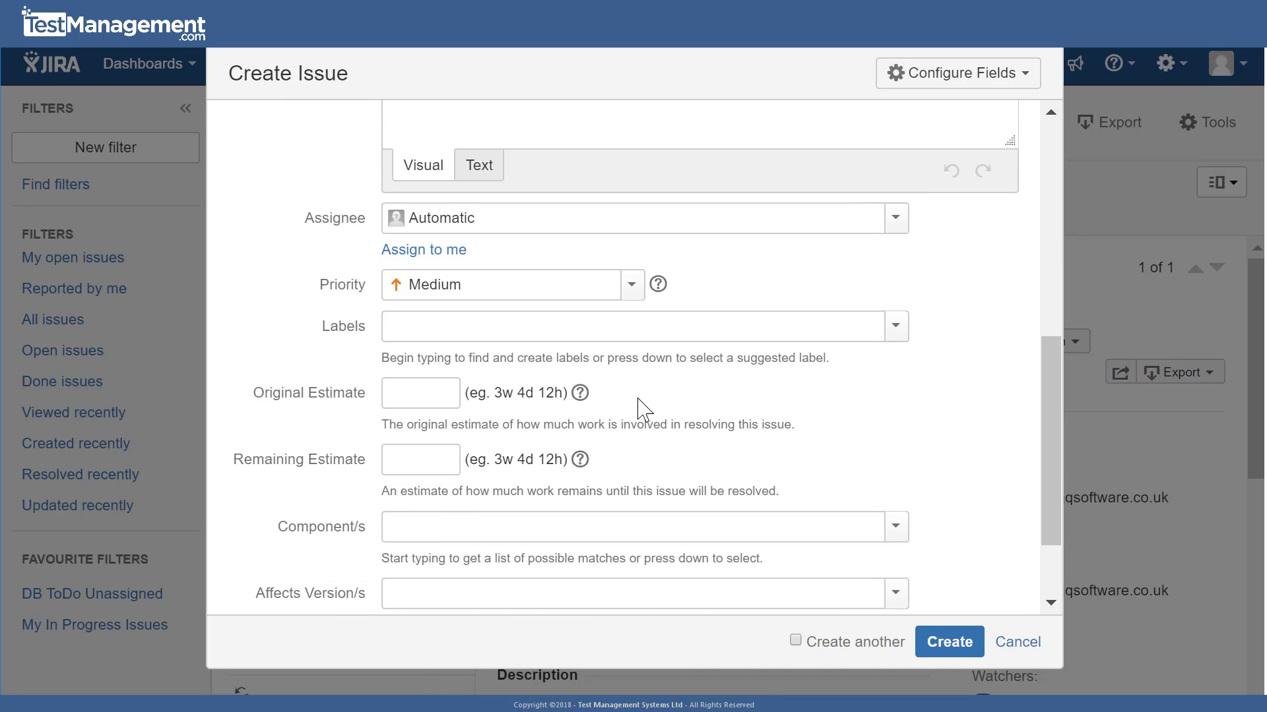
scroll(666, 398, "down", 3)
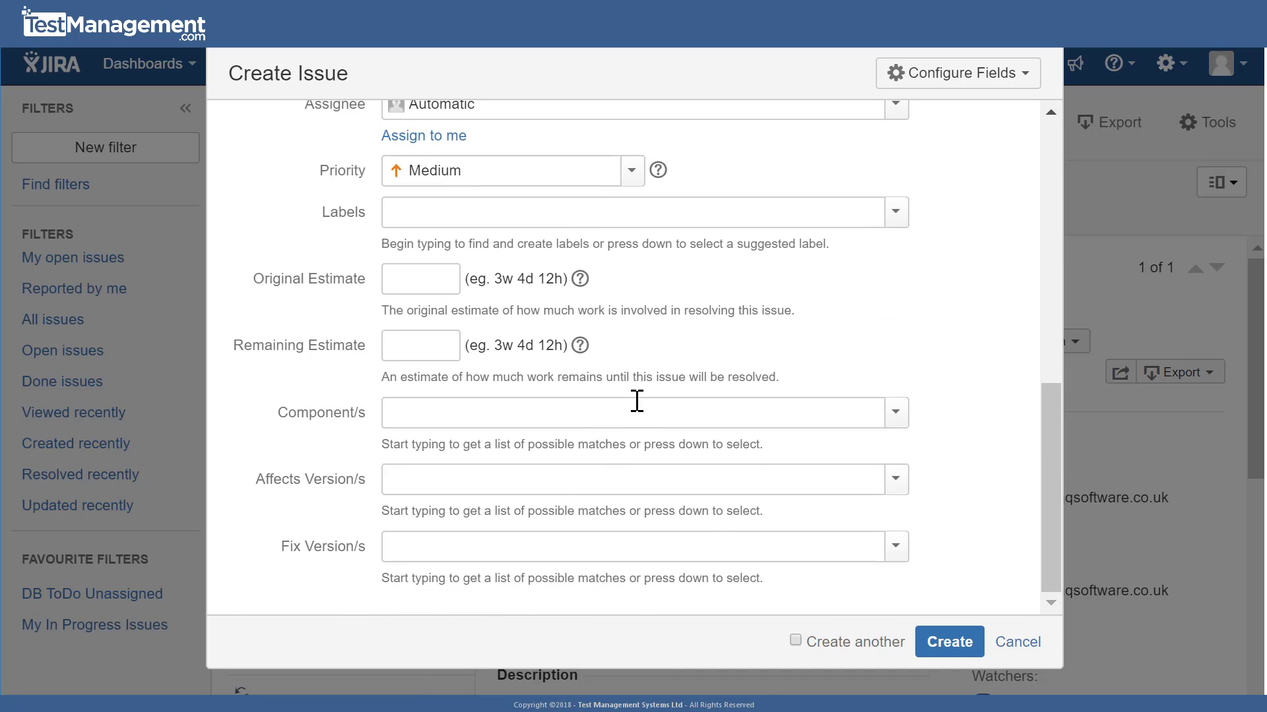
left_click(637, 400)
type("Com")
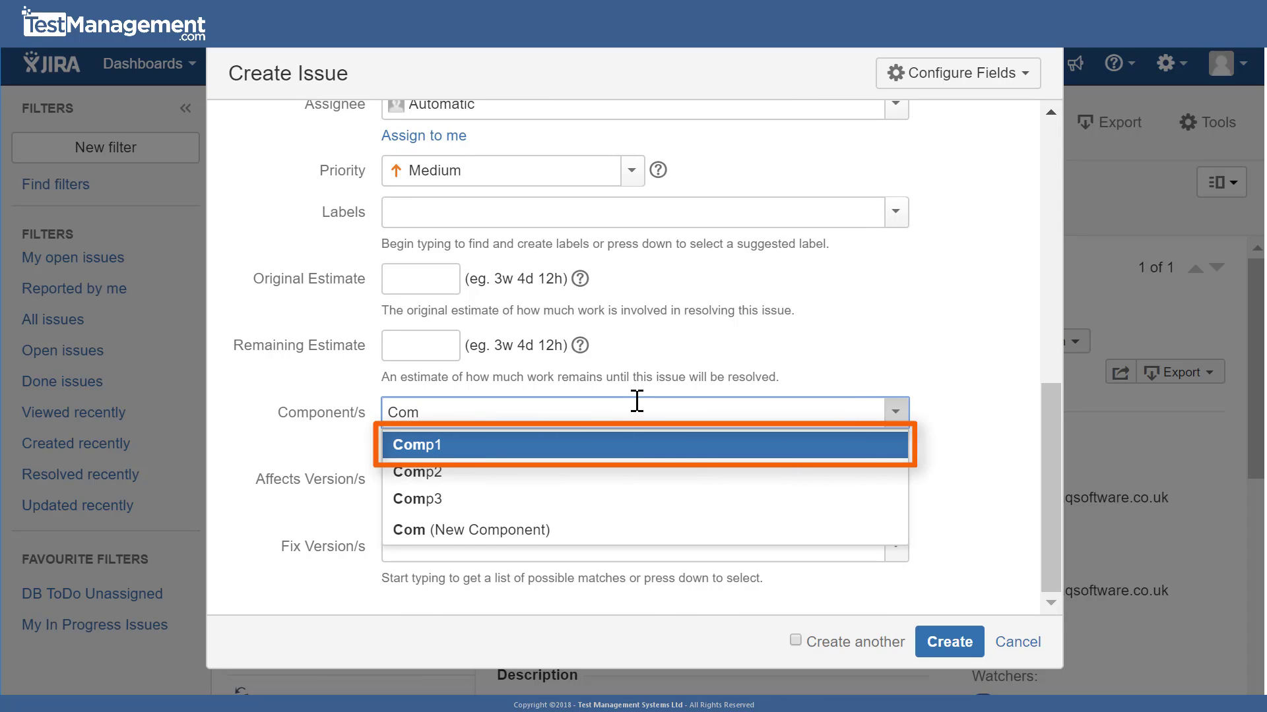
left_click(617, 448)
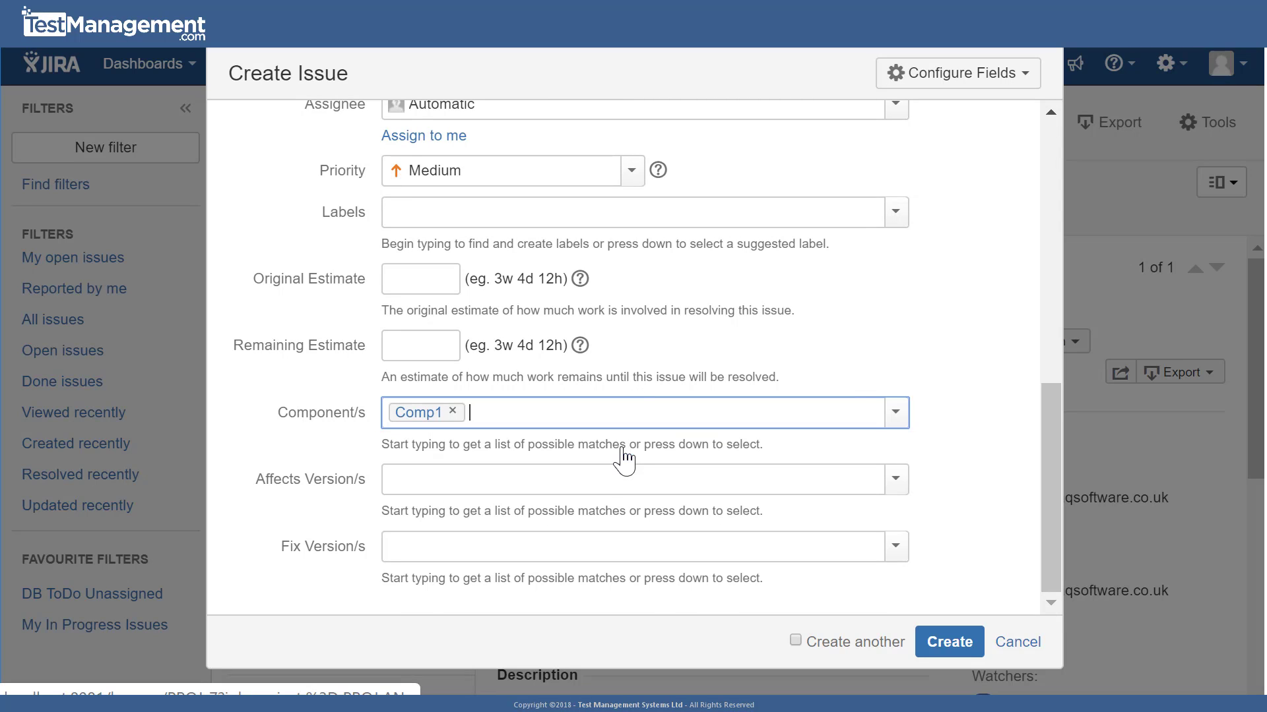
Step: Set the new issue's Affects Version/s to Version2 and create the issue
left_click(605, 484)
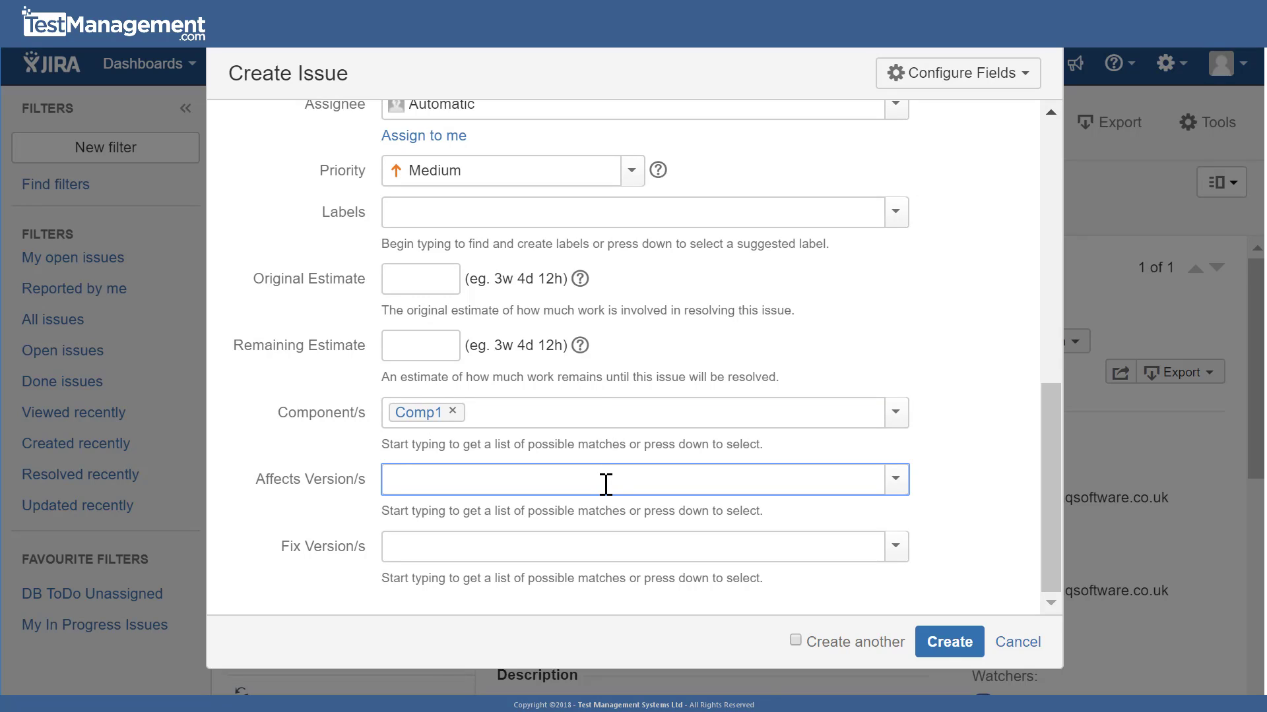
type("Ver")
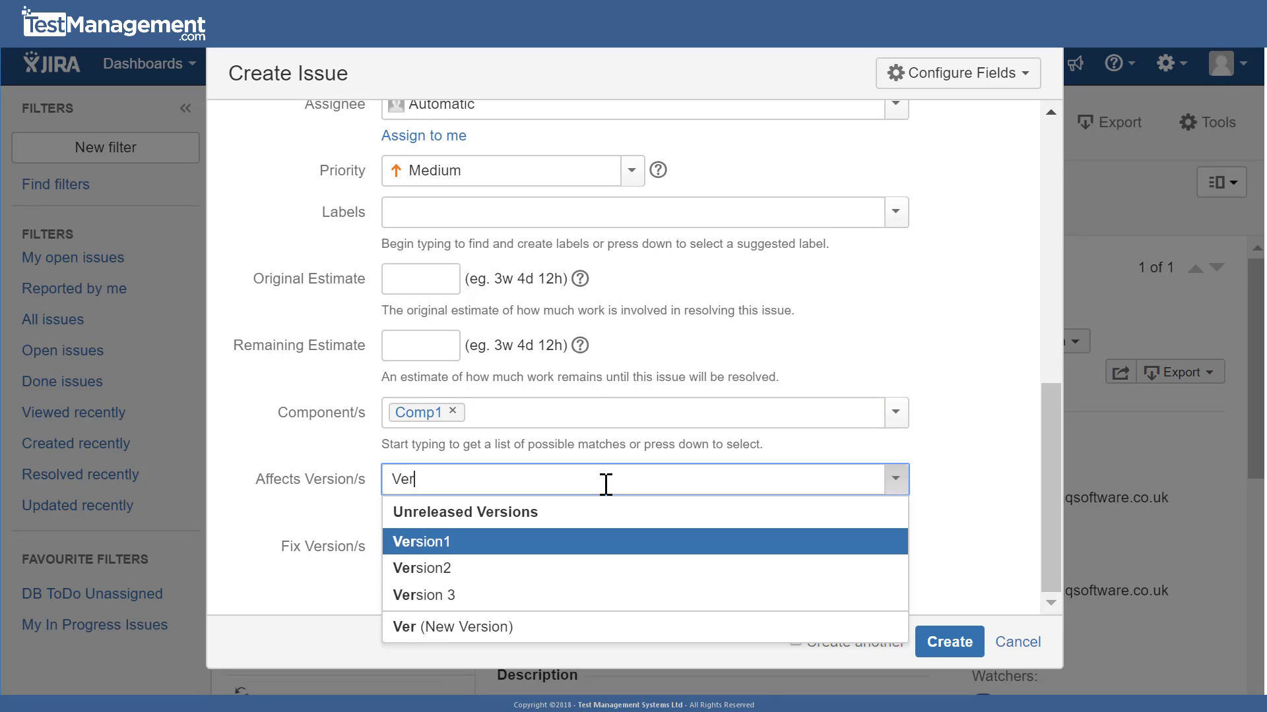
left_click(491, 577)
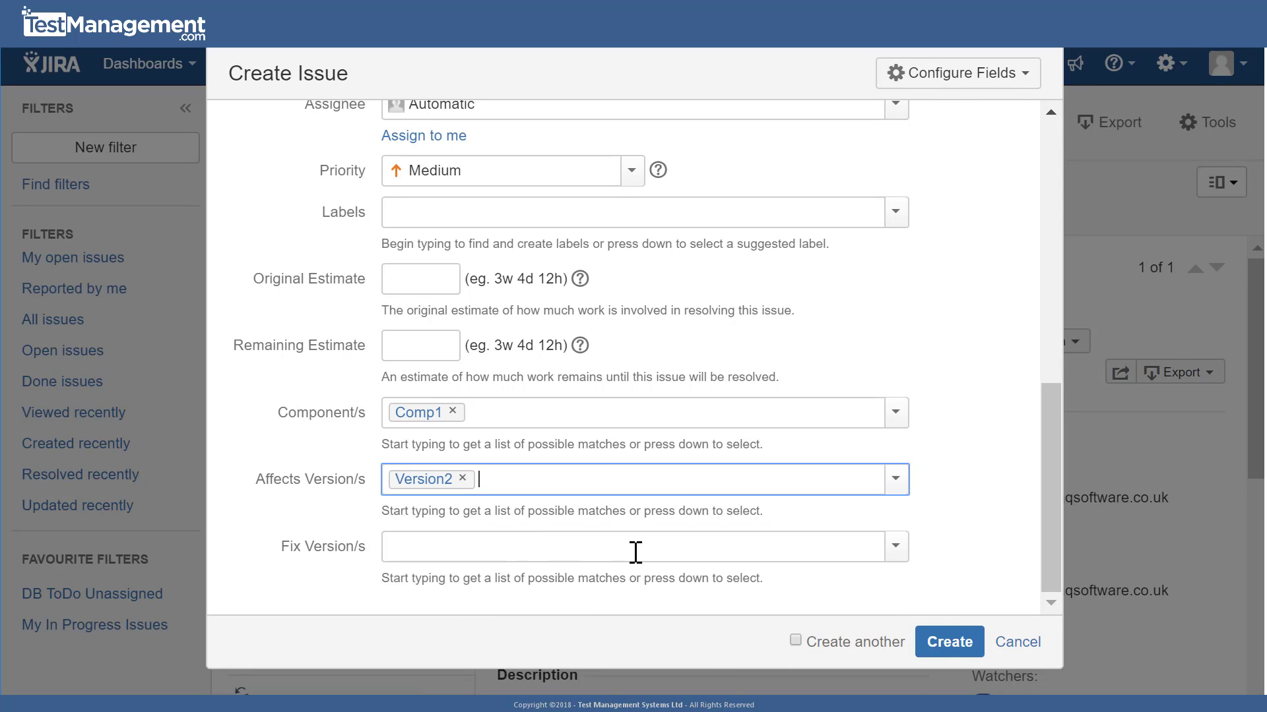
left_click(951, 644)
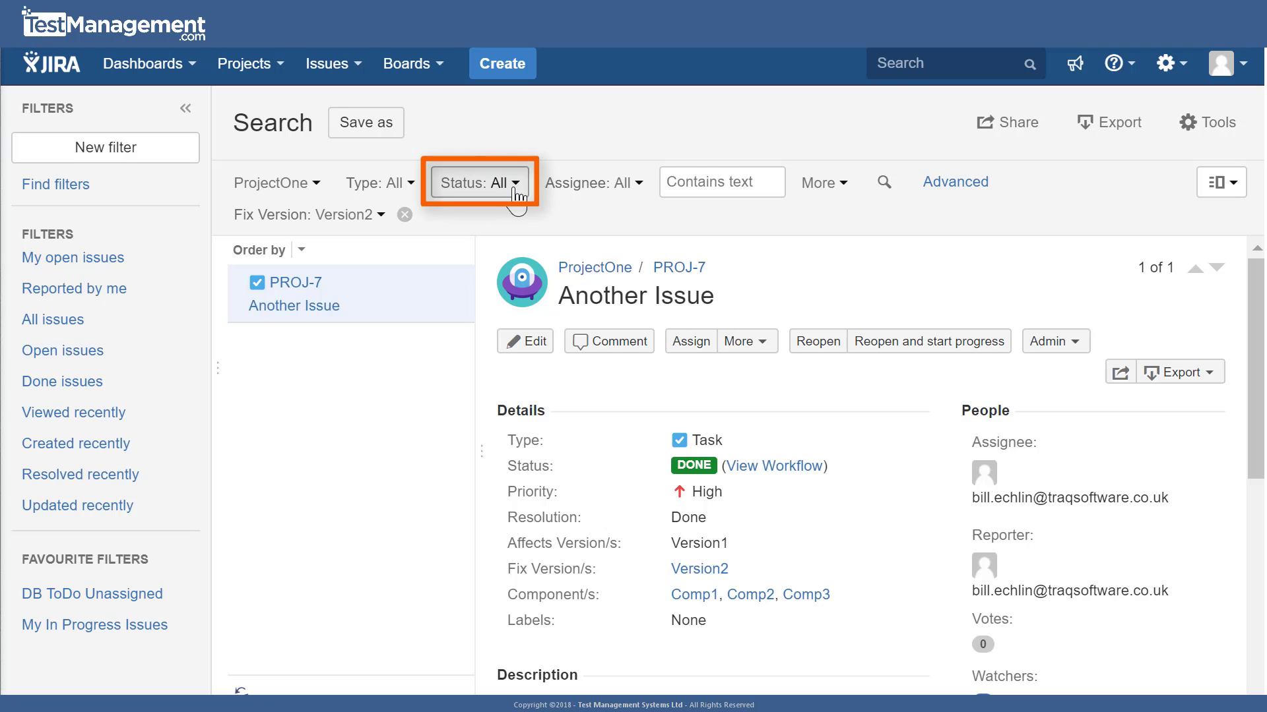
Step: Extend the Fix Version search criterion to include Version1 alongside Version2
left_click(386, 223)
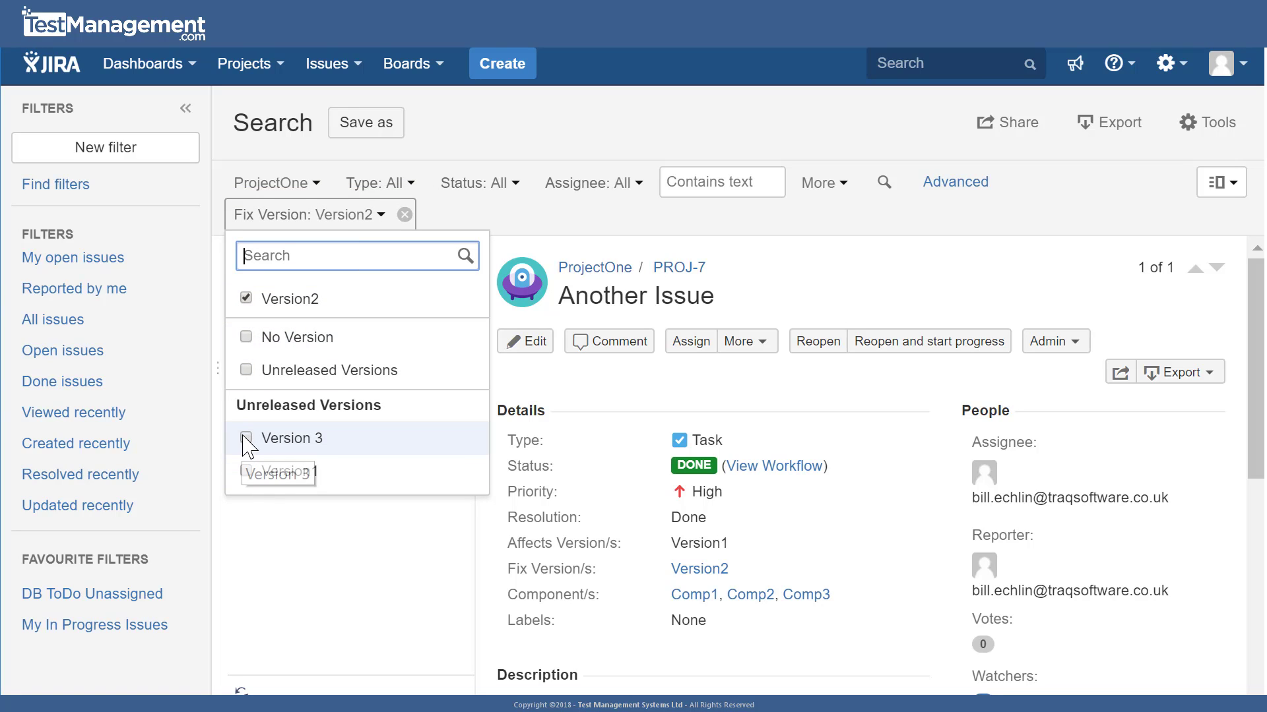
left_click(246, 472)
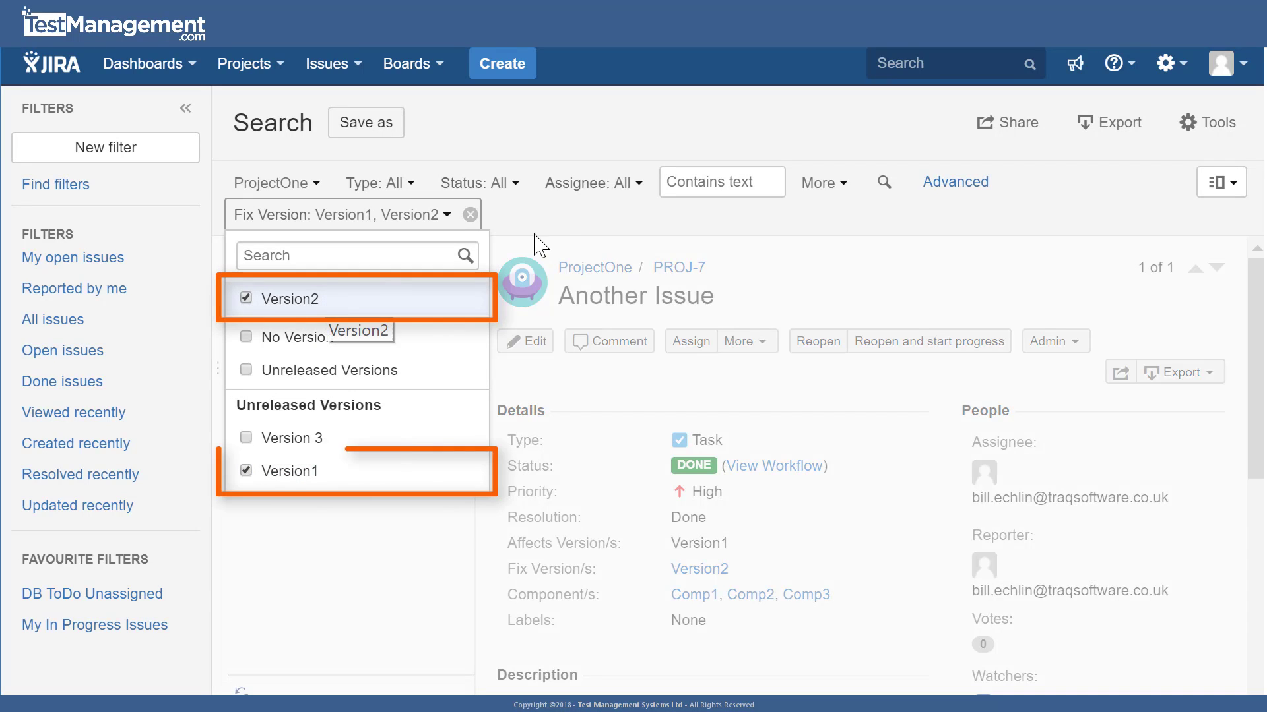
left_click(560, 229)
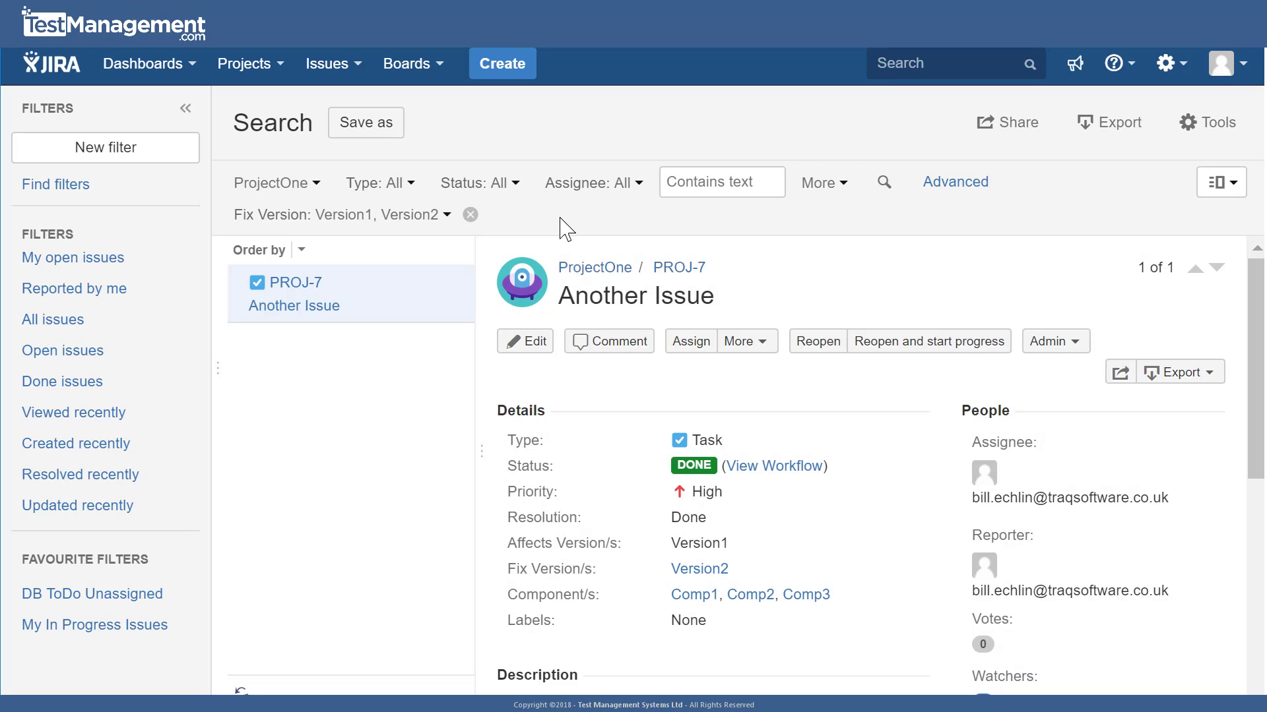
Step: Add a Component criterion to the issue search, matching Comp1 and Comp2
left_click(844, 191)
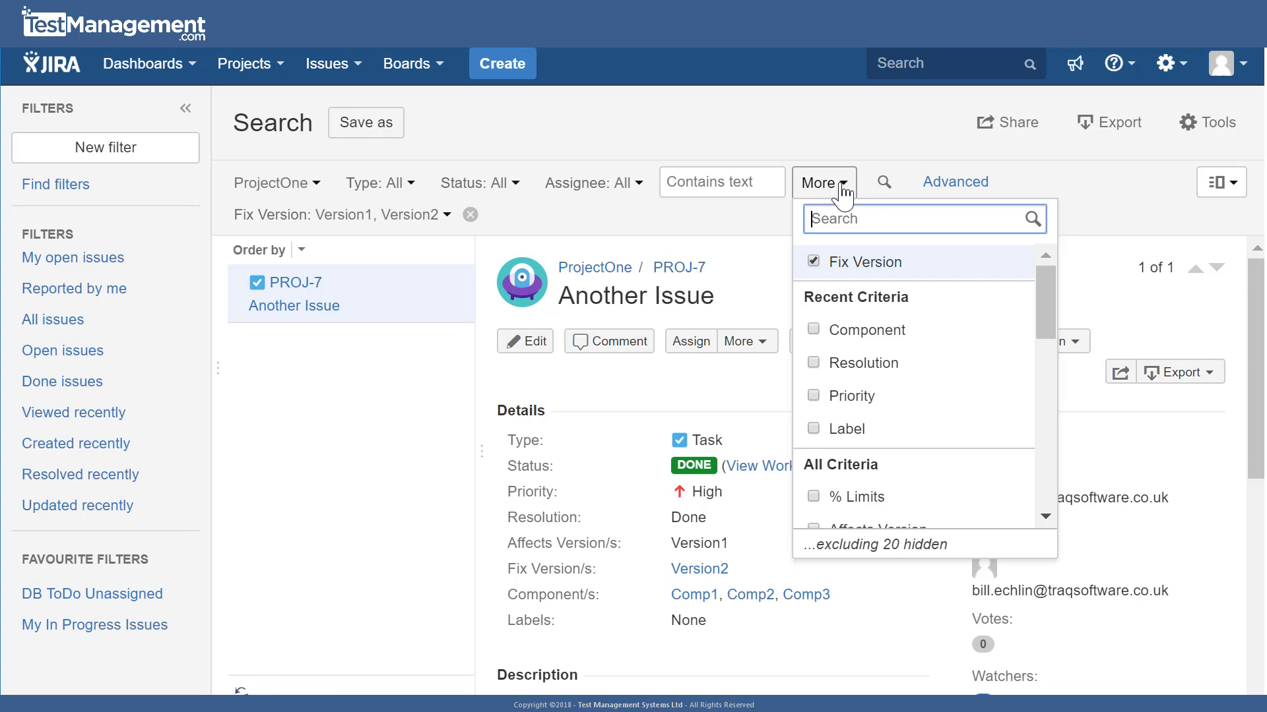
left_click(813, 331)
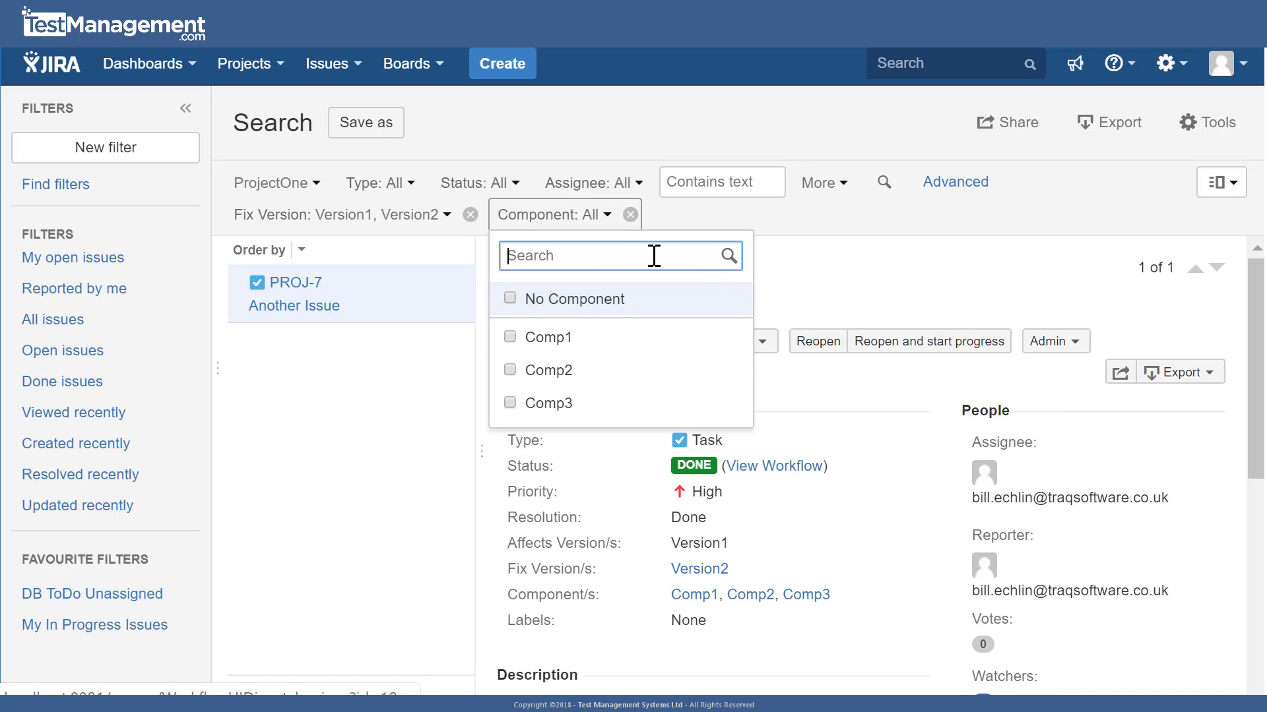
left_click(512, 337)
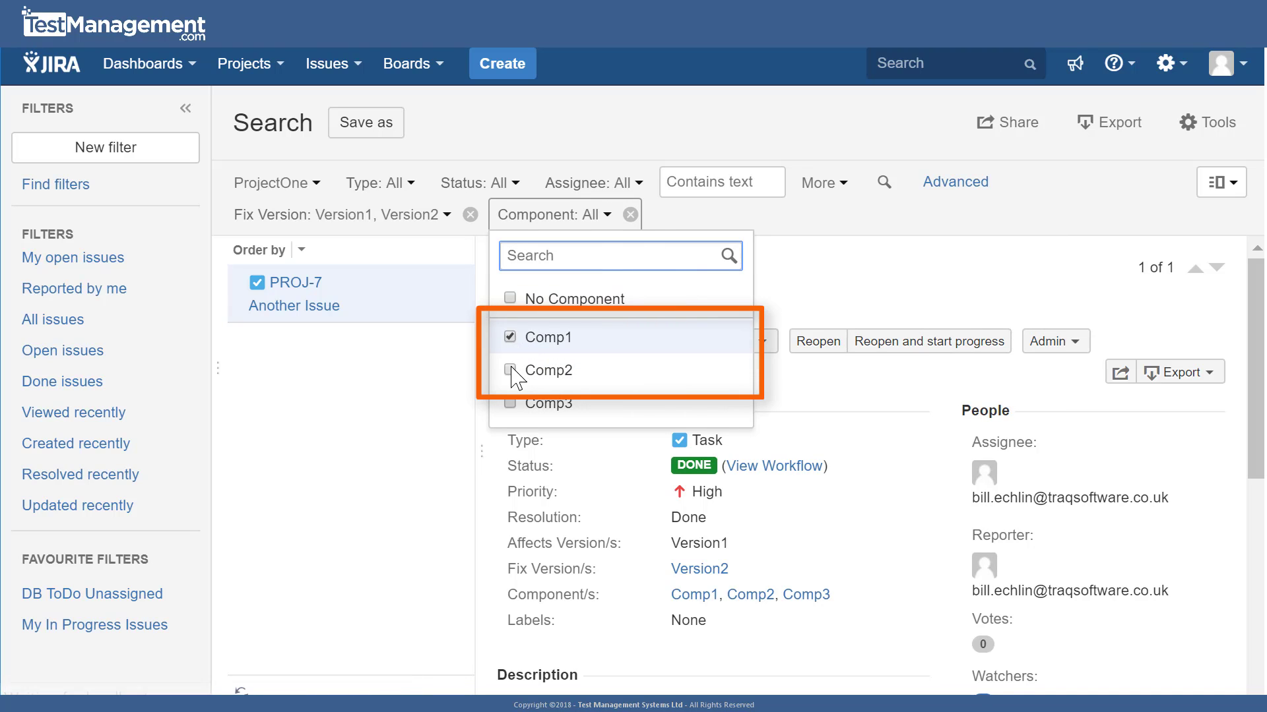
left_click(511, 369)
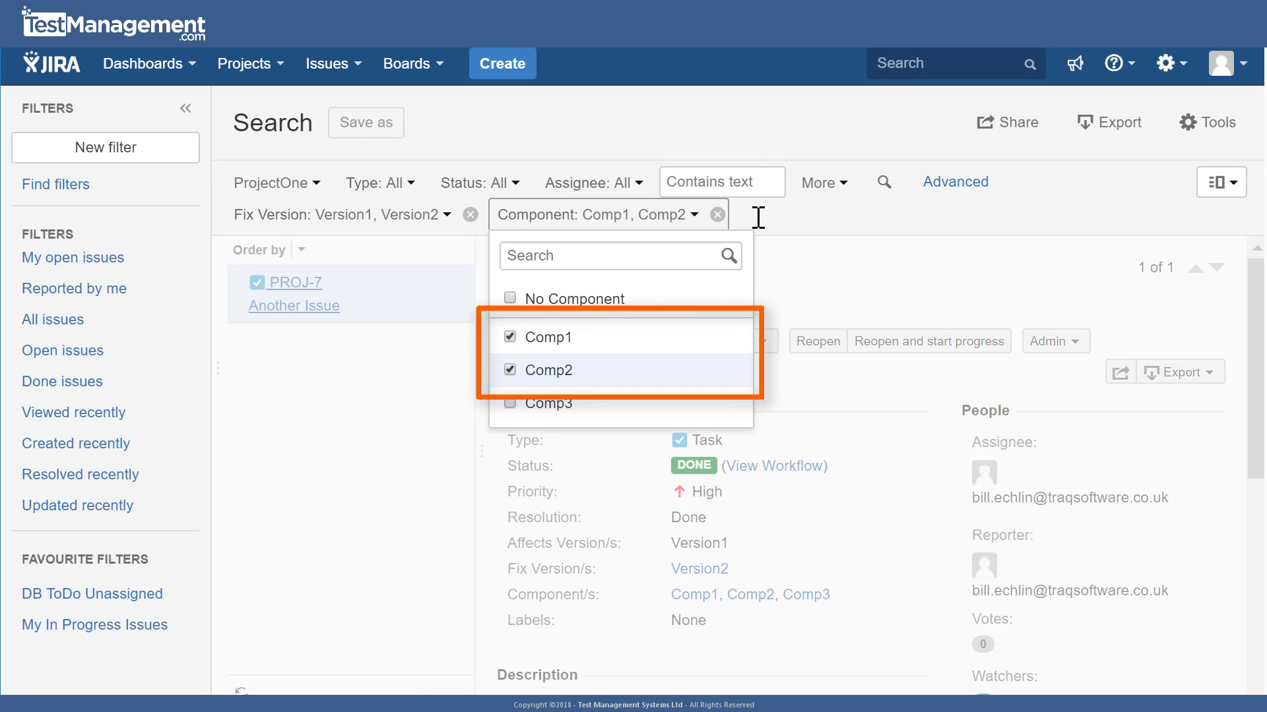
left_click(760, 218)
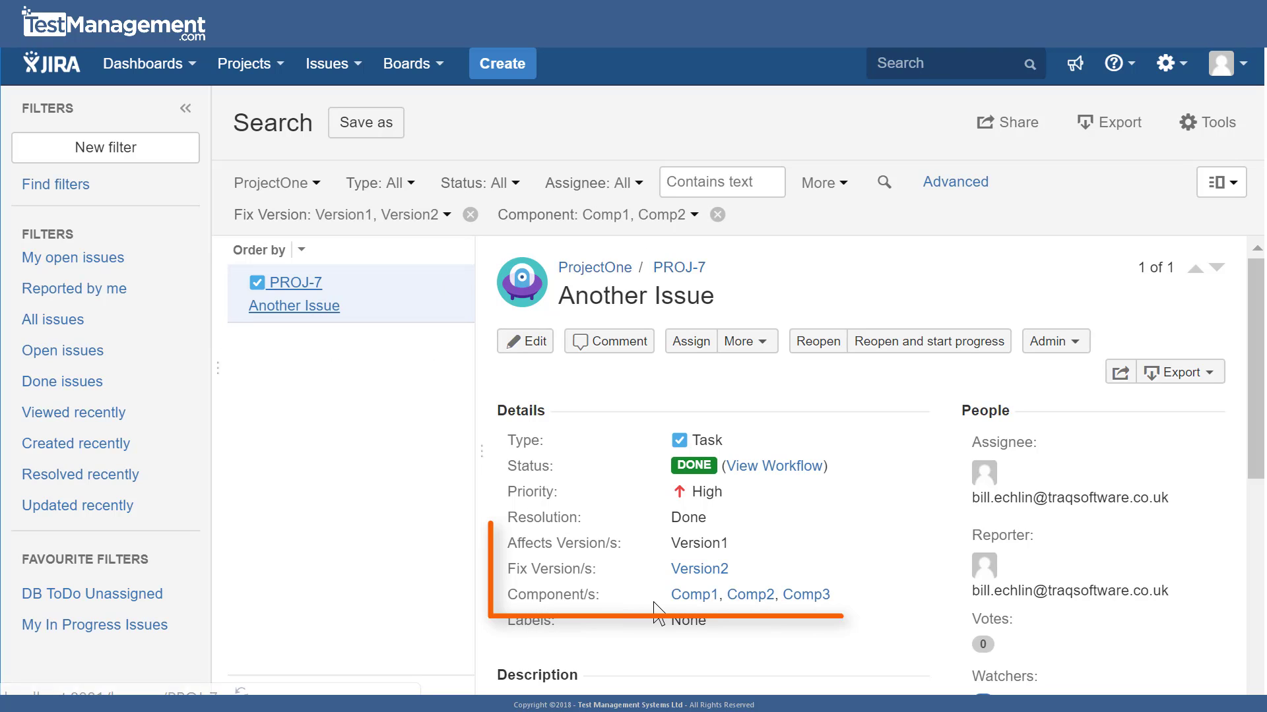
left_click(713, 544)
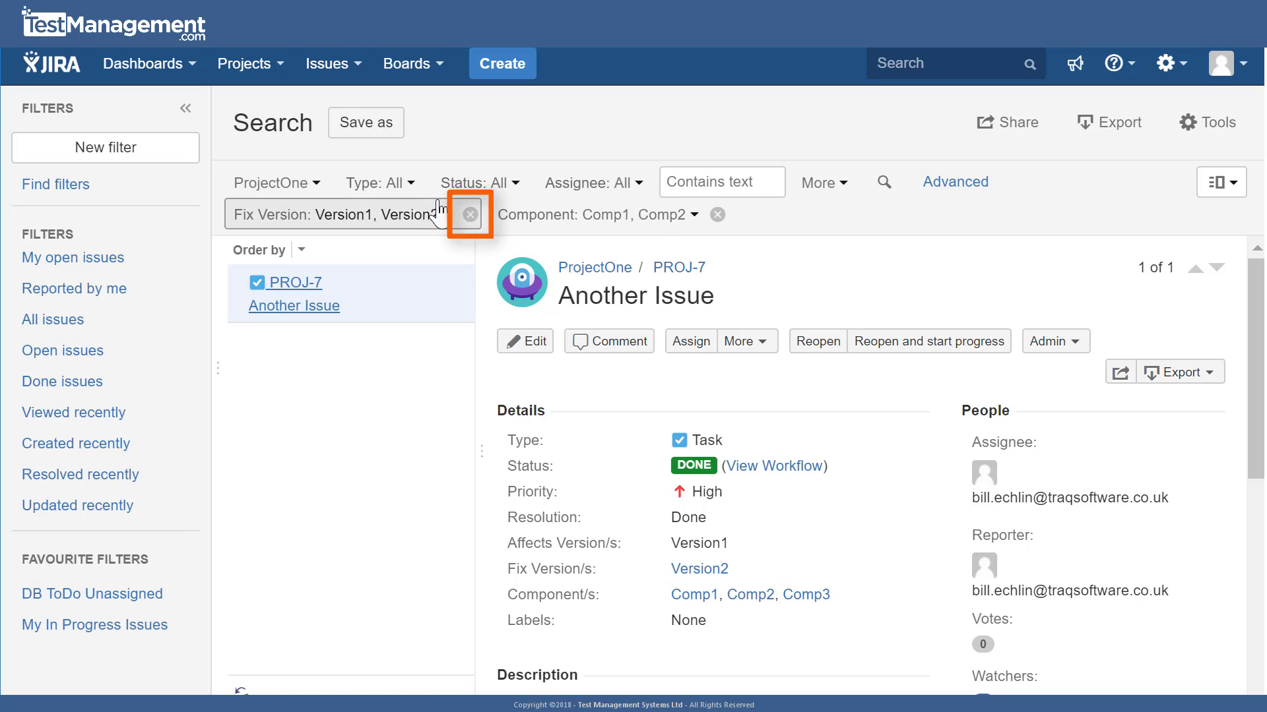
Step: Replace the Fix Version and Component criteria with an Affects Version criterion matching Version1 and Version2
left_click(470, 215)
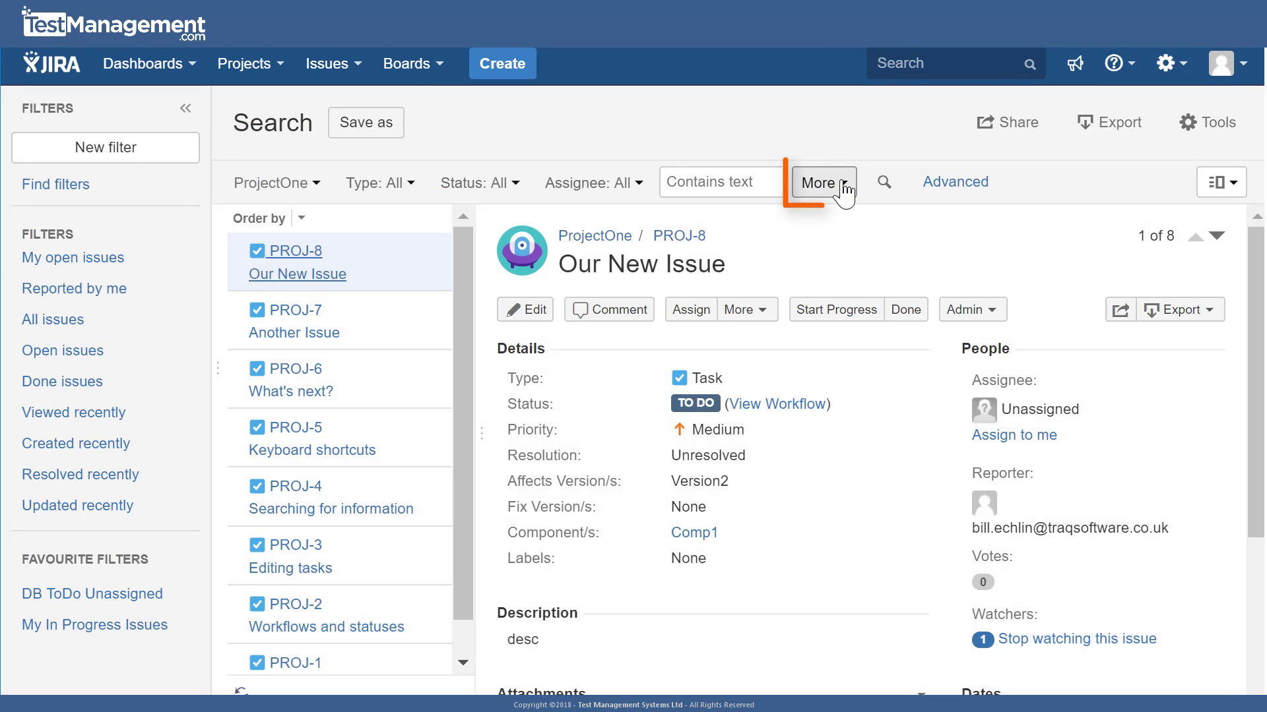
left_click(845, 187)
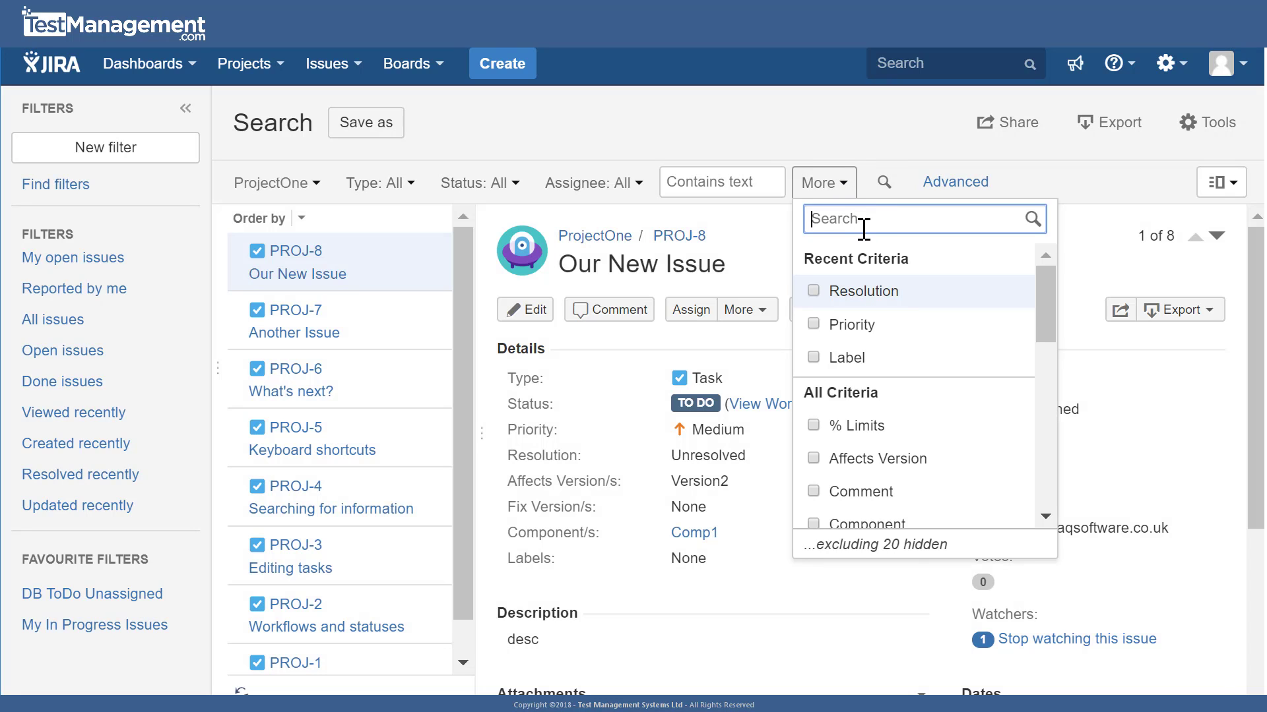
type("ver")
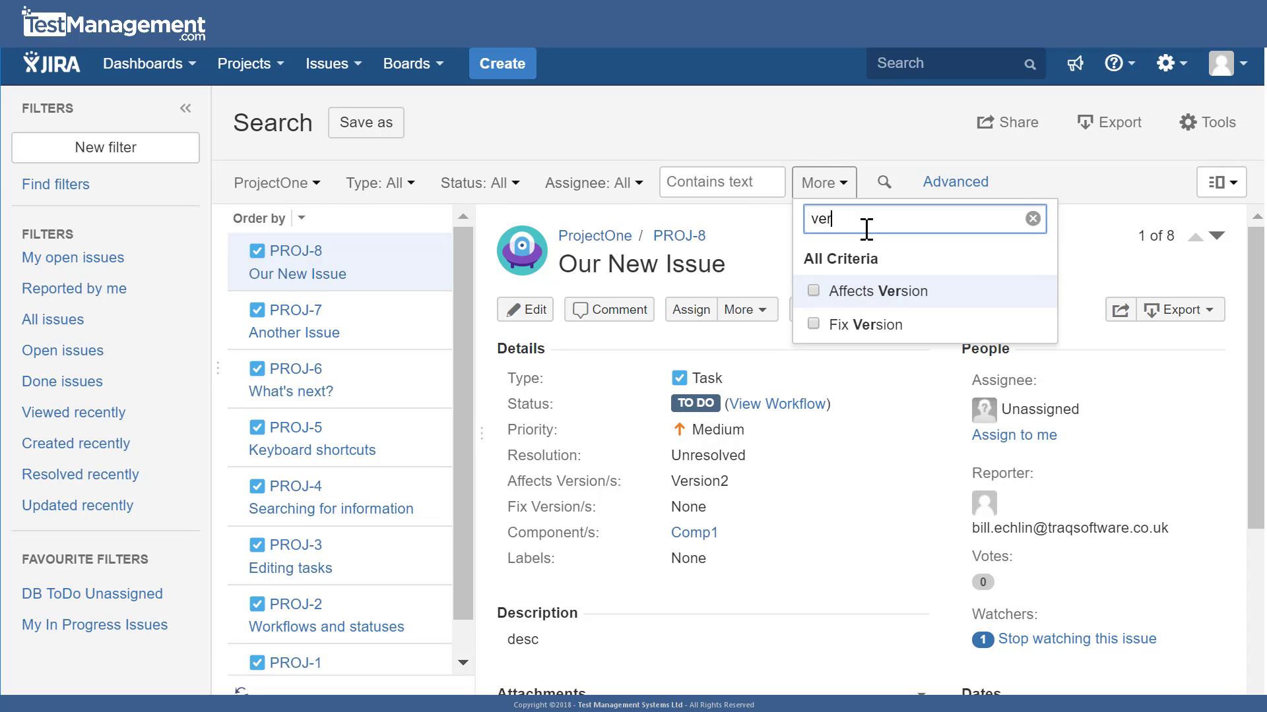
left_click(813, 291)
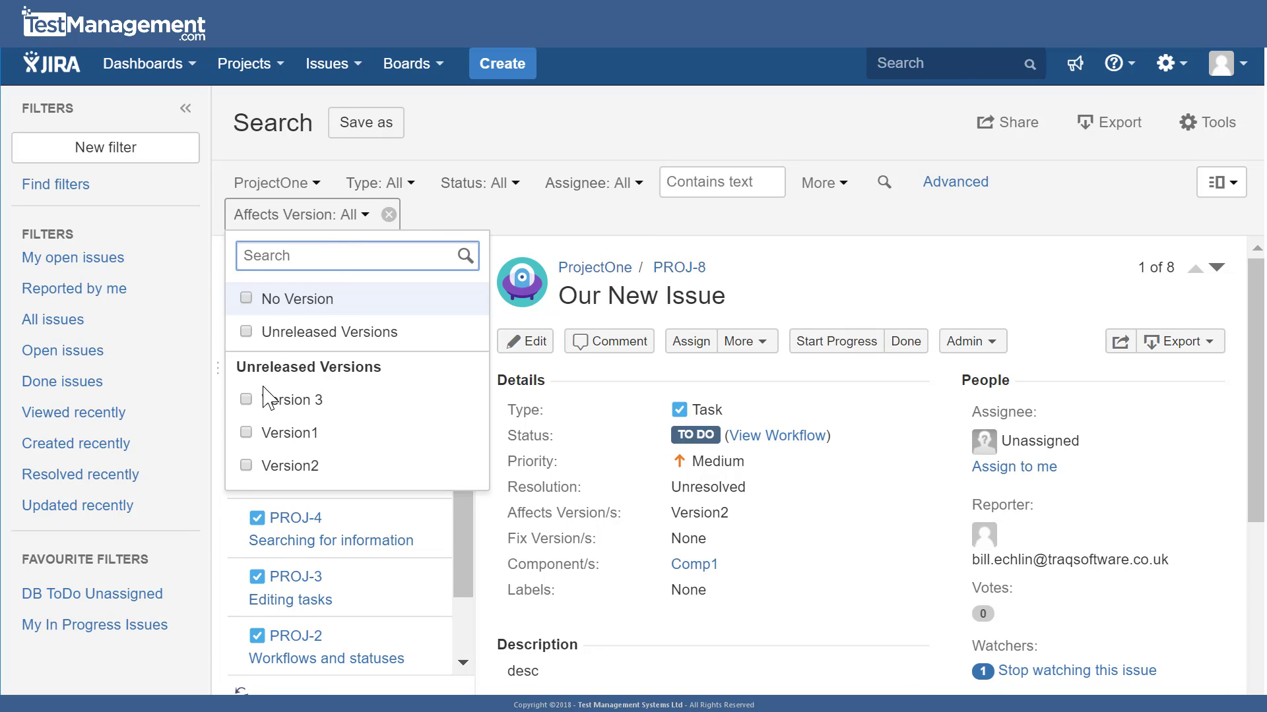
left_click(246, 432)
left_click(247, 466)
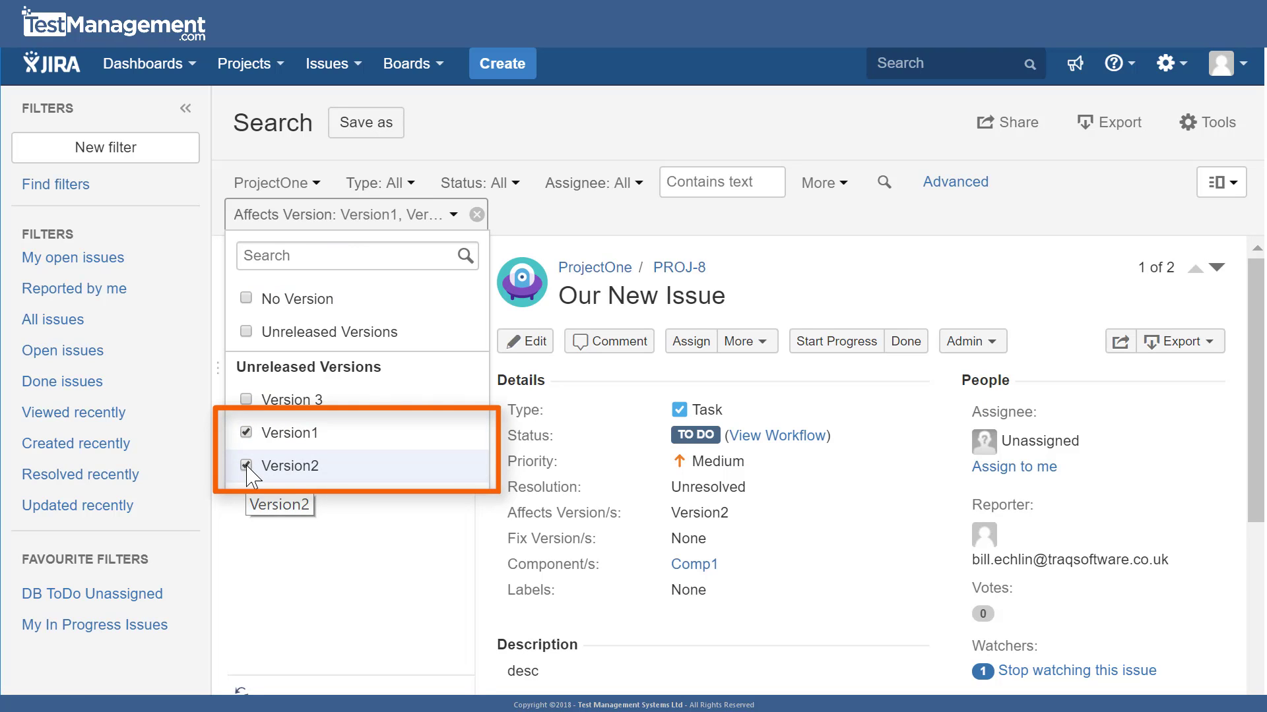
left_click(892, 268)
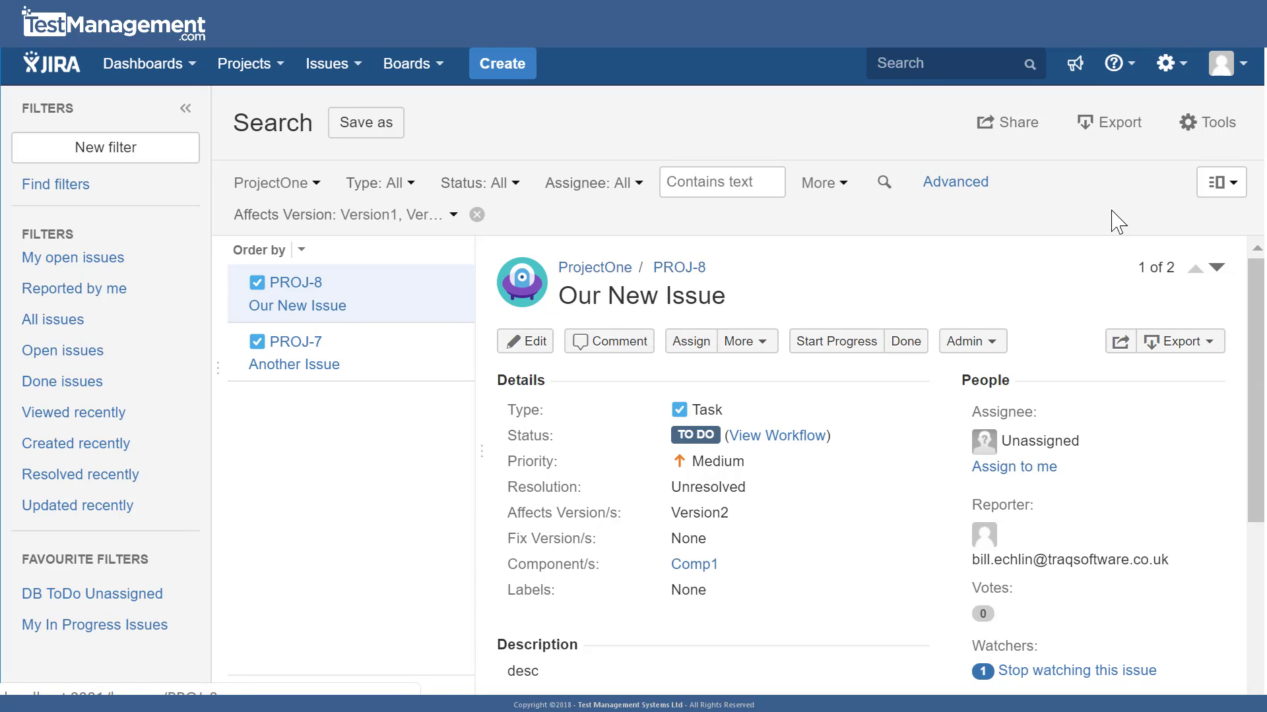
Step: Start a bulk change on all found issues and select PROJ-8 and PROJ-7 for it
left_click(1231, 132)
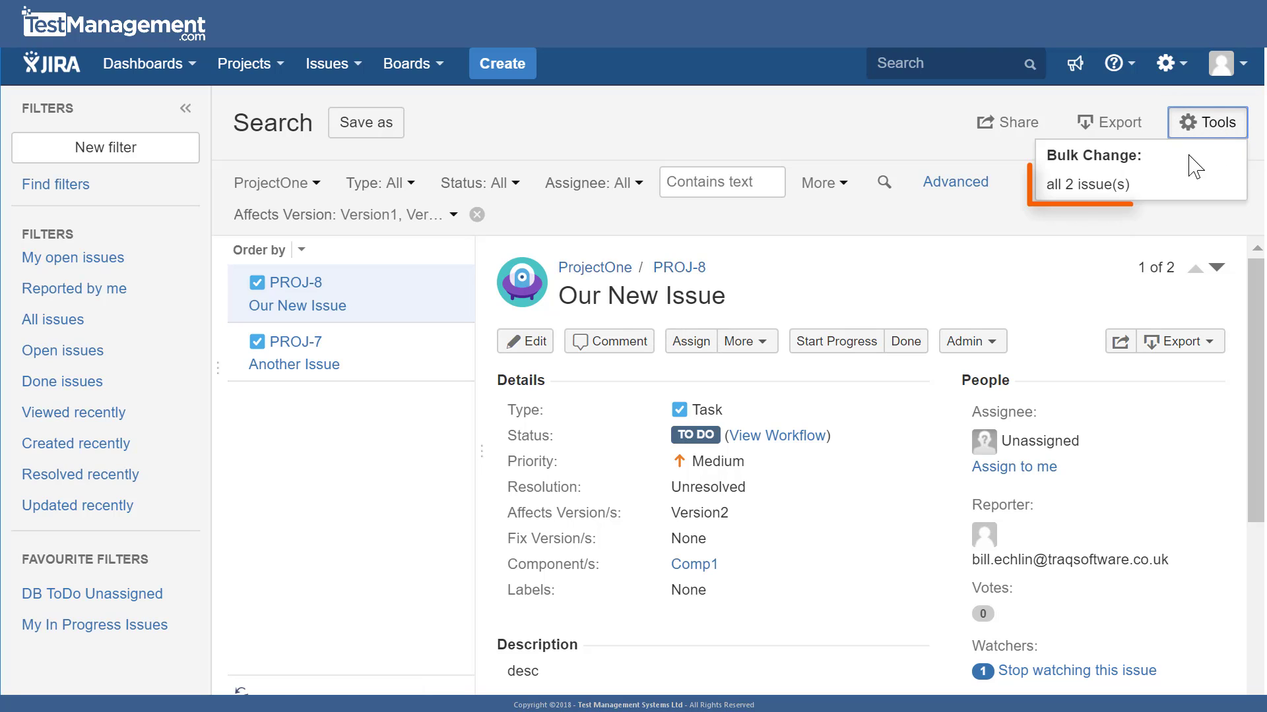
left_click(1102, 177)
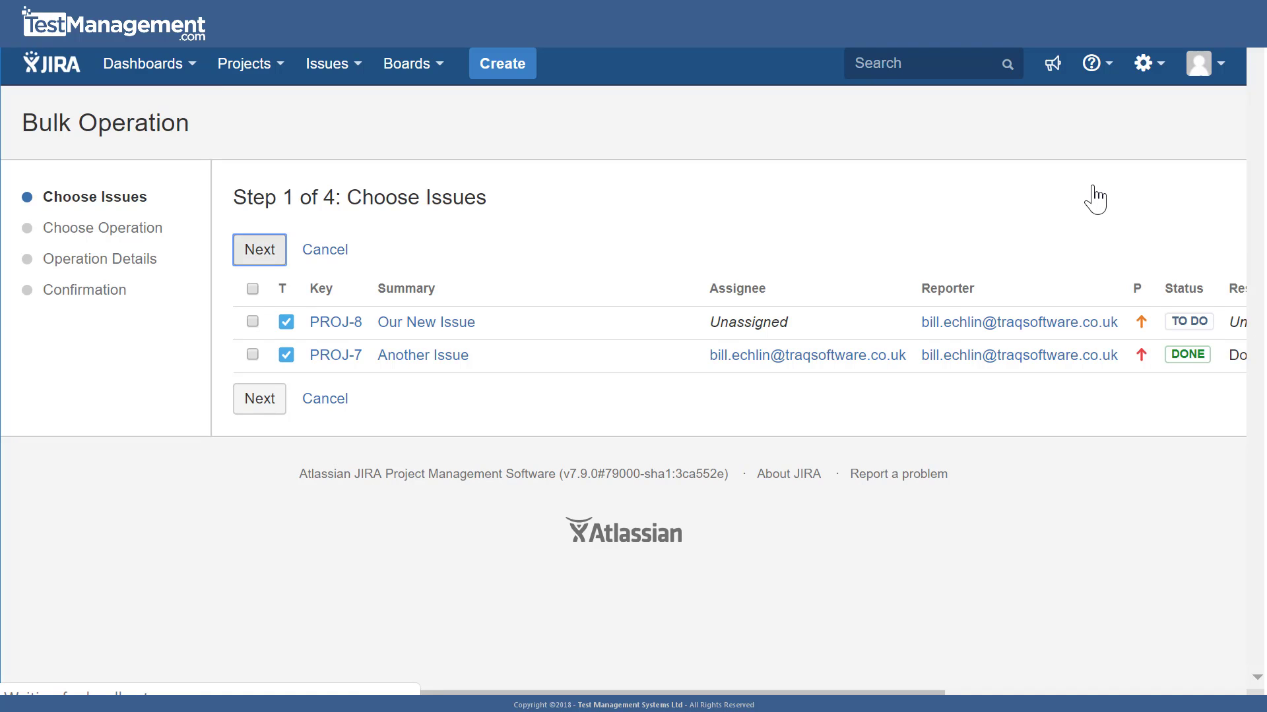
left_click(252, 321)
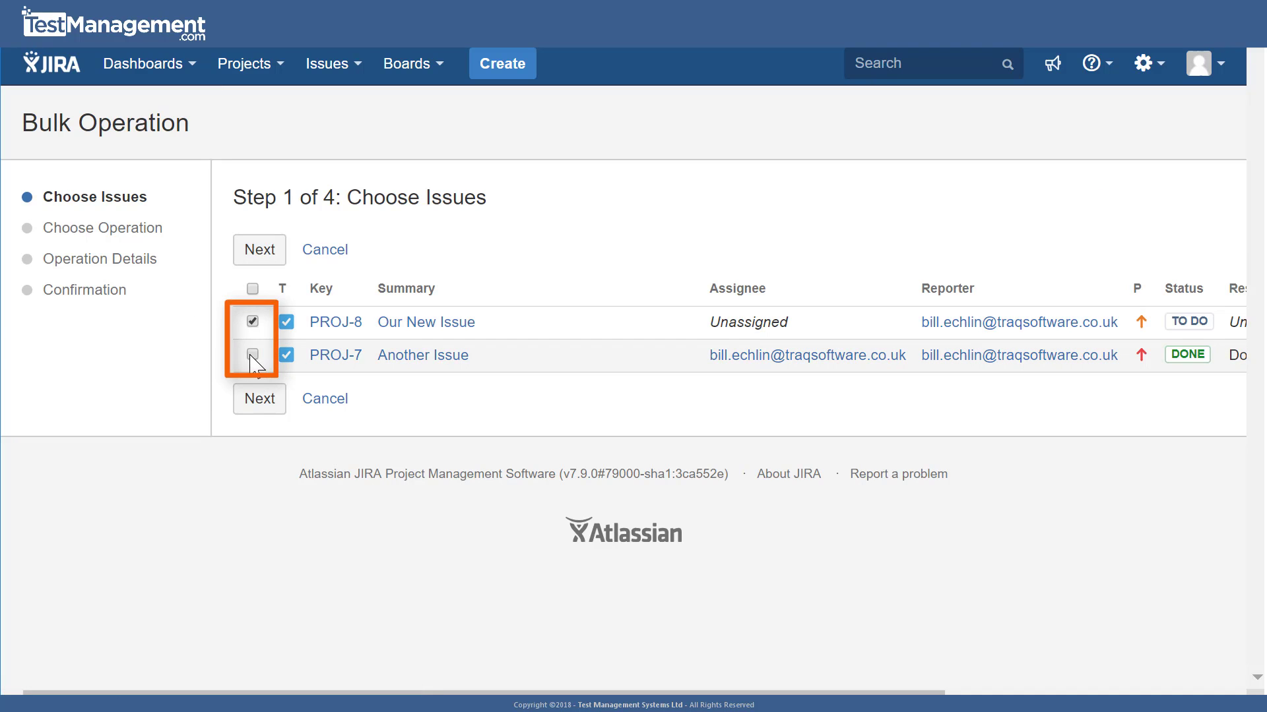
left_click(252, 354)
left_click(269, 407)
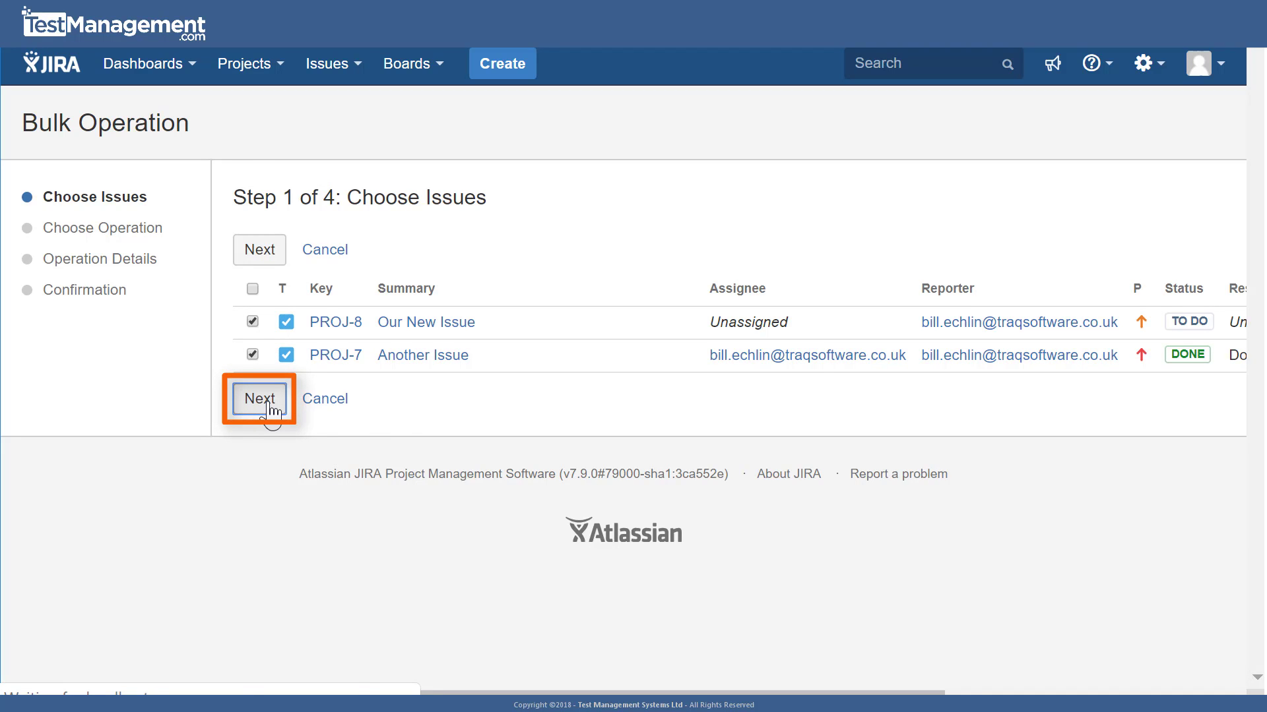
Step: Choose Edit Issues as the bulk operation and proceed to the operation details
scroll(396, 390, "down", 3)
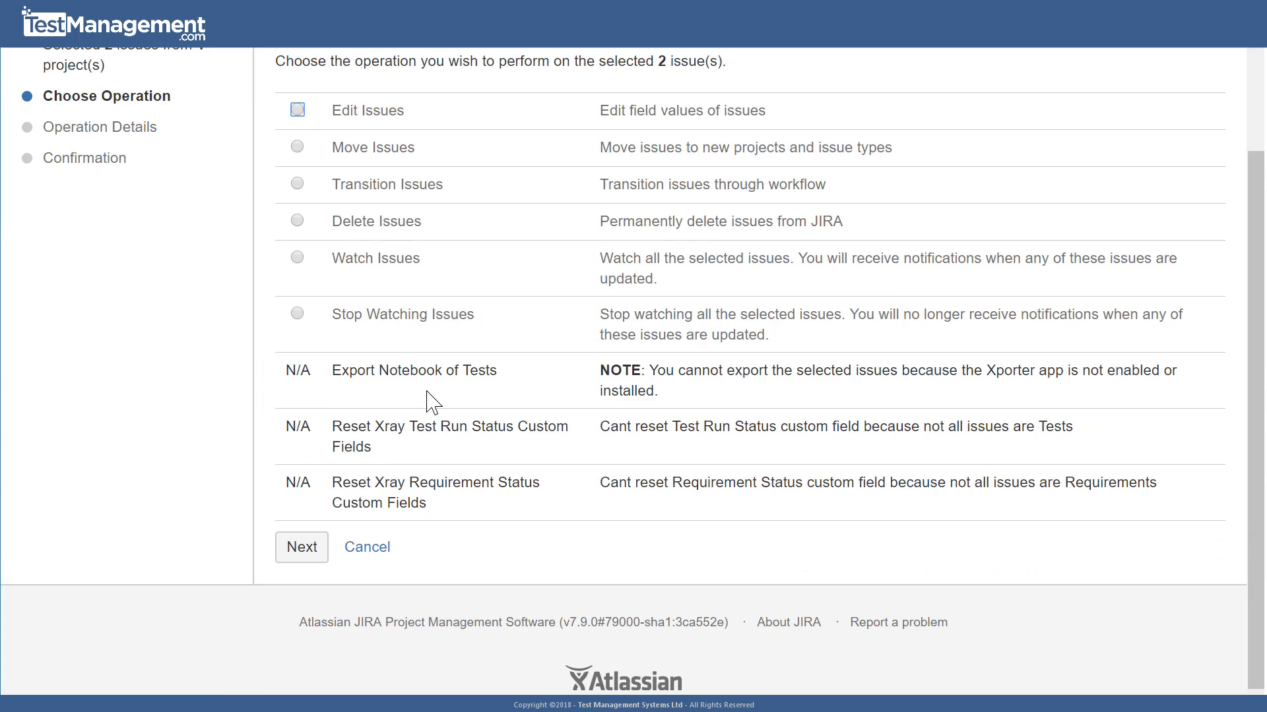
left_click(297, 110)
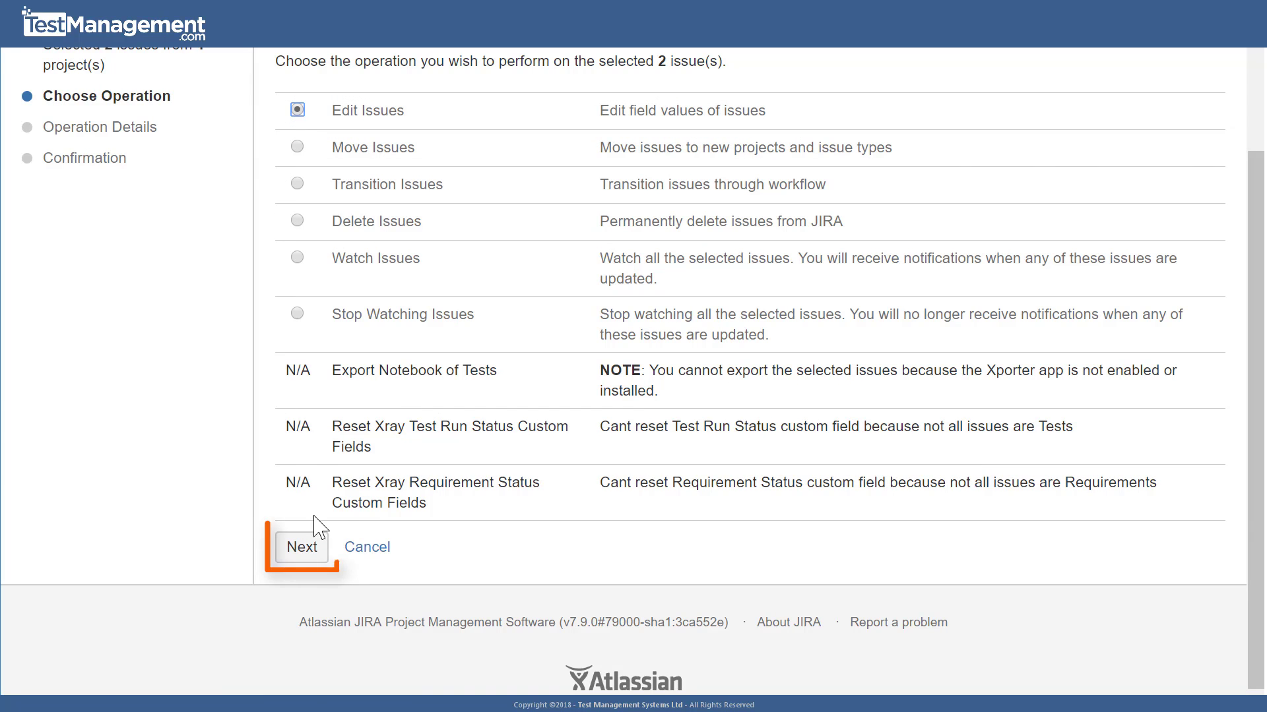
left_click(307, 555)
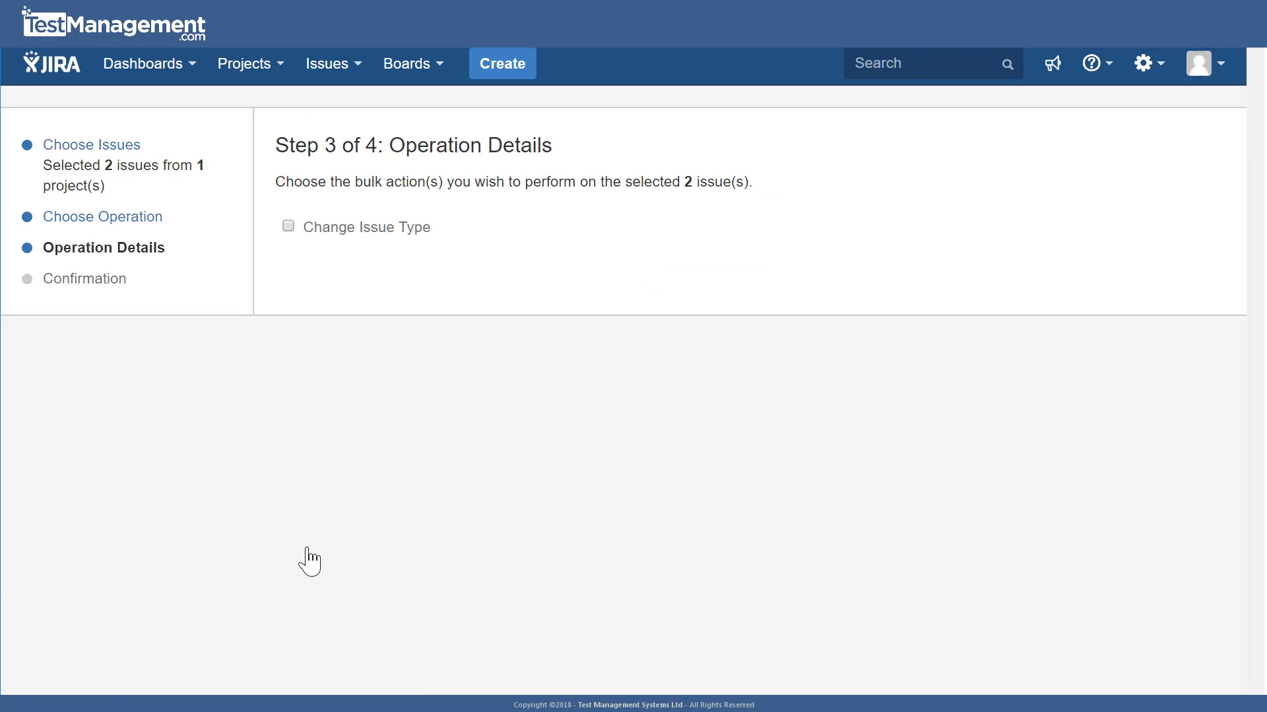
Step: Set the bulk edit to add Version 3 to the existing Fix Version/s and proceed to the confirmation
scroll(393, 509, "down", 8)
scroll(403, 492, "down", 6)
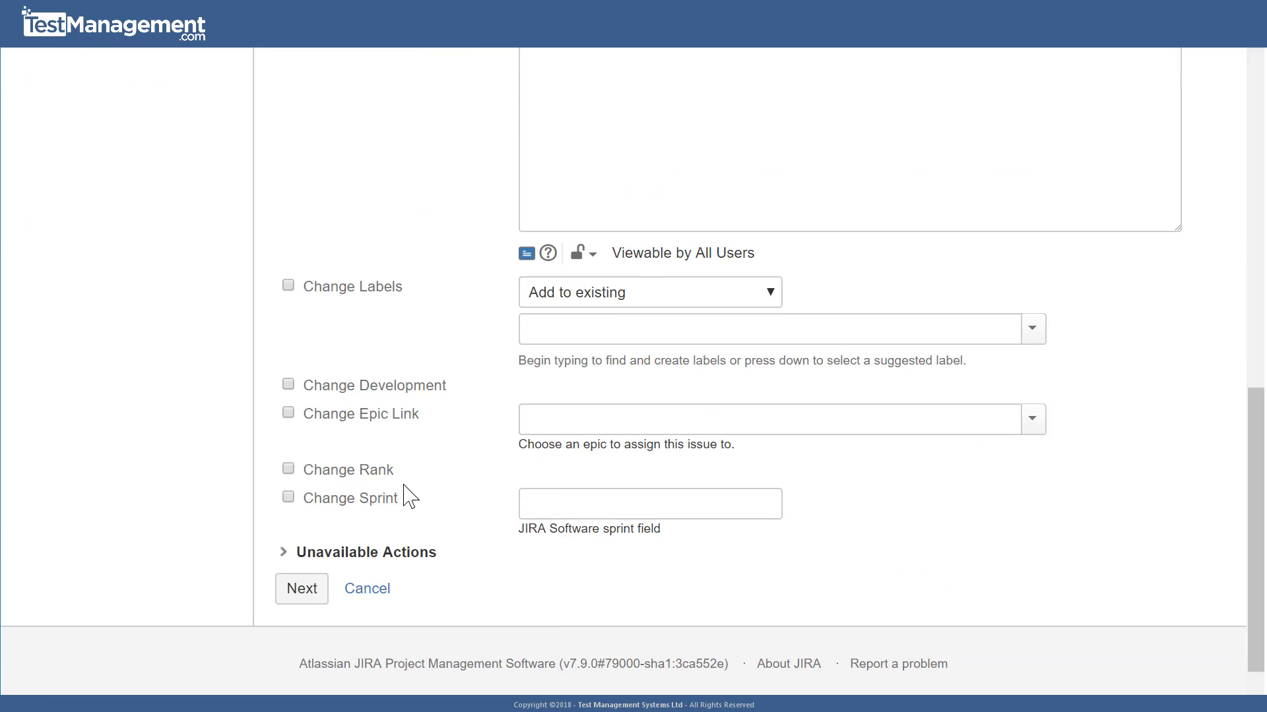
scroll(412, 492, "up", 6)
scroll(415, 489, "up", 8)
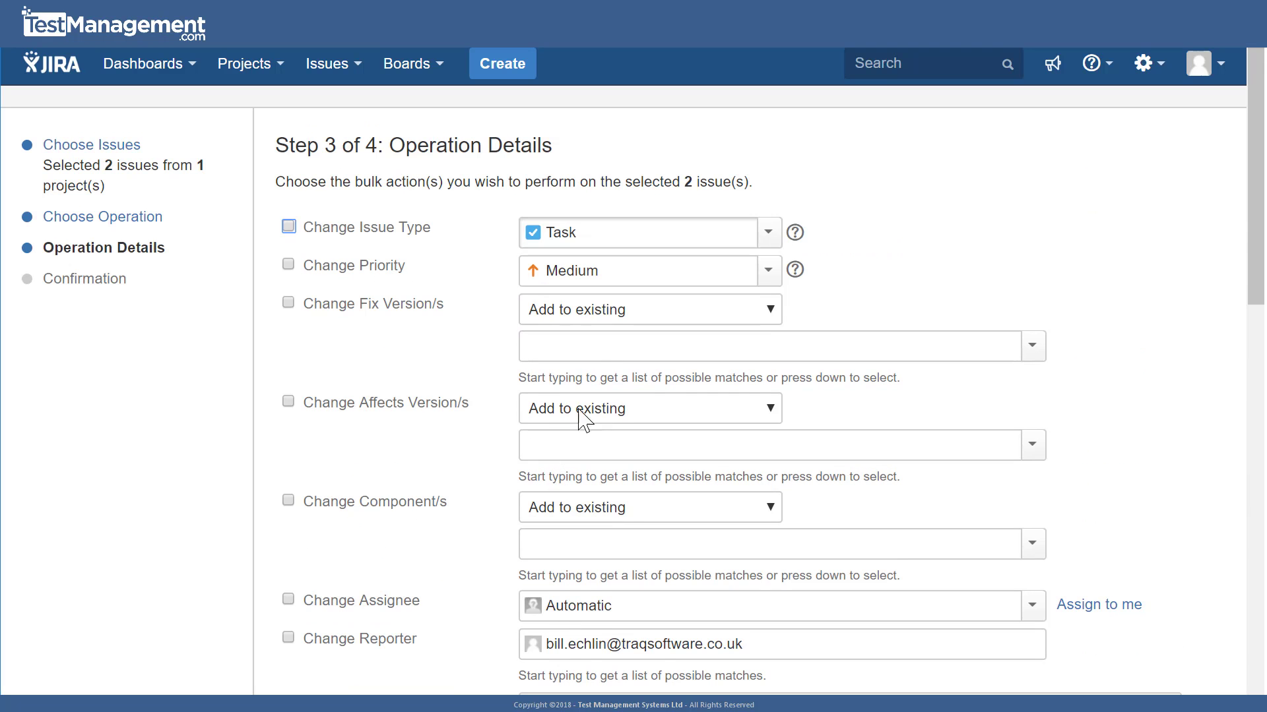
left_click(759, 339)
type("vers")
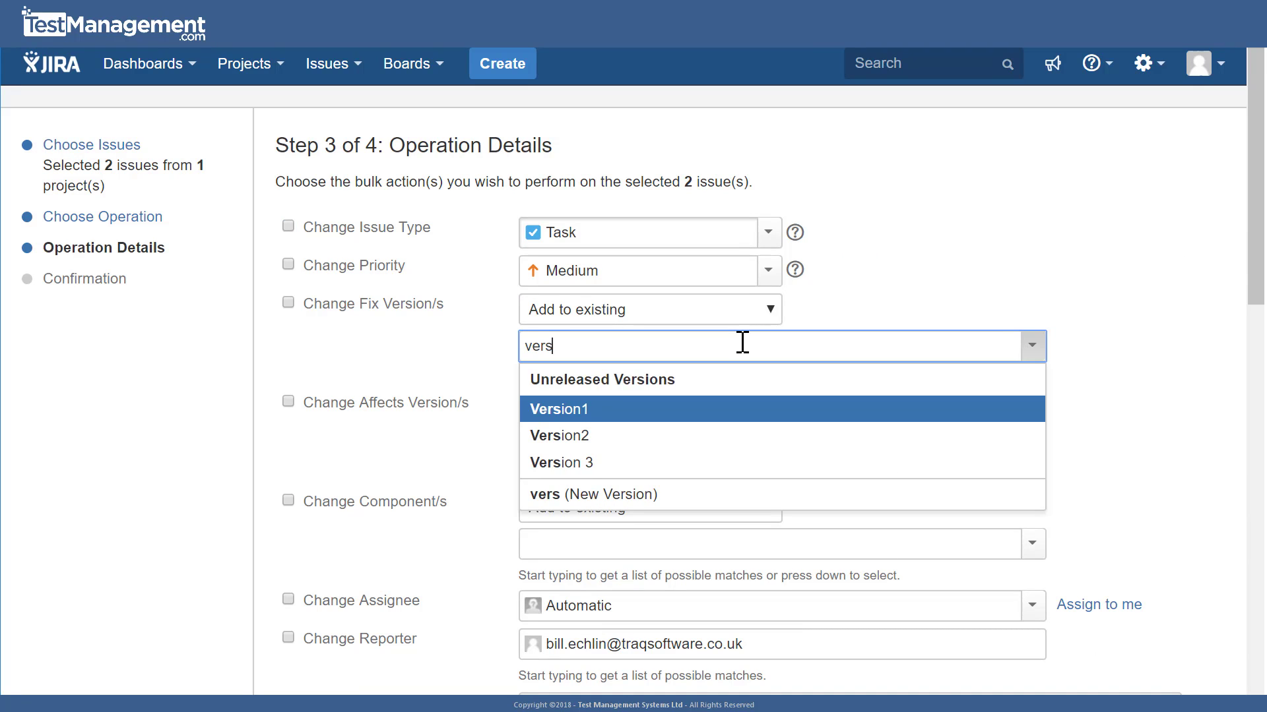
left_click(591, 465)
scroll(617, 477, "down", 10)
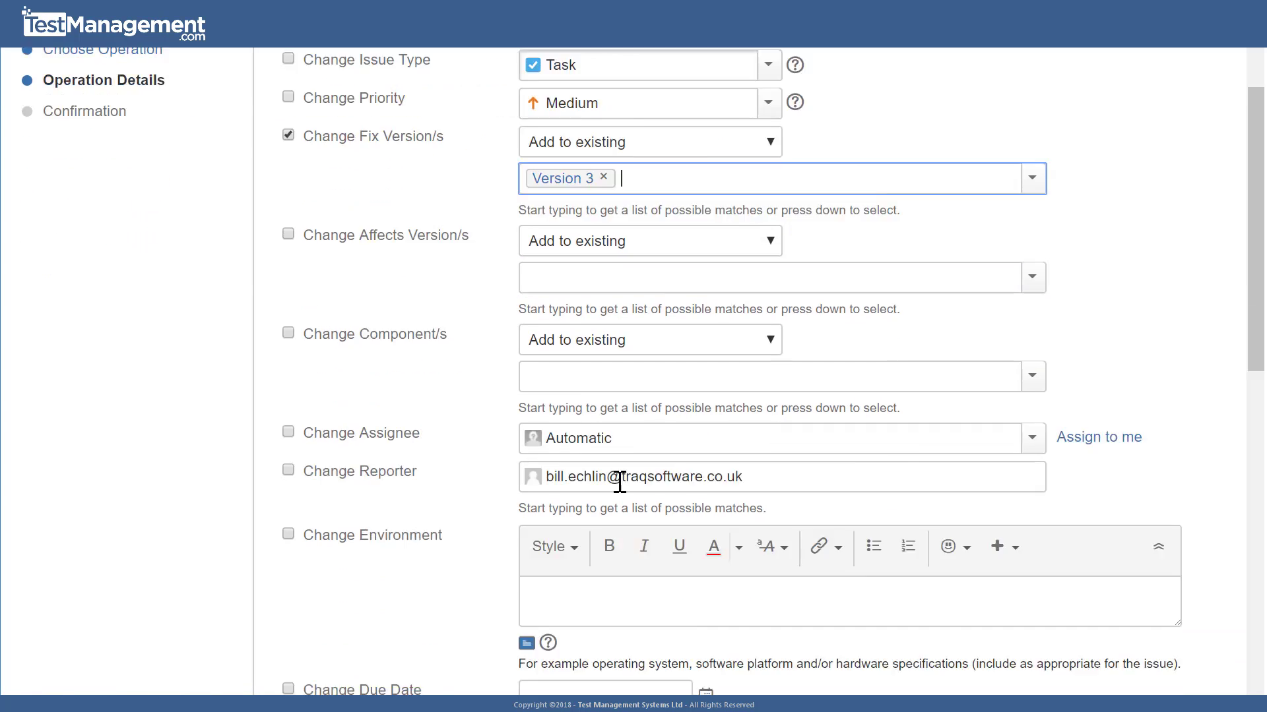
left_click(310, 551)
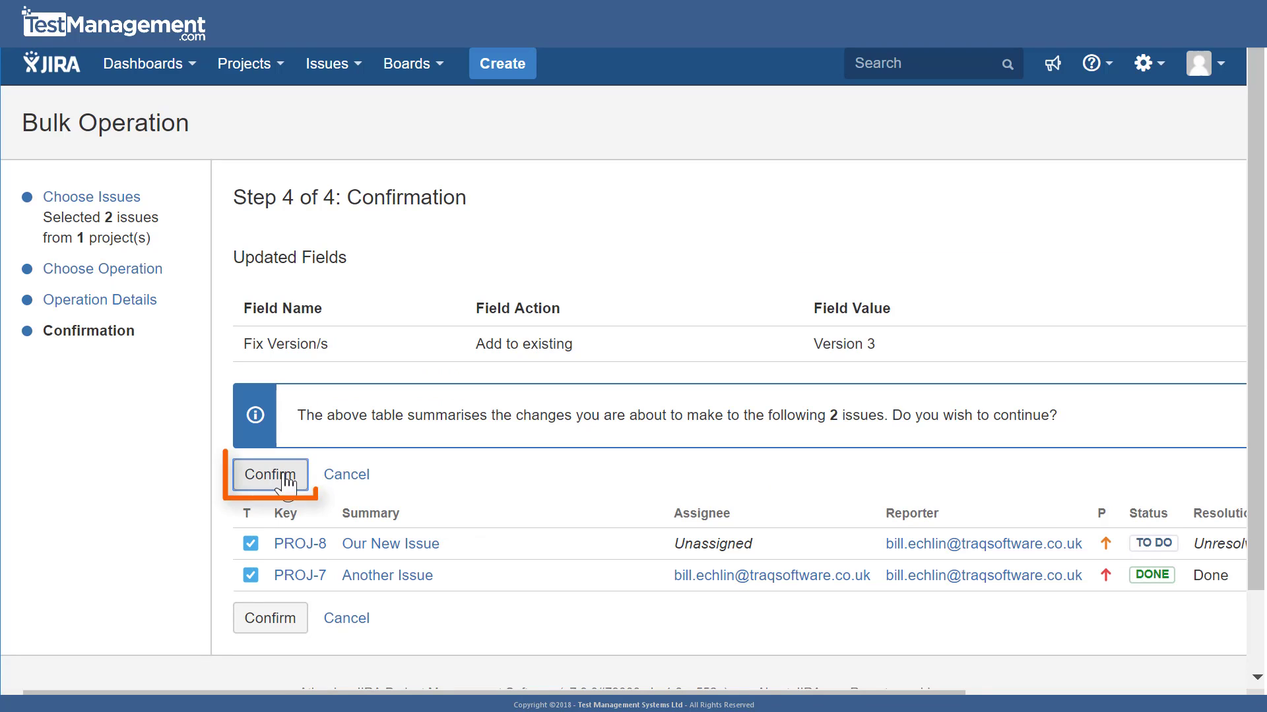
Step: Confirm the bulk edit, refreshing its progress, and acknowledge the finished operation
left_click(283, 476)
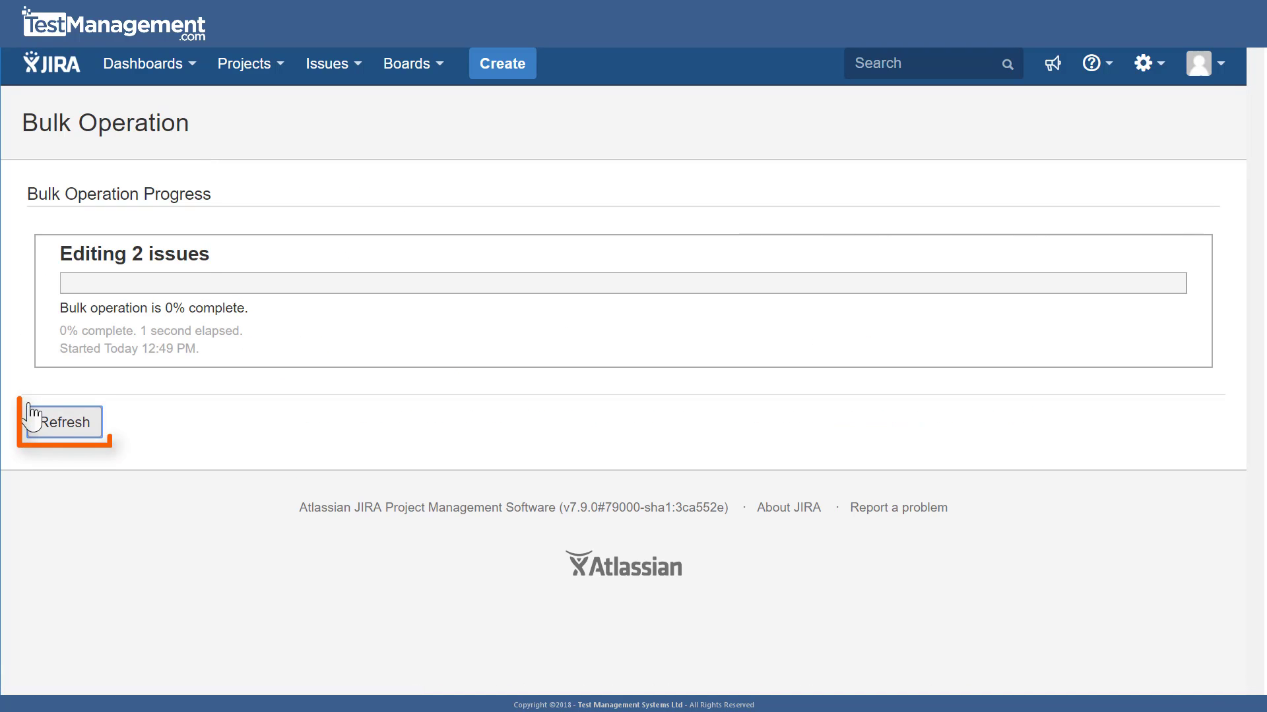
left_click(60, 427)
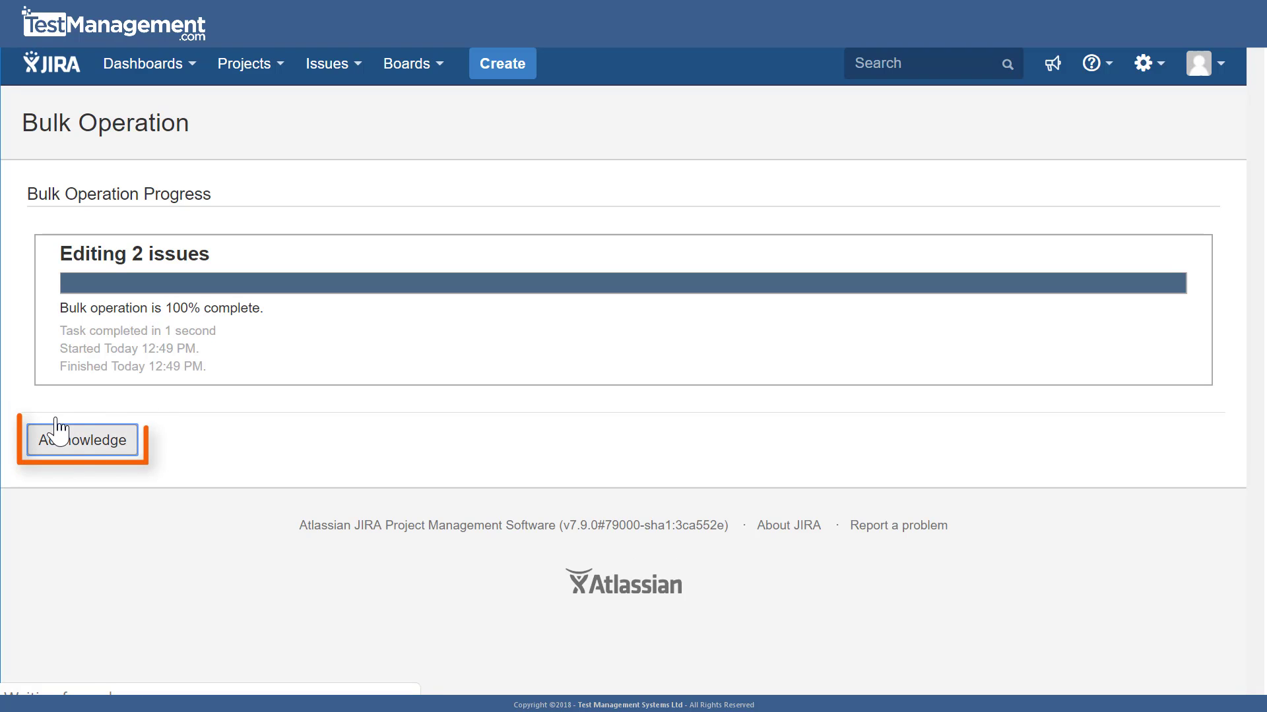
left_click(99, 452)
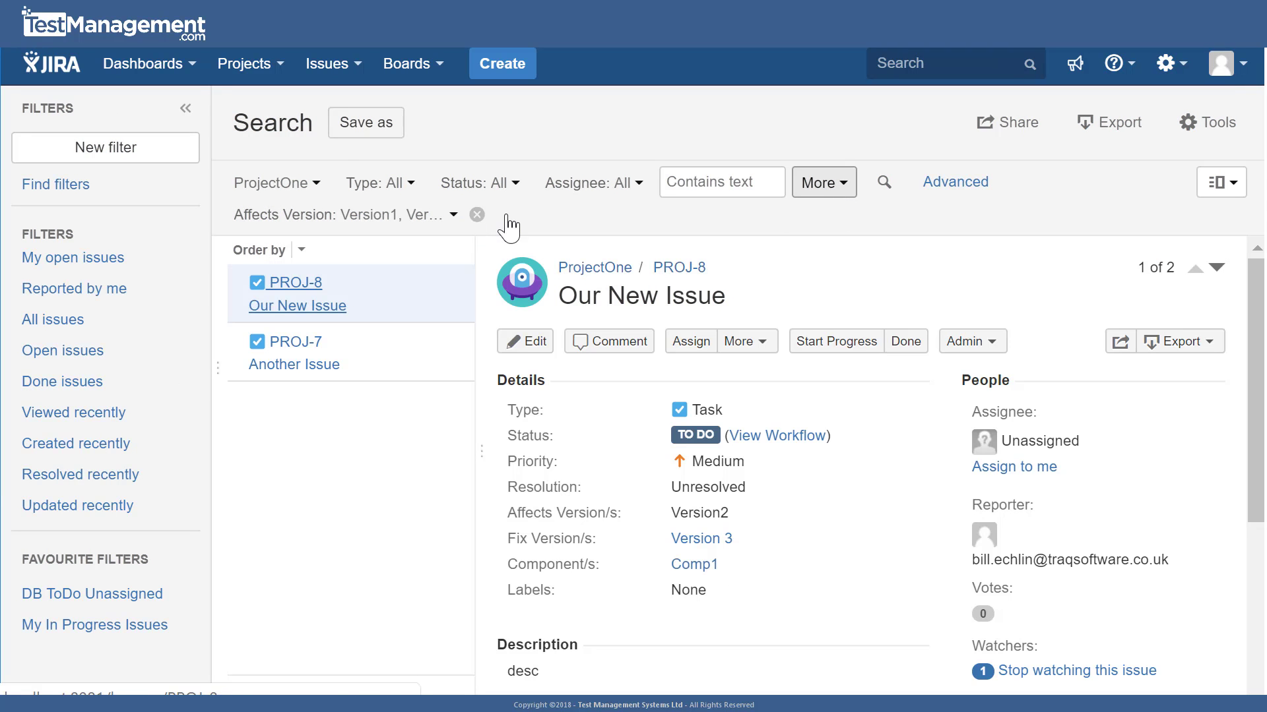
Step: Replace the Affects Version criterion with a Fix Version criterion matching Version 3
left_click(477, 214)
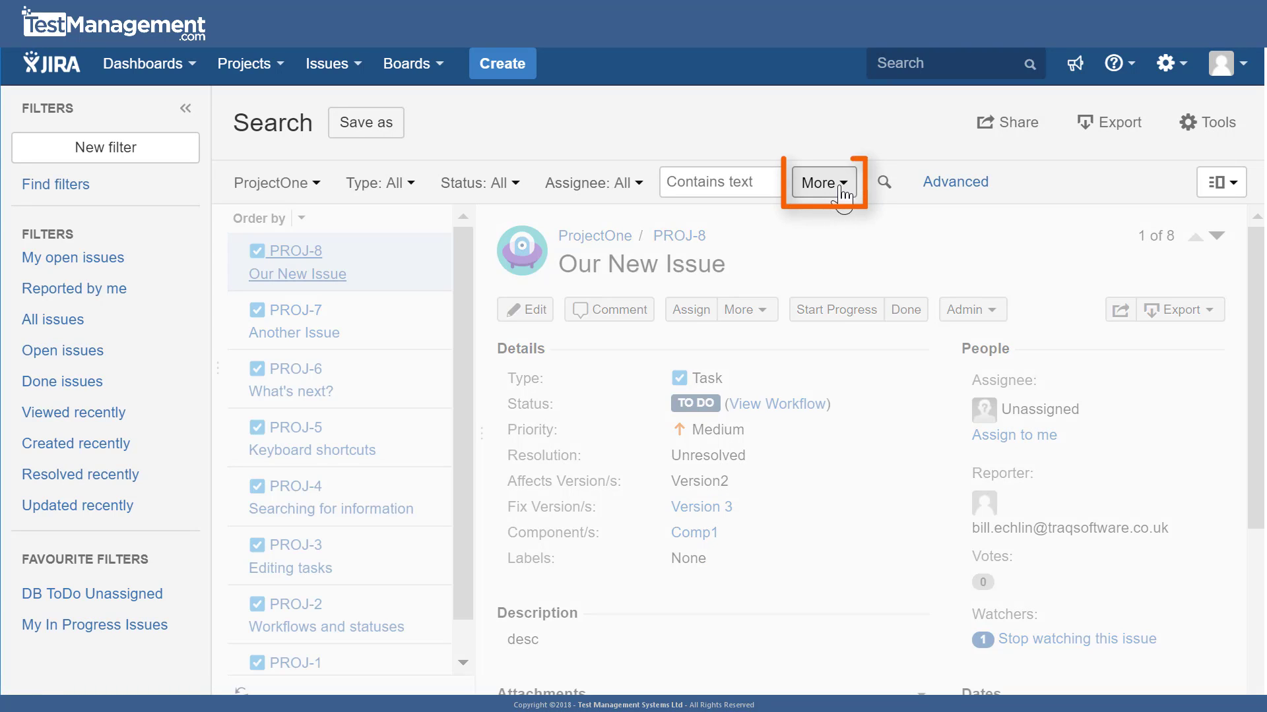
left_click(841, 191)
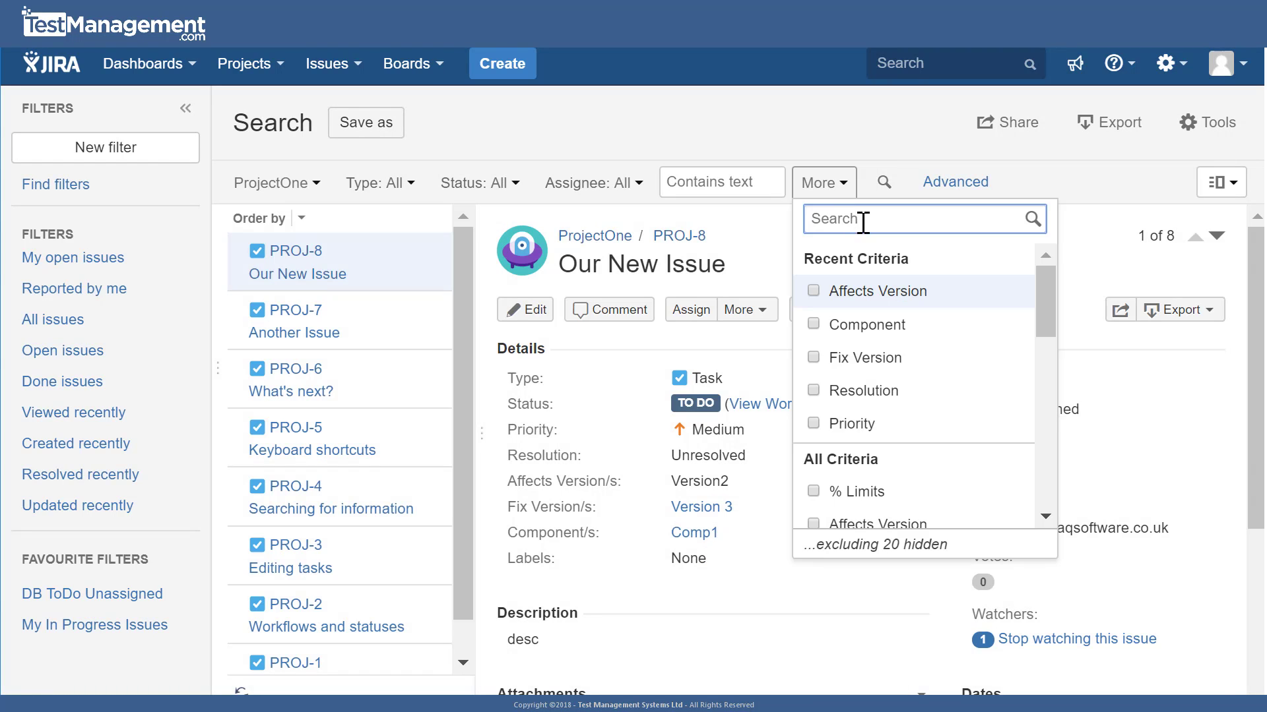
left_click(813, 357)
left_click(338, 216)
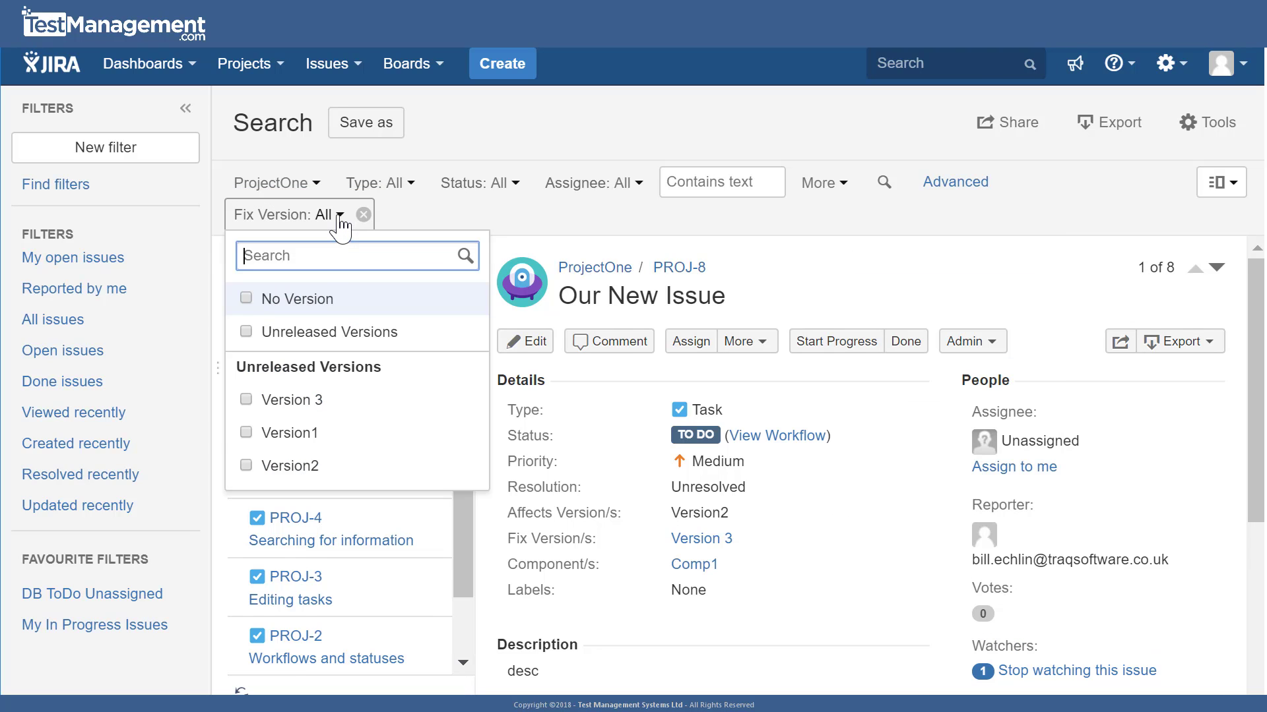
left_click(247, 399)
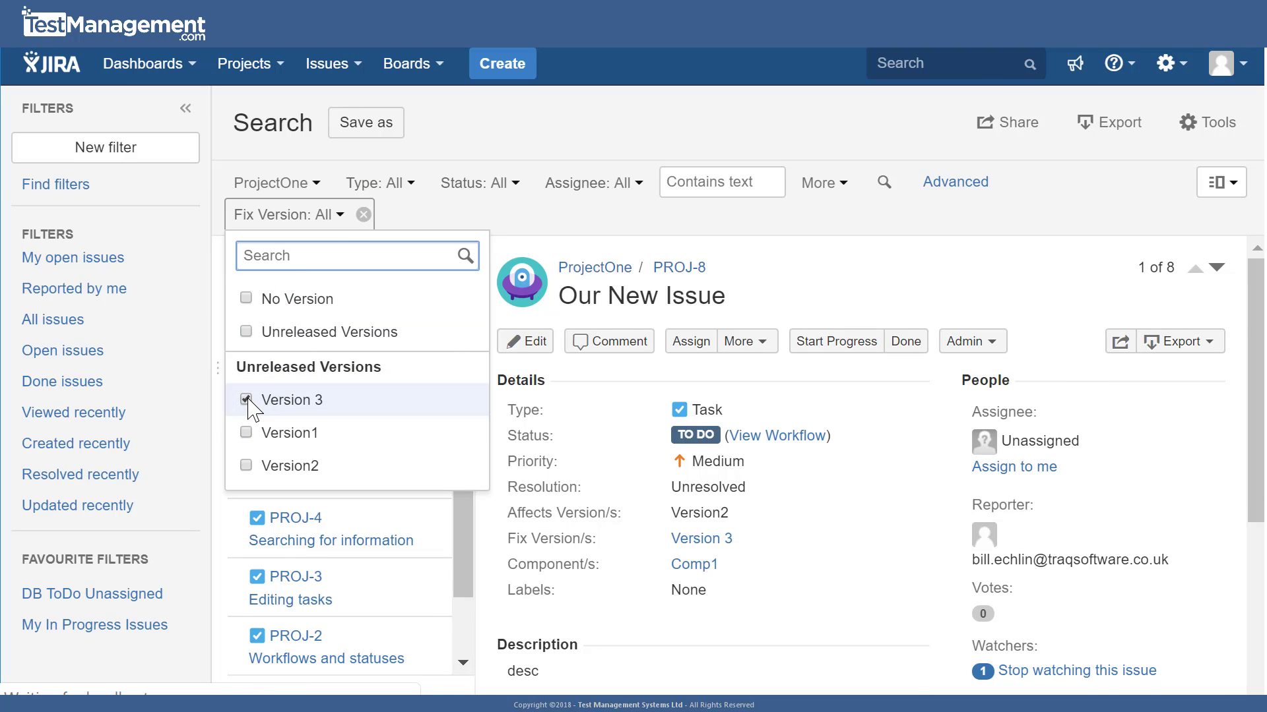
left_click(524, 225)
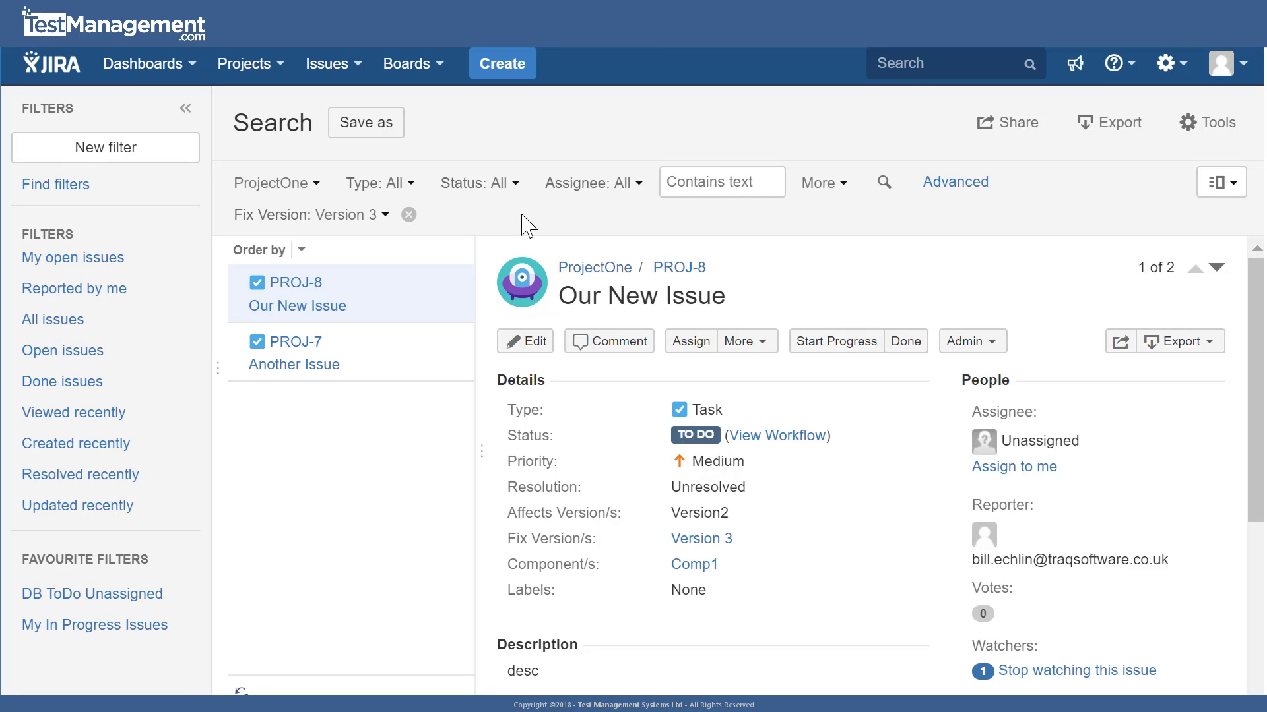